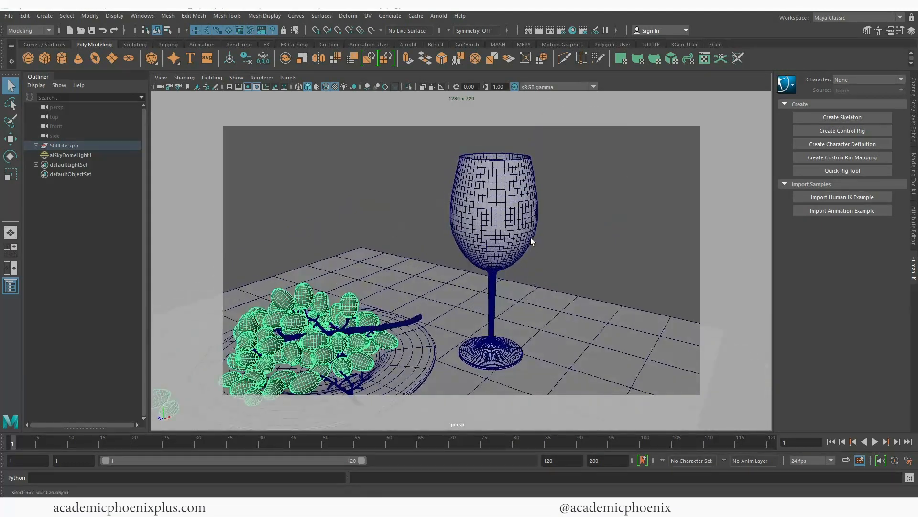
- Try moving the wine mesh out of the glass and the glass sideways, and undo both moves
{"action": "left_click", "coordinate": [513, 249]}
{"action": "key", "text": "w"}
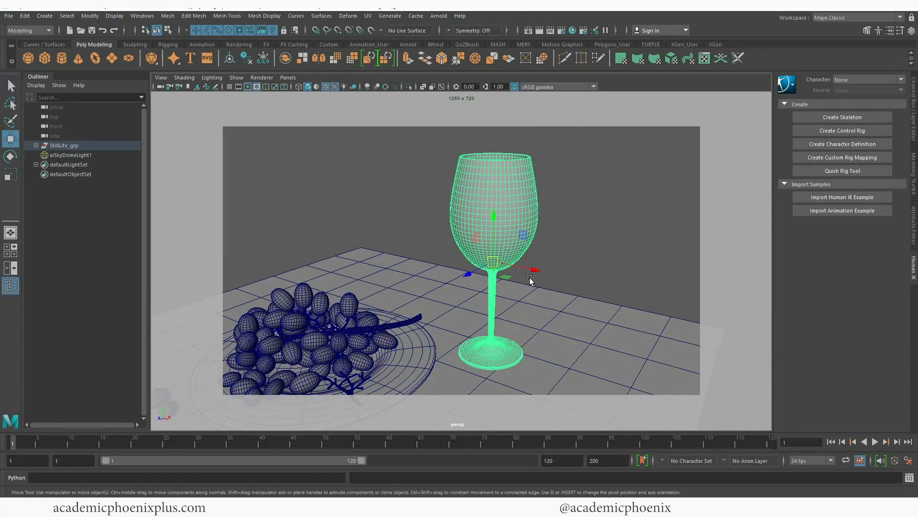
{"action": "left_click_drag", "start_coordinate": [531, 268], "coordinate": [487, 268]}
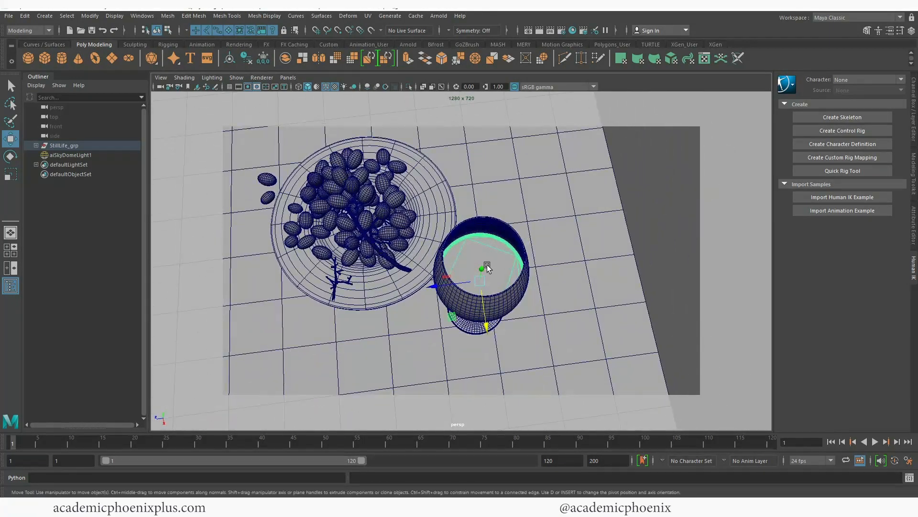
{"action": "left_click_drag", "start_coordinate": [438, 289], "coordinate": [545, 264]}
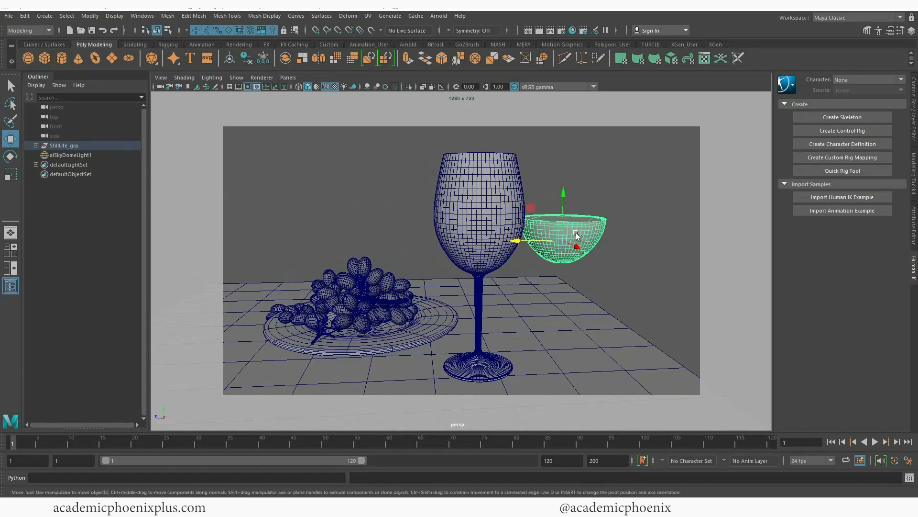
{"action": "left_click", "coordinate": [481, 238]}
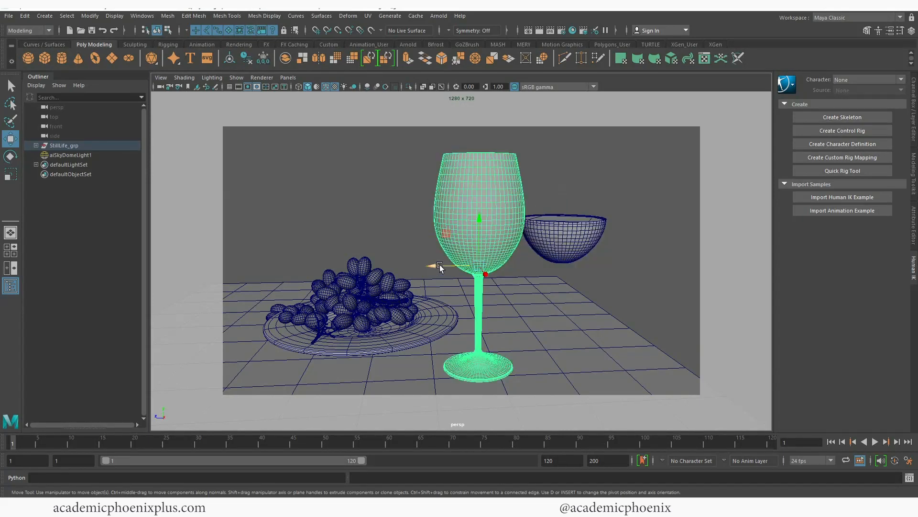
{"action": "left_click_drag", "start_coordinate": [435, 267], "coordinate": [292, 267], "text": "shift"}
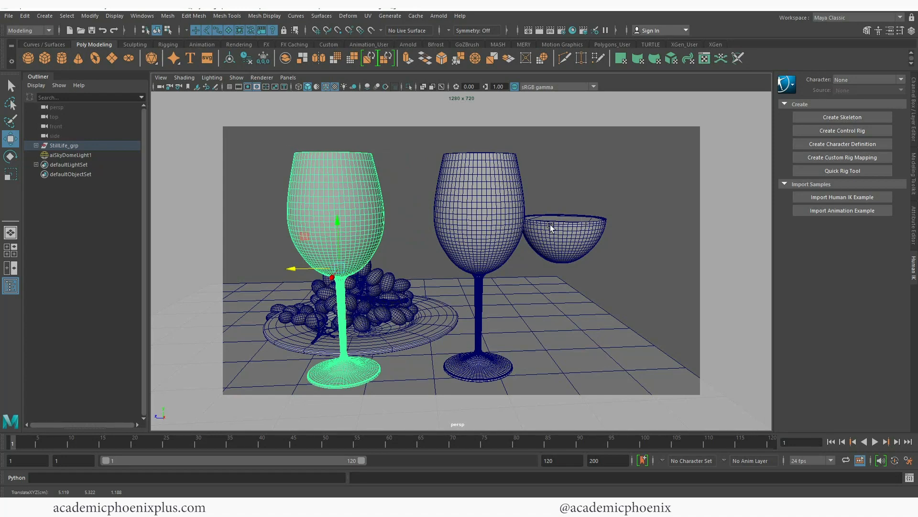
{"action": "key", "text": "ctrl+z"}
{"action": "left_click", "coordinate": [573, 235]}
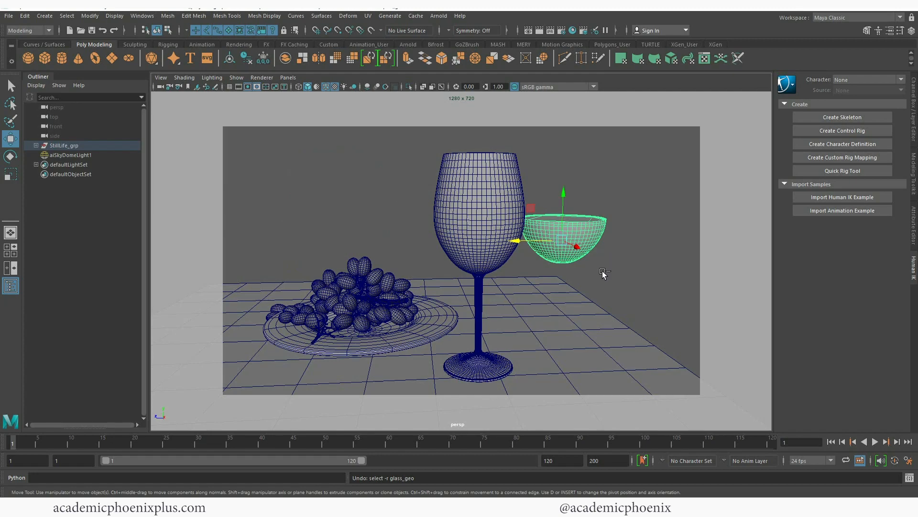
{"action": "key", "text": "ctrl+z"}
- Select the wine glass and render the still life scene with Arnold
{"action": "left_click_drag", "start_coordinate": [603, 272], "coordinate": [486, 264], "text": "alt"}
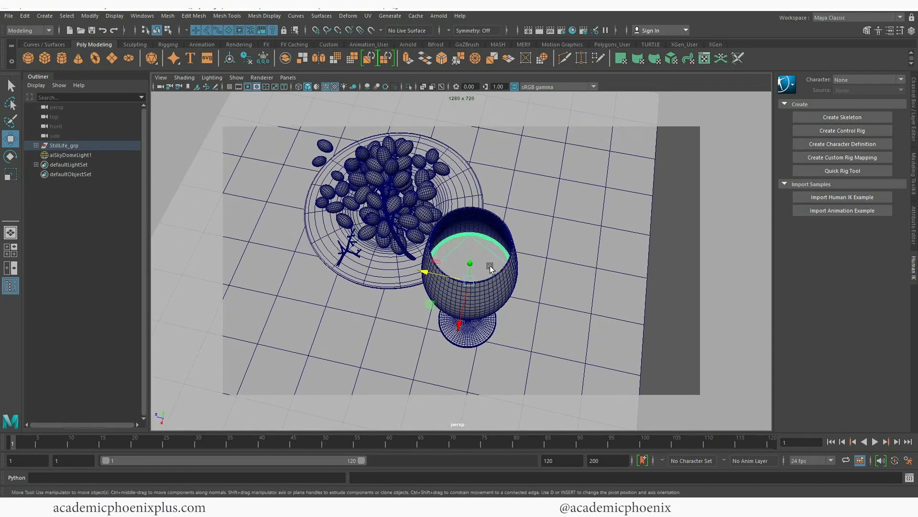
{"action": "left_click_drag", "start_coordinate": [471, 309], "coordinate": [611, 246], "text": "alt"}
{"action": "left_click_drag", "start_coordinate": [582, 215], "coordinate": [527, 226], "text": "alt"}
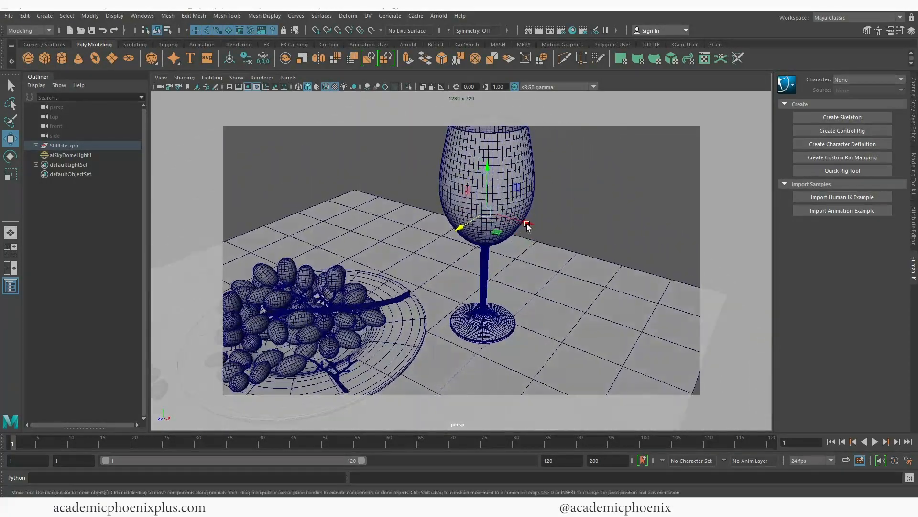
{"action": "middle_click_drag", "start_coordinate": [526, 224], "coordinate": [581, 254], "text": "alt"}
{"action": "right_click_drag", "start_coordinate": [581, 253], "coordinate": [531, 258], "text": "alt"}
{"action": "left_click_drag", "start_coordinate": [531, 258], "coordinate": [532, 222], "text": "alt"}
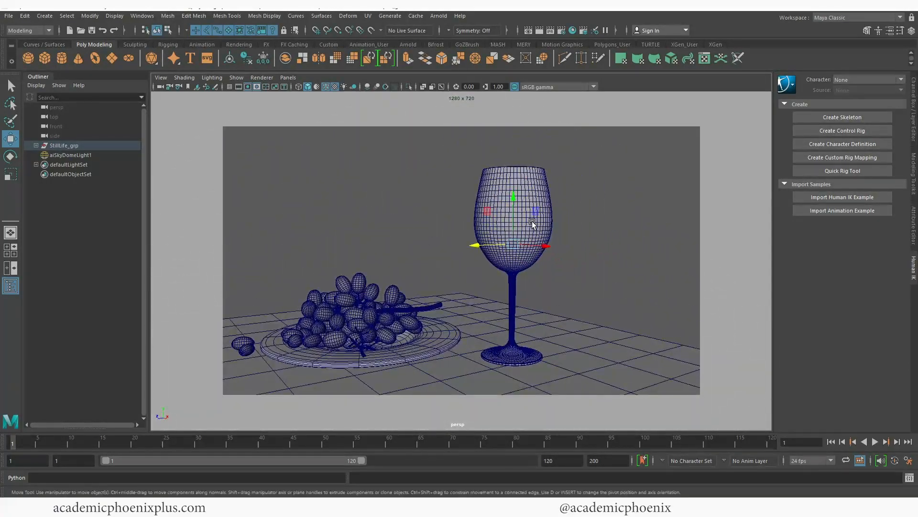
{"action": "left_click", "coordinate": [532, 224]}
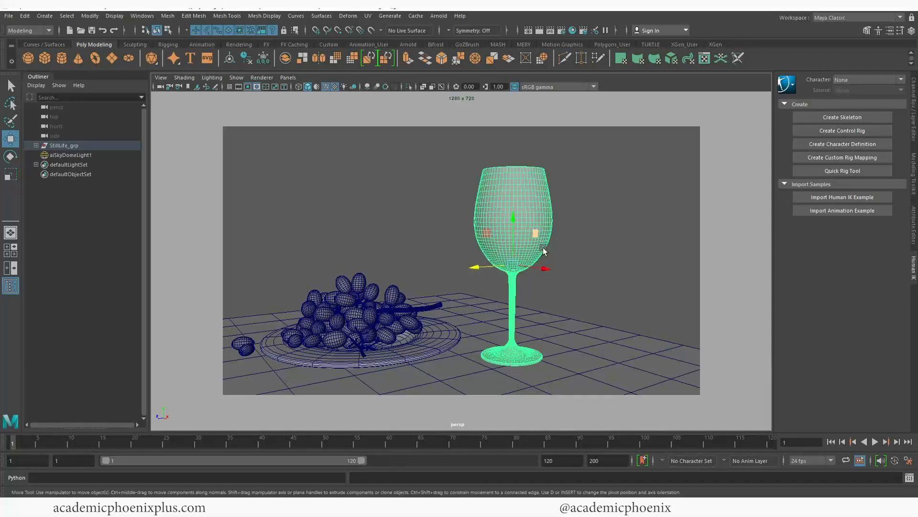
{"action": "left_click", "coordinate": [438, 17]}
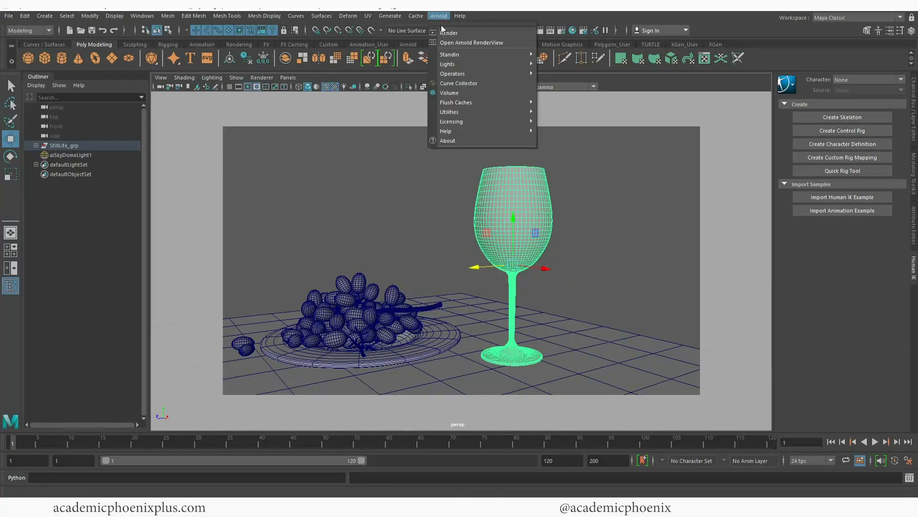
{"action": "left_click", "coordinate": [495, 32]}
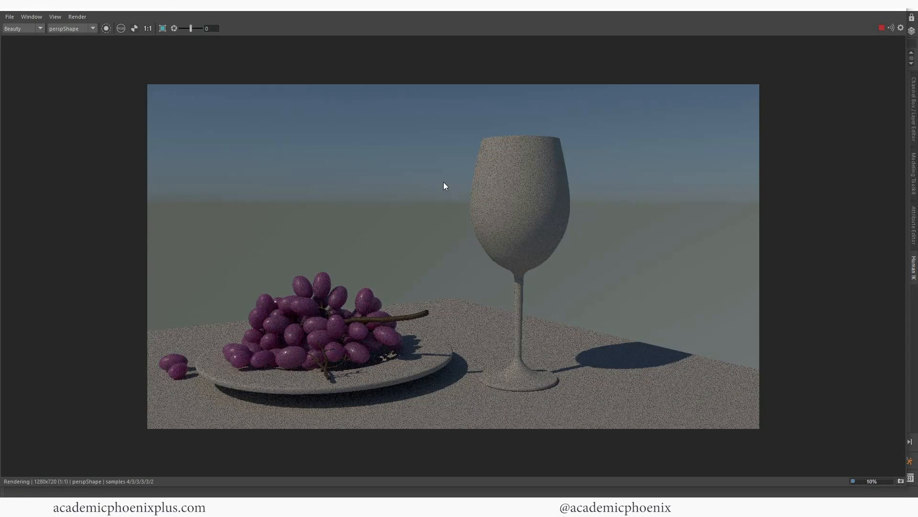
- Shrink the maximized render window and switch the workspace to Texturing2
{"action": "key", "text": "Escape"}
{"action": "right_click_drag", "start_coordinate": [497, 233], "coordinate": [72, 96], "text": "alt"}
{"action": "left_click_drag", "start_coordinate": [81, 8], "coordinate": [0, 74]}
{"action": "left_click", "coordinate": [693, 73]}
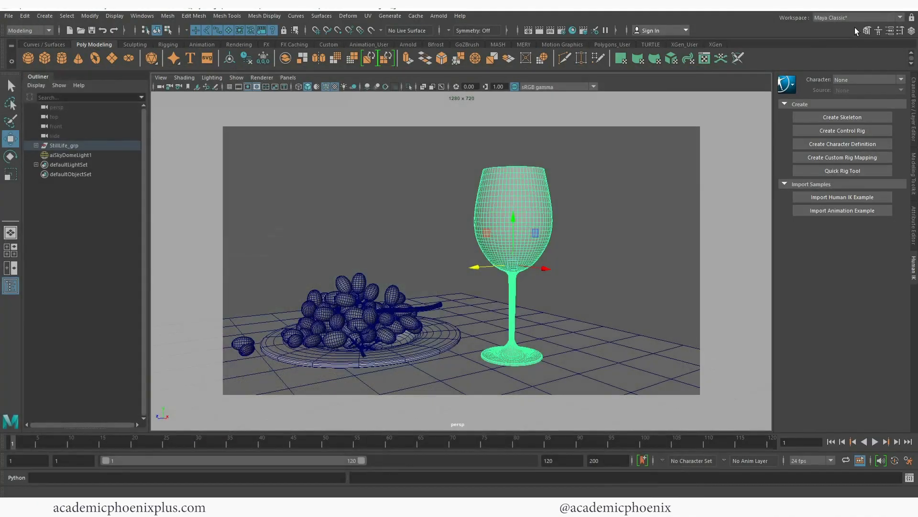
{"action": "left_click", "coordinate": [843, 18]}
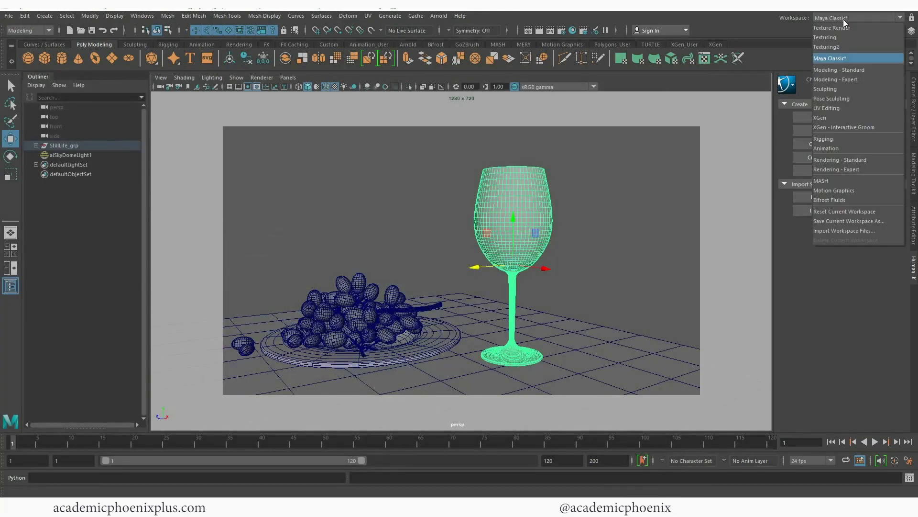
{"action": "left_click", "coordinate": [840, 47]}
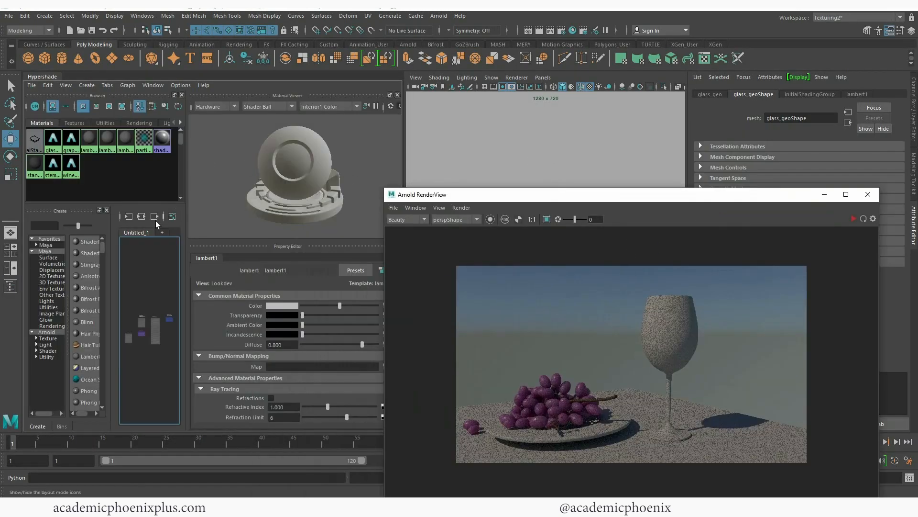
- Close the Hypershade's Create, Material Viewer and Property Editor panes
{"action": "left_click", "coordinate": [106, 211]}
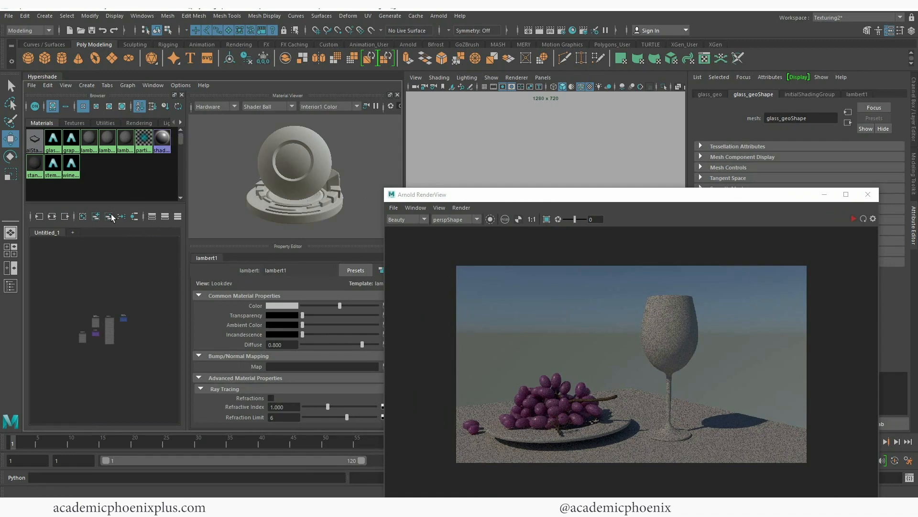
{"action": "right_click_drag", "start_coordinate": [109, 312], "coordinate": [204, 325], "text": "alt"}
{"action": "middle_click_drag", "start_coordinate": [131, 329], "coordinate": [131, 355], "text": "alt"}
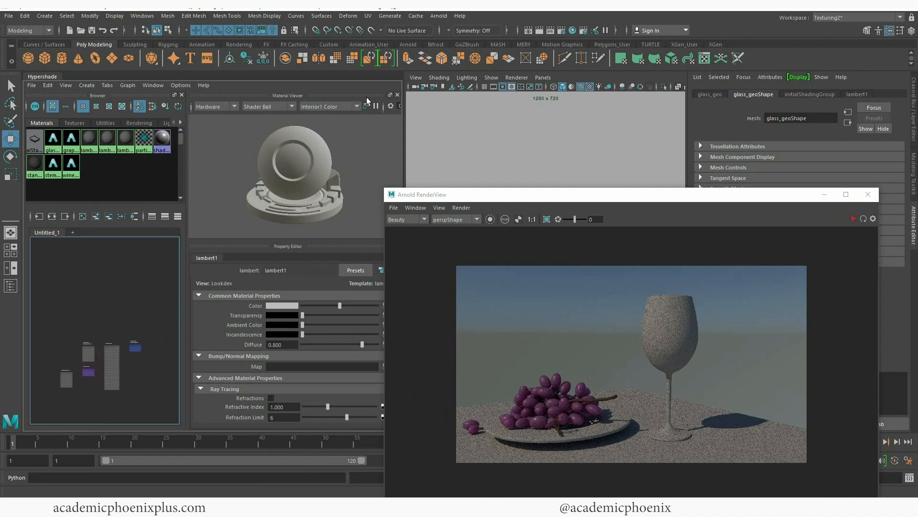
{"action": "left_click", "coordinate": [397, 95]}
{"action": "left_click", "coordinate": [398, 95]}
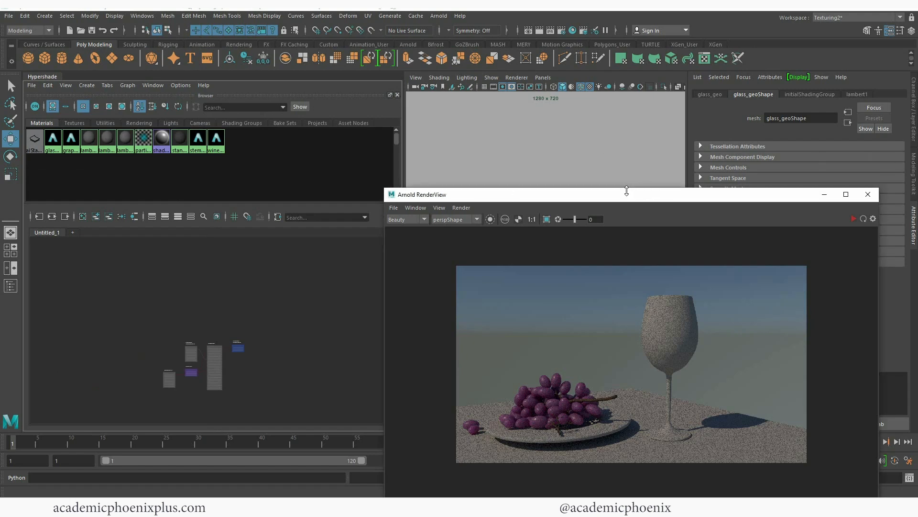
- Dock the Arnold RenderView above the Hypershade, enlarge its share of the space, and close the Hypershade's Browser pane
{"action": "left_click_drag", "start_coordinate": [507, 196], "coordinate": [134, 72]}
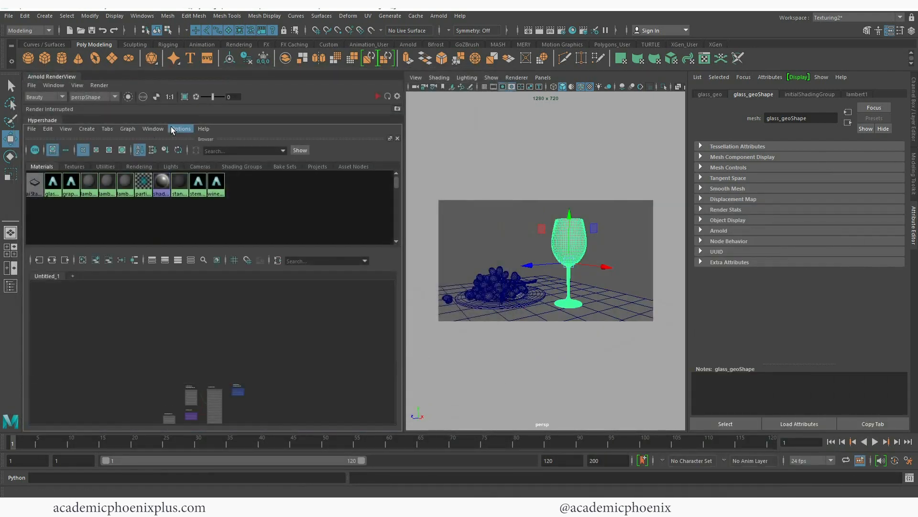
{"action": "left_click", "coordinate": [397, 139]}
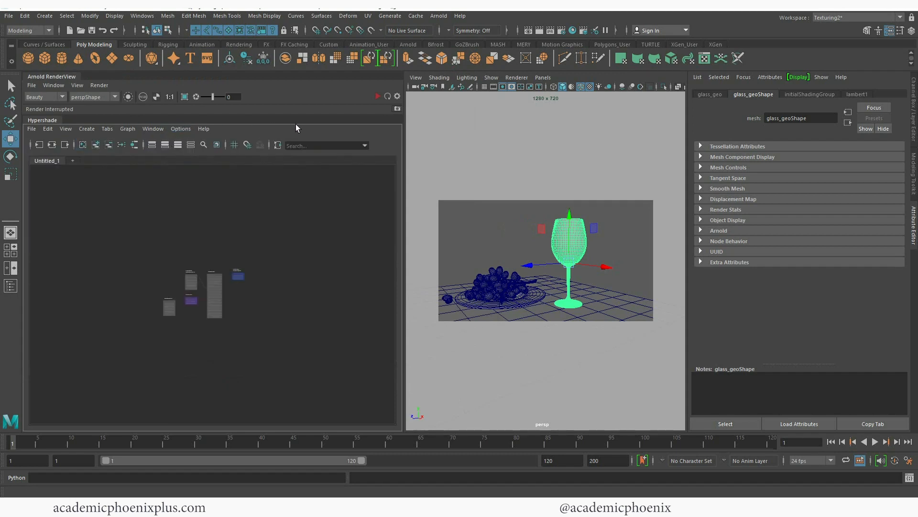
{"action": "left_click_drag", "start_coordinate": [67, 115], "coordinate": [67, 220]}
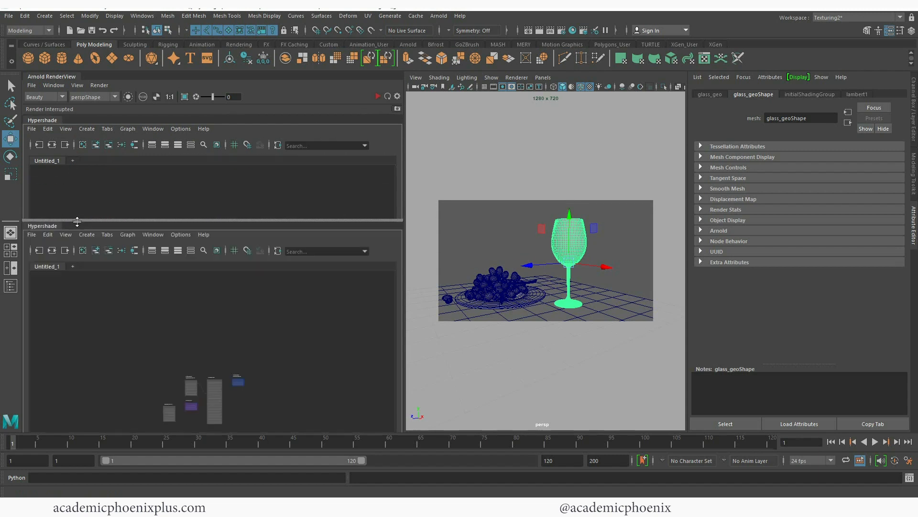
{"action": "middle_click_drag", "start_coordinate": [250, 363], "coordinate": [242, 313], "text": "alt"}
{"action": "right_click_drag", "start_coordinate": [241, 313], "coordinate": [422, 346], "text": "alt"}
{"action": "middle_click_drag", "start_coordinate": [156, 344], "coordinate": [231, 327], "text": "alt"}
{"action": "right_click_drag", "start_coordinate": [231, 327], "coordinate": [241, 154], "text": "alt"}
{"action": "mouse_move", "coordinate": [240, 154]}
{"action": "middle_mouse_down", "text": "alt"}
{"action": "mouse_move", "coordinate": [212, 149]}
{"action": "mouse_move", "coordinate": [213, 130]}
{"action": "mouse_move", "coordinate": [233, 156]}
{"action": "middle_mouse_up", "text": "alt"}
{"action": "right_click_drag", "start_coordinate": [233, 156], "coordinate": [248, 151], "text": "alt"}
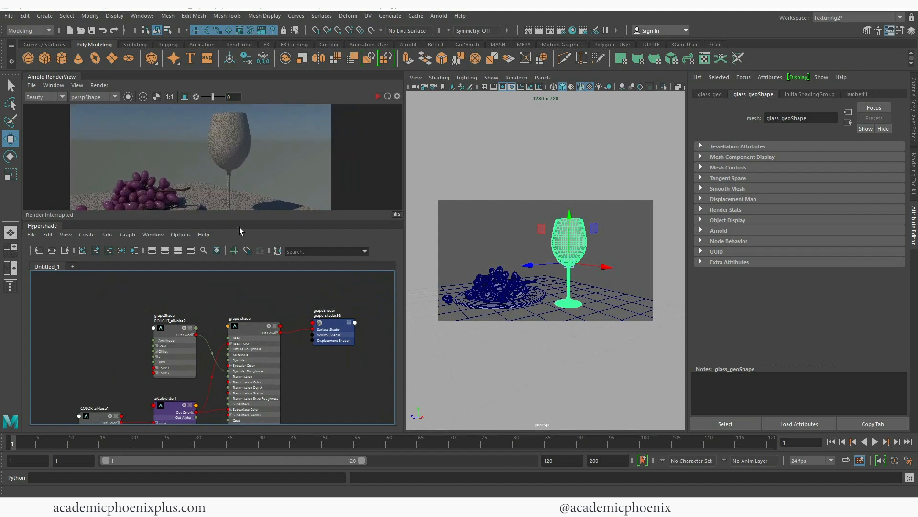
{"action": "left_click_drag", "start_coordinate": [240, 221], "coordinate": [240, 243]}
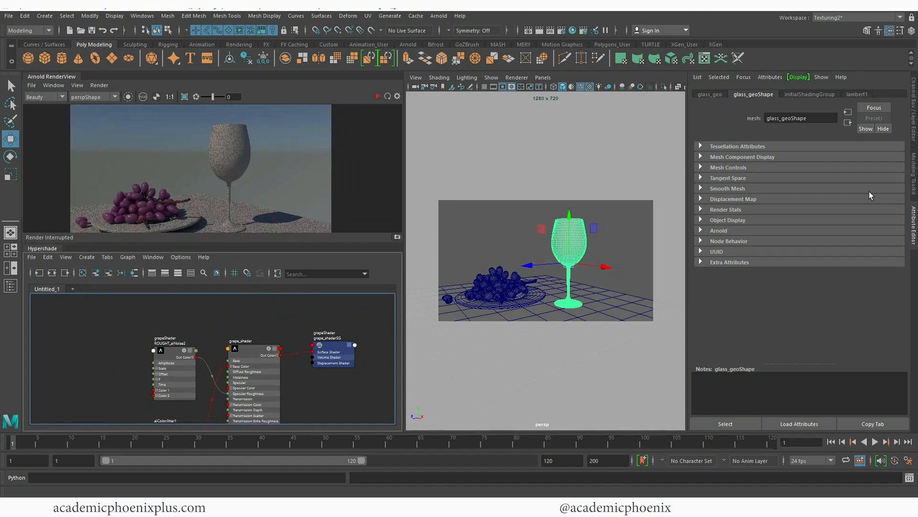
- Widen the perspective viewport by narrowing the docked render and Hypershade area
{"action": "mouse_move", "coordinate": [582, 246]}
{"action": "right_mouse_down", "text": "alt"}
{"action": "mouse_move", "coordinate": [615, 248]}
{"action": "mouse_move", "coordinate": [589, 249]}
{"action": "right_mouse_up", "text": "alt"}
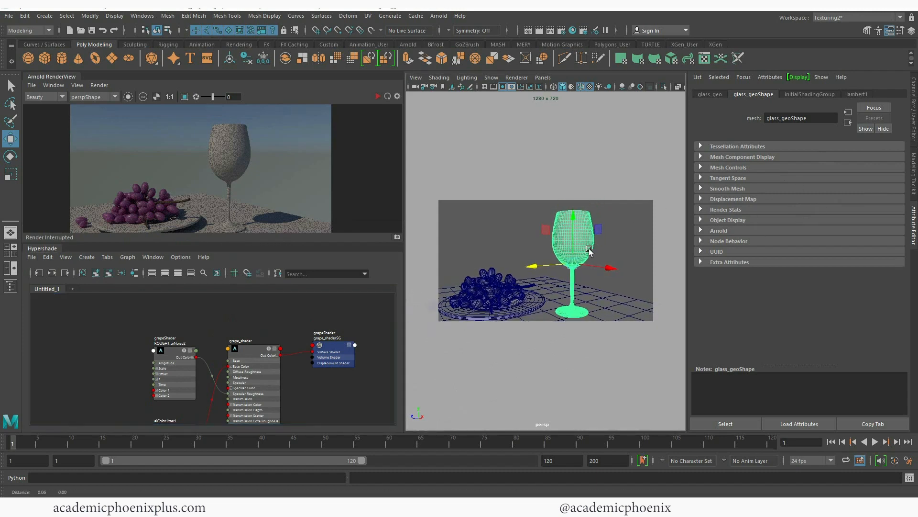
{"action": "middle_click_drag", "start_coordinate": [589, 248], "coordinate": [568, 247], "text": "alt"}
{"action": "right_click_drag", "start_coordinate": [567, 248], "coordinate": [593, 245], "text": "alt"}
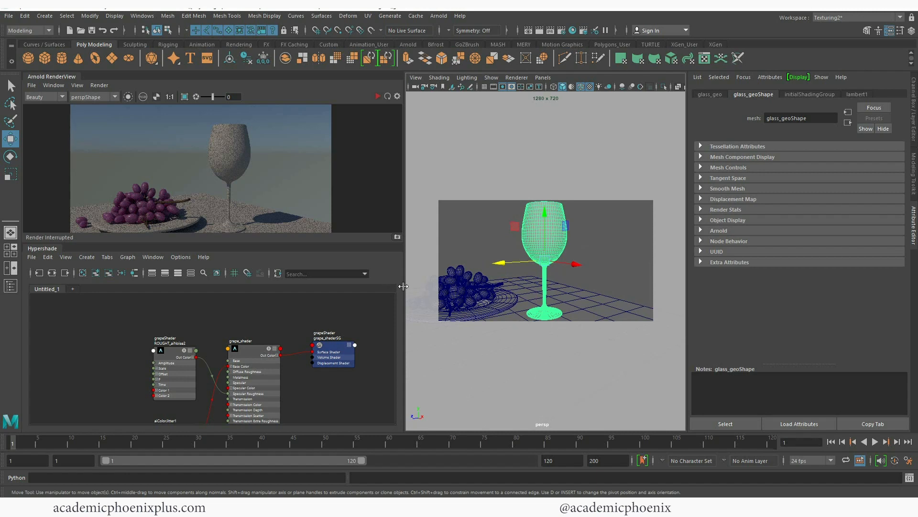
{"action": "left_click_drag", "start_coordinate": [403, 286], "coordinate": [351, 286]}
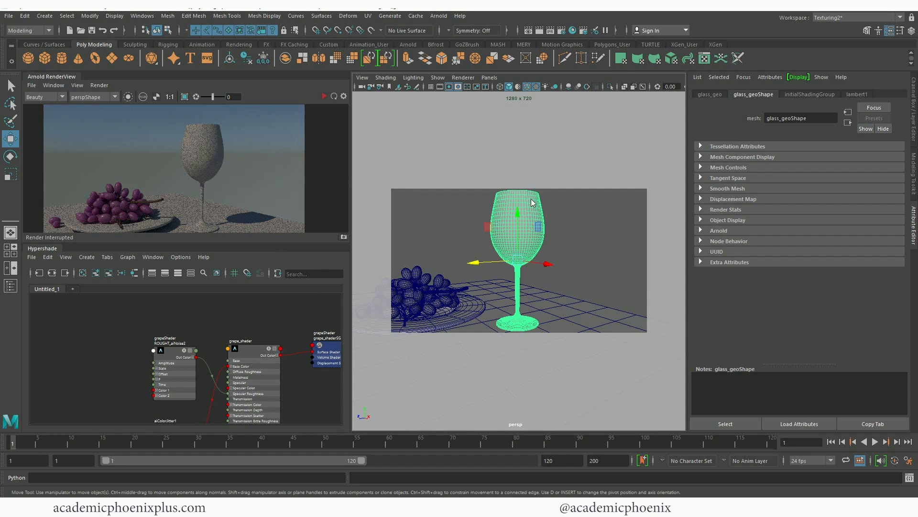
- Assign a new Arnold aiStandardSurface material to the wine glass and name it glass_shader1
{"action": "right_click_drag", "start_coordinate": [532, 202], "coordinate": [548, 445]}
{"action": "left_click", "coordinate": [340, 245]}
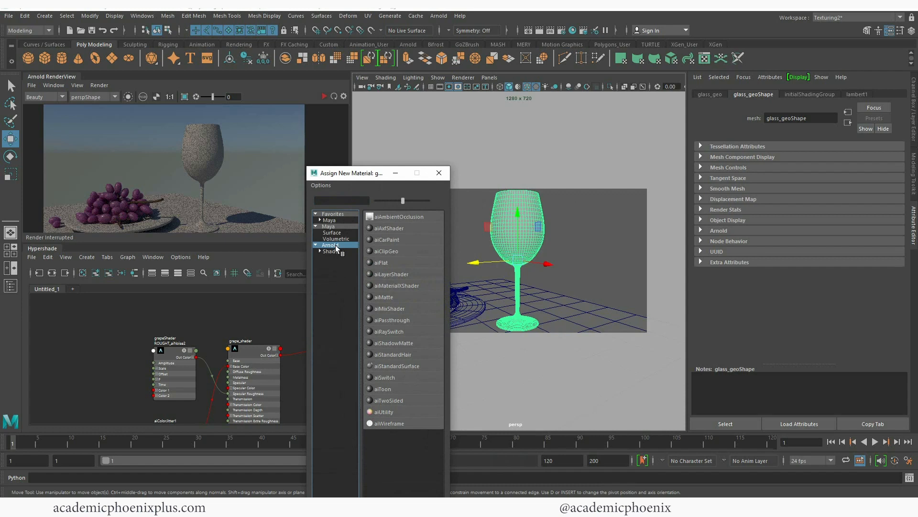
{"action": "left_click", "coordinate": [409, 365]}
{"action": "double_click", "coordinate": [799, 118]}
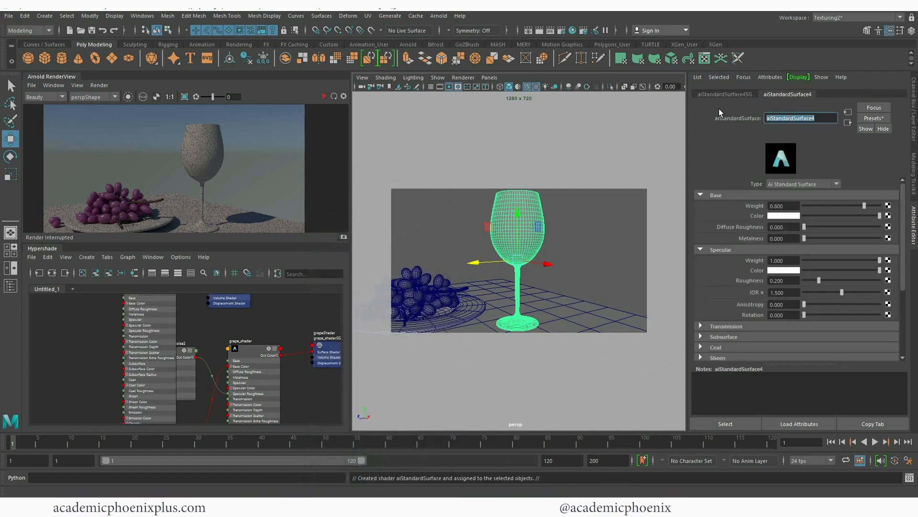
{"action": "type", "text": "glass_shader1"}
{"action": "key", "text": "Return"}
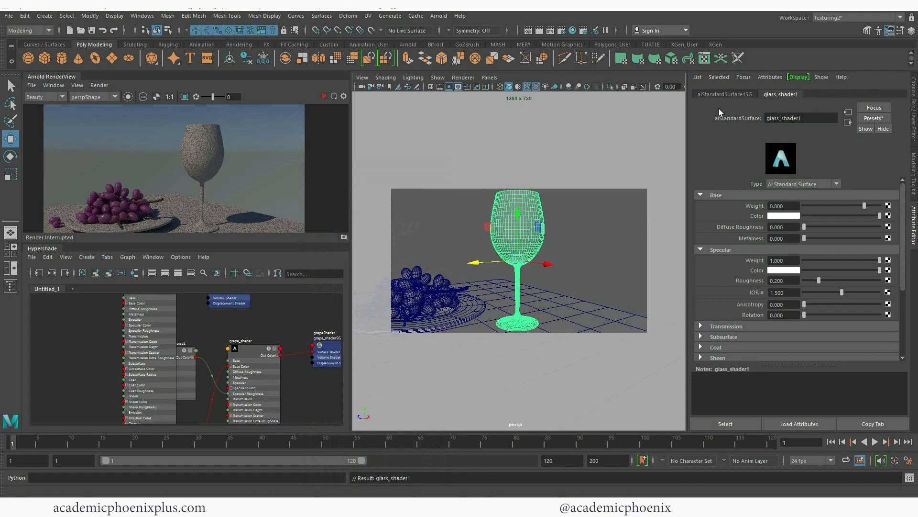
- Replace the glass_shader1 settings with the Glass preset
{"action": "left_click", "coordinate": [874, 119]}
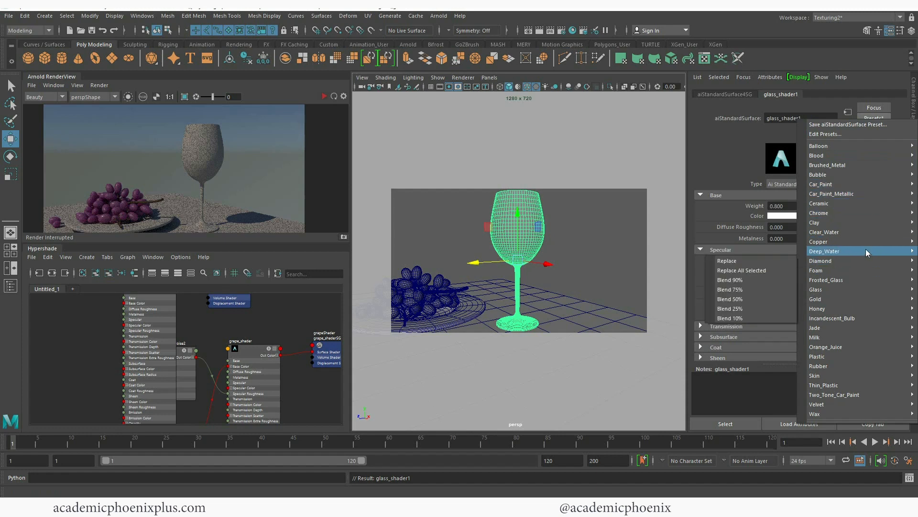
{"action": "mouse_move", "coordinate": [865, 218]}
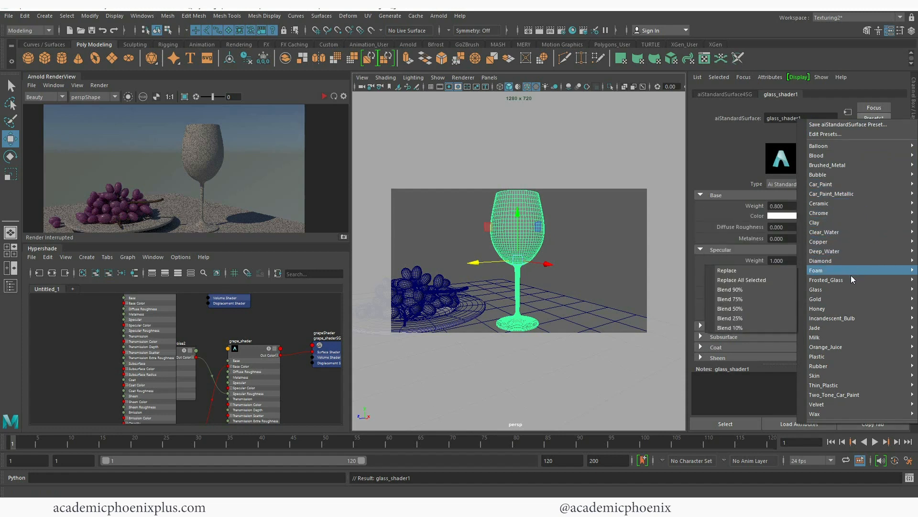
{"action": "mouse_move", "coordinate": [843, 287]}
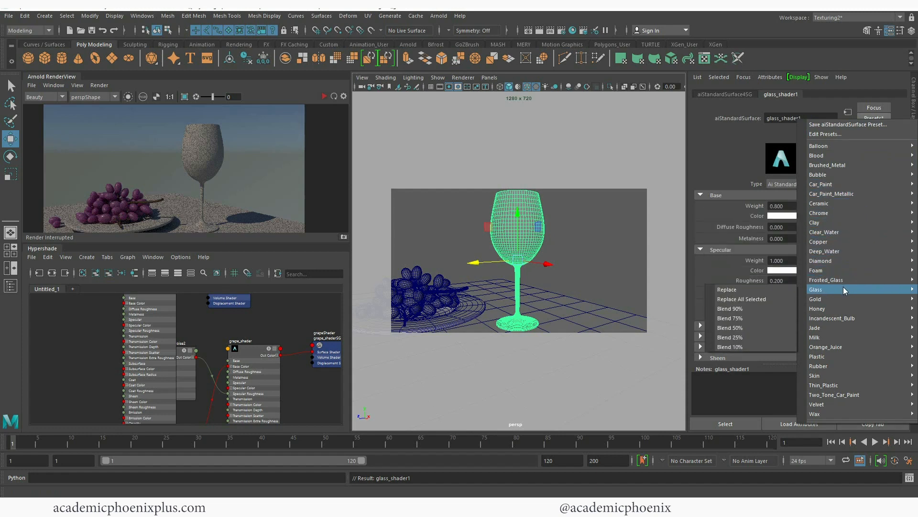
{"action": "left_click", "coordinate": [752, 289]}
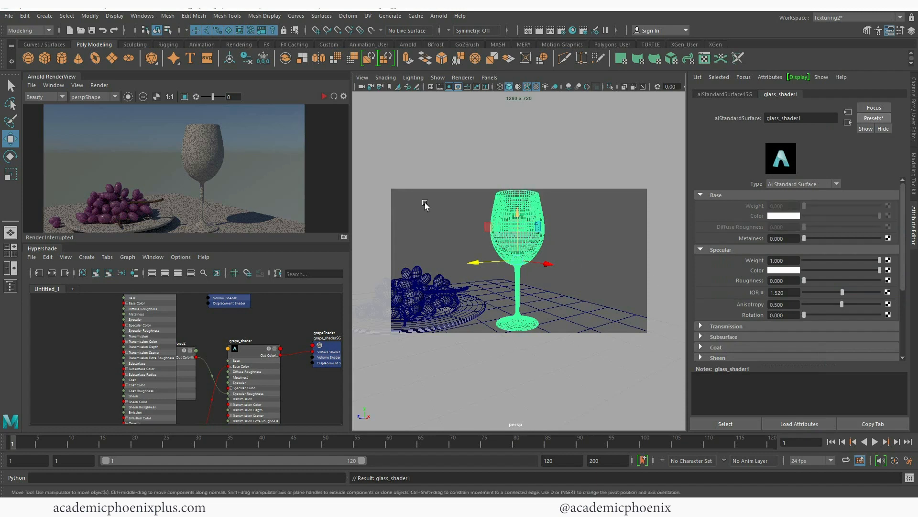
- Set a crop region around the wine glass in the render view and start rendering it
{"action": "left_click", "coordinate": [184, 96]}
{"action": "left_click_drag", "start_coordinate": [213, 166], "coordinate": [236, 232]}
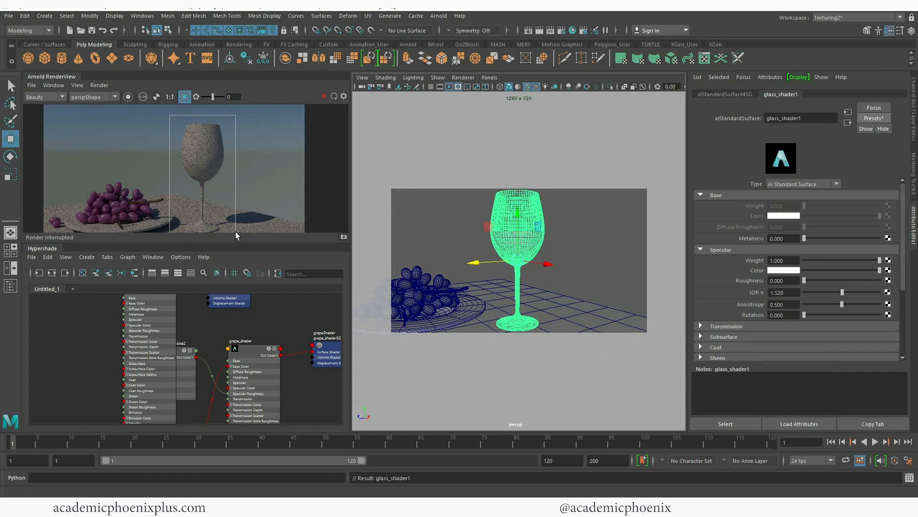
{"action": "left_click", "coordinate": [324, 97]}
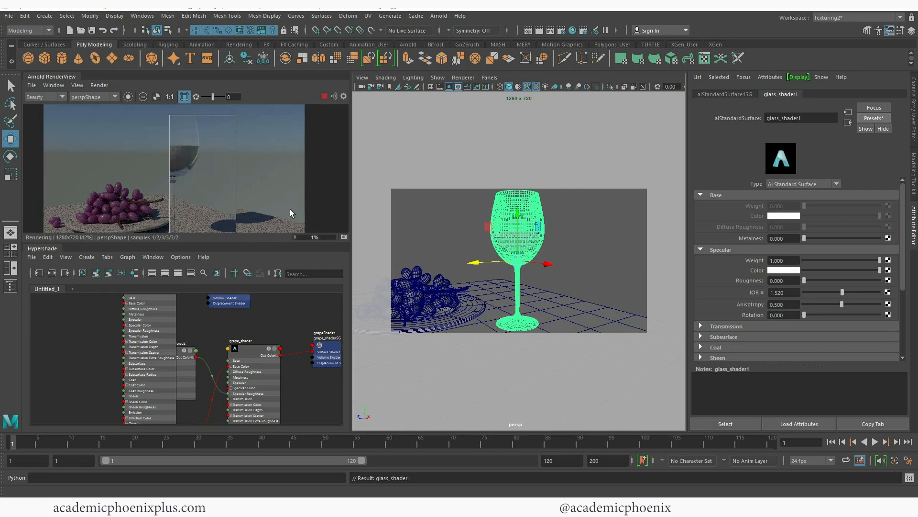
- Turn off the render view's crop region and test-render the full frame with the glass material
{"action": "left_click", "coordinate": [324, 97]}
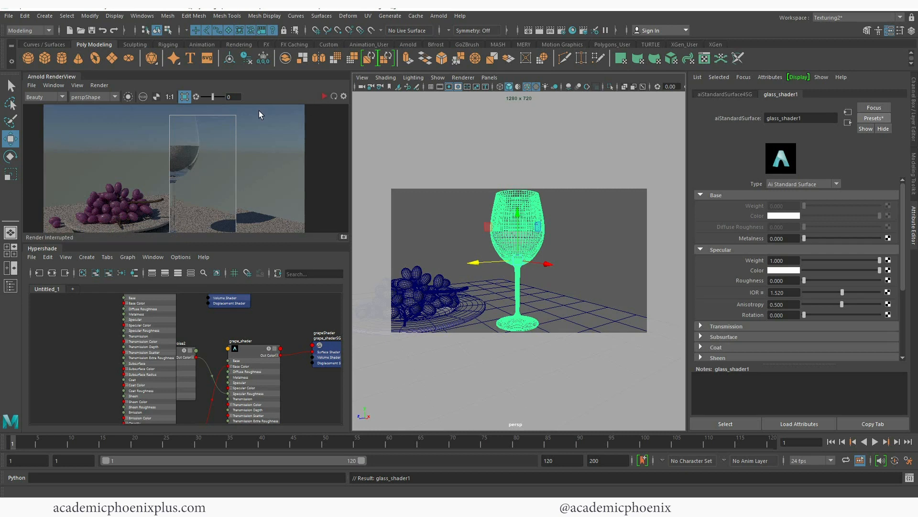
{"action": "left_click", "coordinate": [185, 97]}
{"action": "left_click", "coordinate": [324, 97]}
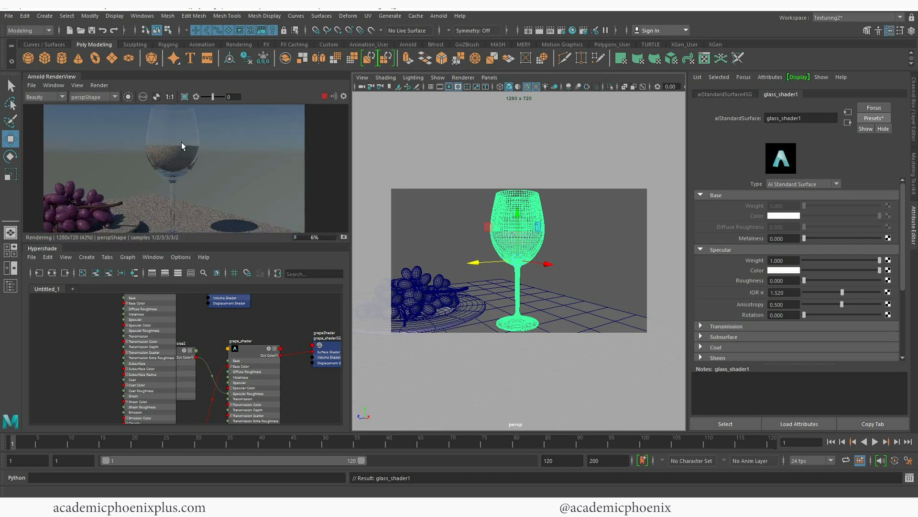
{"action": "left_click", "coordinate": [325, 97]}
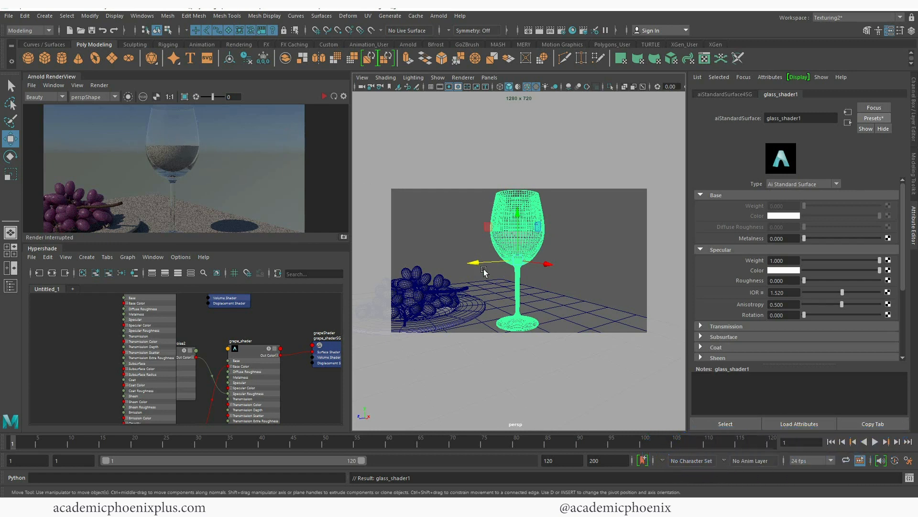
- Test-render the wine glass shifted sideways away from the liquid mesh, and undo the shift
{"action": "left_click_drag", "start_coordinate": [484, 271], "coordinate": [536, 261]}
{"action": "left_click", "coordinate": [325, 97]}
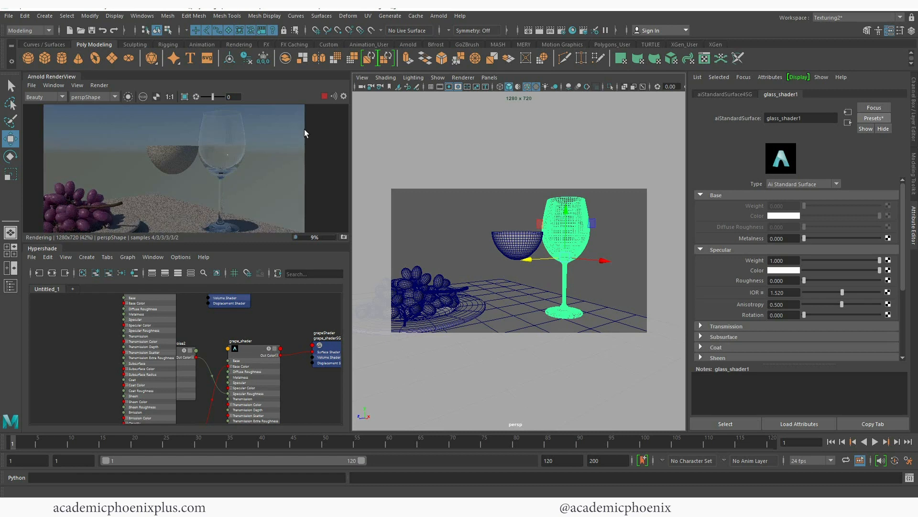
{"action": "left_click", "coordinate": [323, 99]}
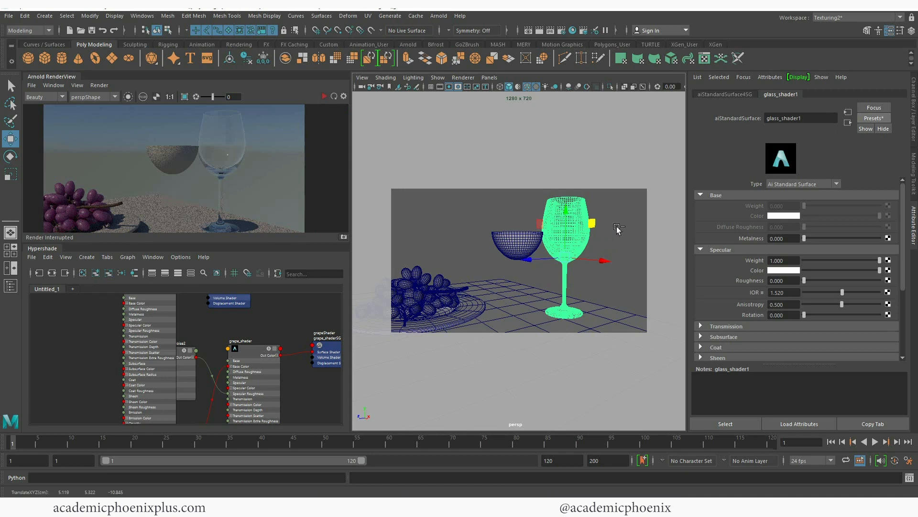
{"action": "key", "text": "ctrl+z"}
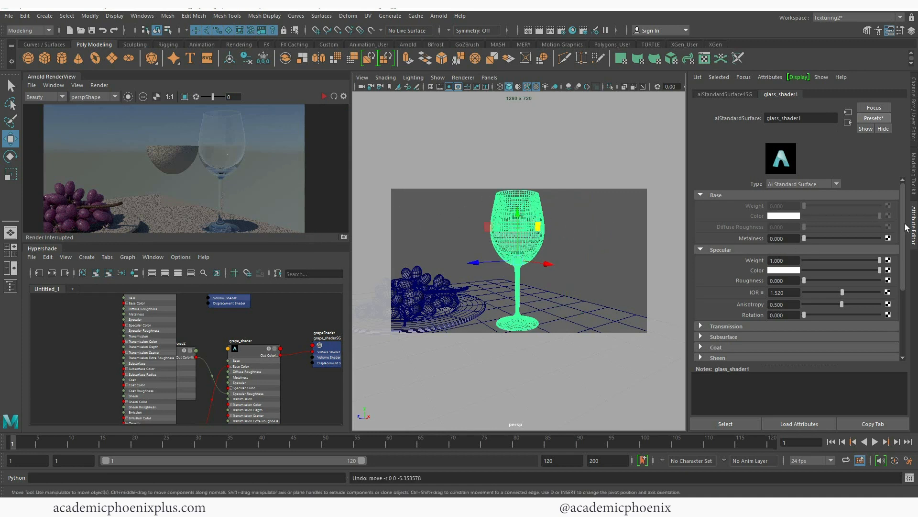
- Expand the Transmission attributes of glass_shader1 and review its transmission weight
{"action": "left_click_drag", "start_coordinate": [903, 223], "coordinate": [896, 281]}
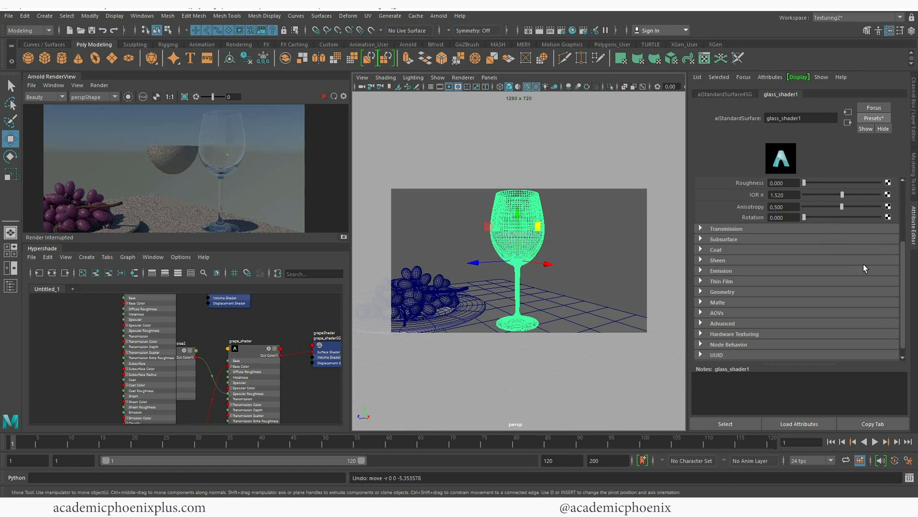
{"action": "left_click_drag", "start_coordinate": [904, 275], "coordinate": [898, 243]}
{"action": "scroll", "coordinate": [778, 271], "scroll_direction": "down", "scroll_amount": 2}
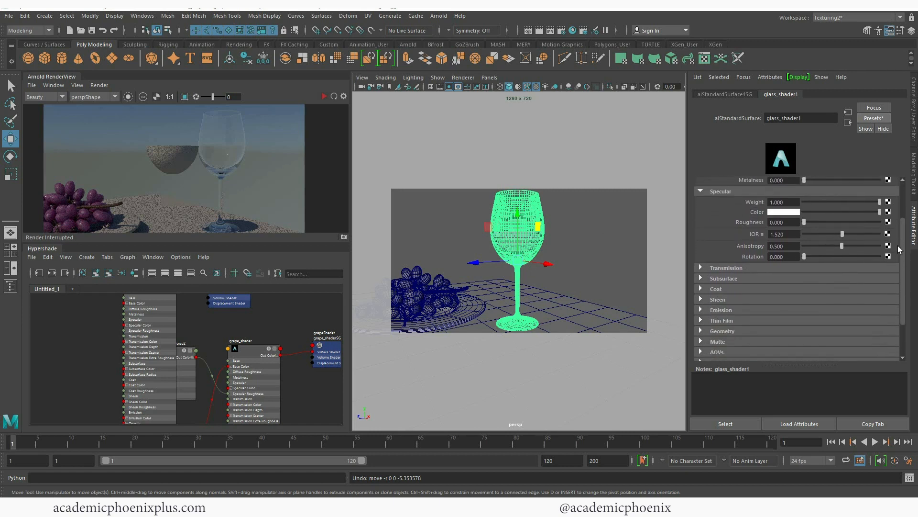
{"action": "left_click", "coordinate": [732, 265]}
{"action": "scroll", "coordinate": [902, 260], "scroll_direction": "down", "scroll_amount": 3}
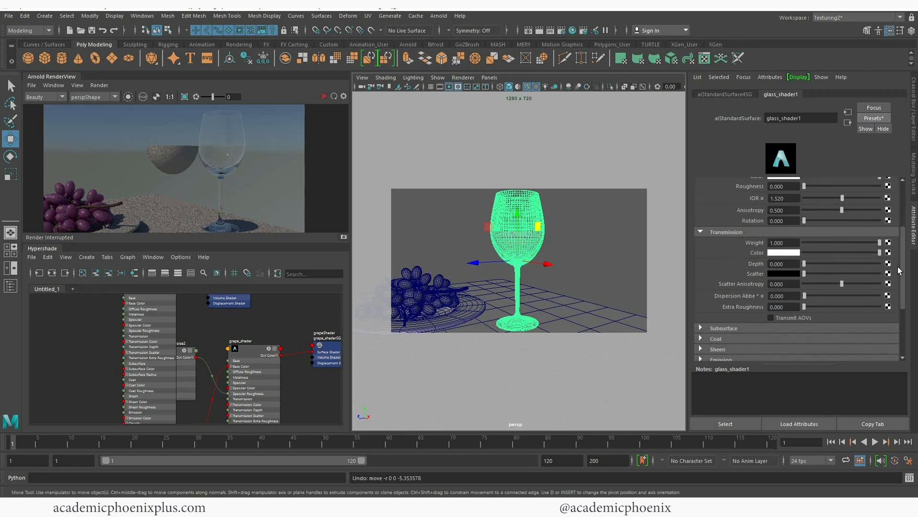
{"action": "left_click", "coordinate": [765, 244]}
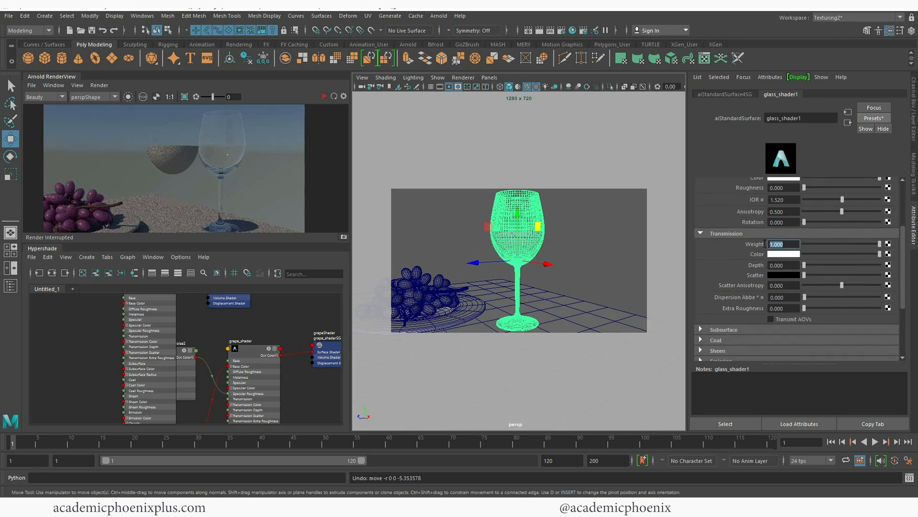
- Change glass_shader1's transmission color to pure blue and test-render the tinted glass
{"action": "left_click", "coordinate": [795, 256]}
{"action": "left_click", "coordinate": [804, 233]}
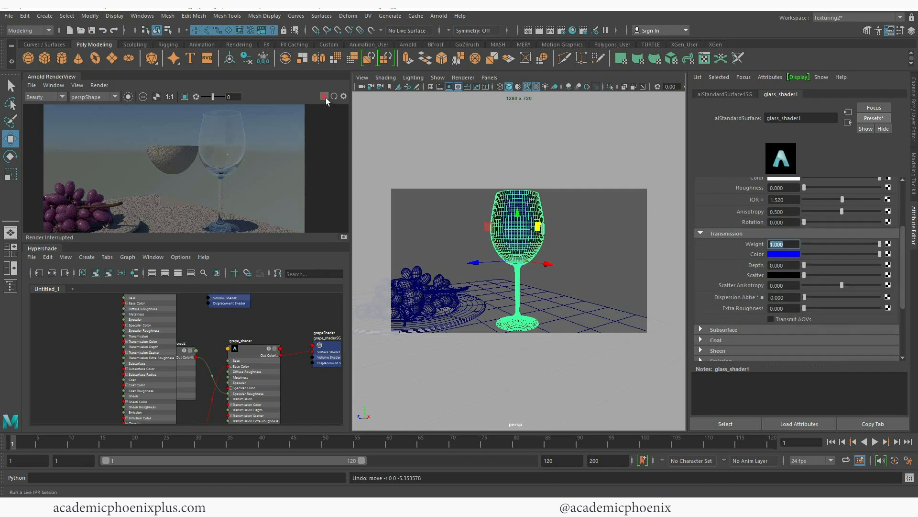
{"action": "left_click", "coordinate": [324, 97]}
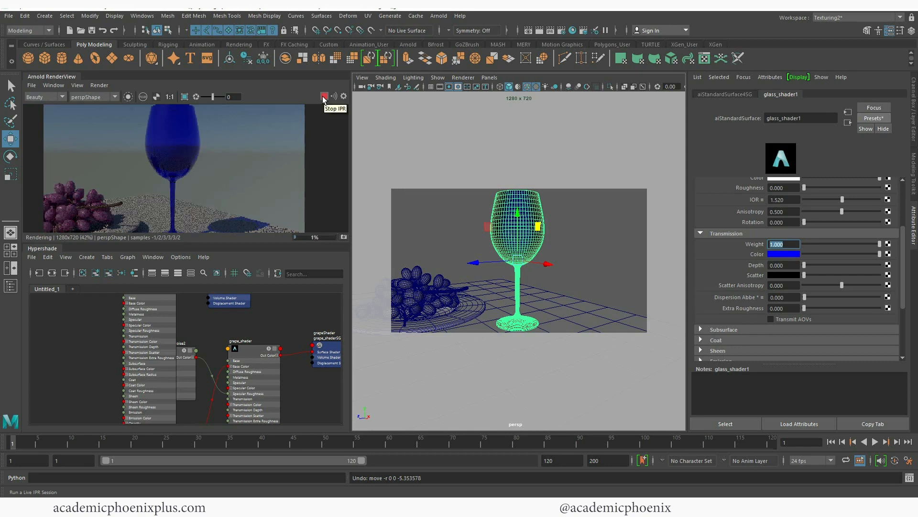
{"action": "key", "text": "Escape"}
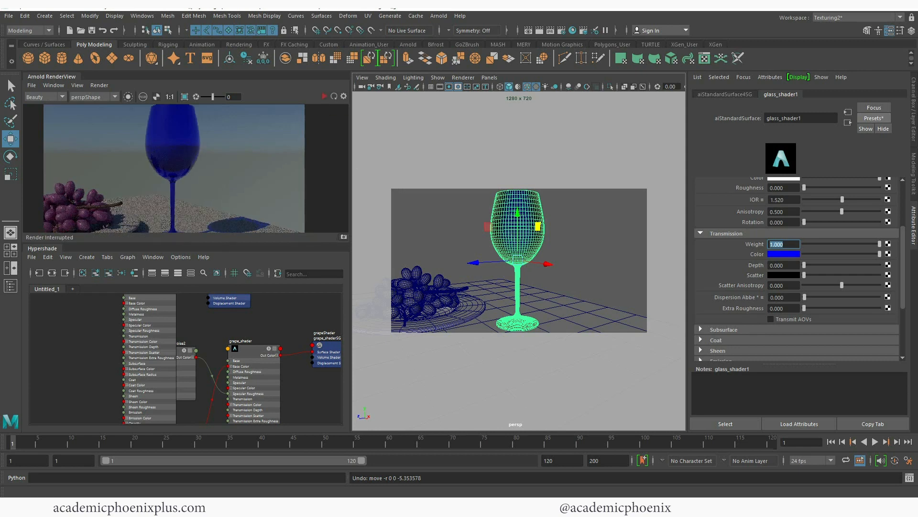
- Lower glass_shader1's transmission weight to 0.423 and start a test render
{"action": "left_click", "coordinate": [789, 265]}
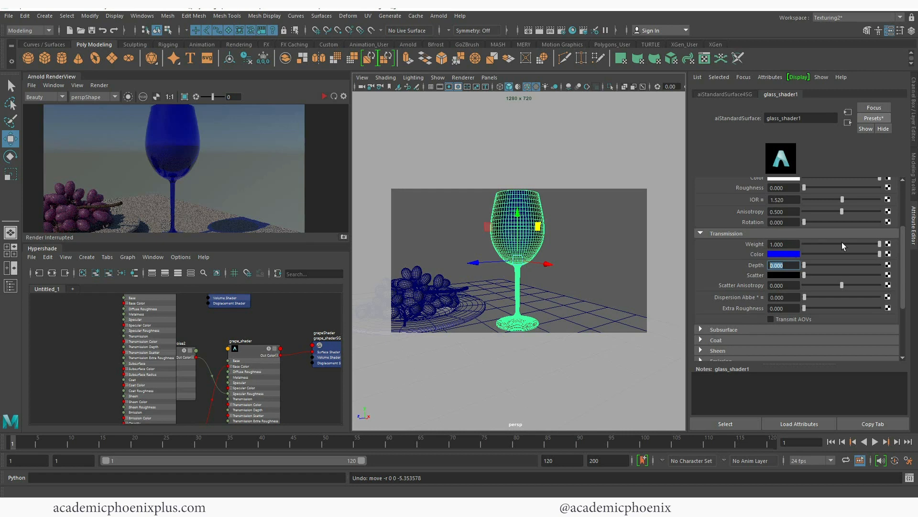
{"action": "left_click_drag", "start_coordinate": [843, 244], "coordinate": [835, 244]}
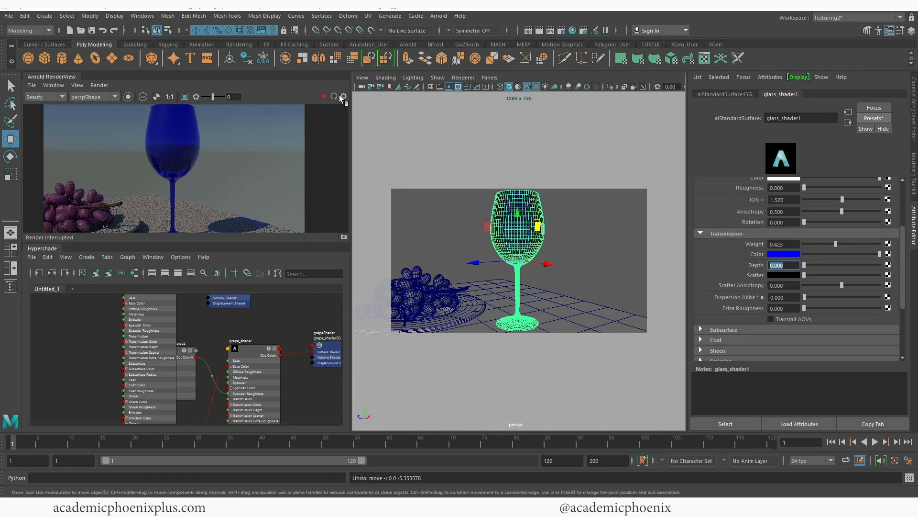
{"action": "left_click", "coordinate": [324, 96]}
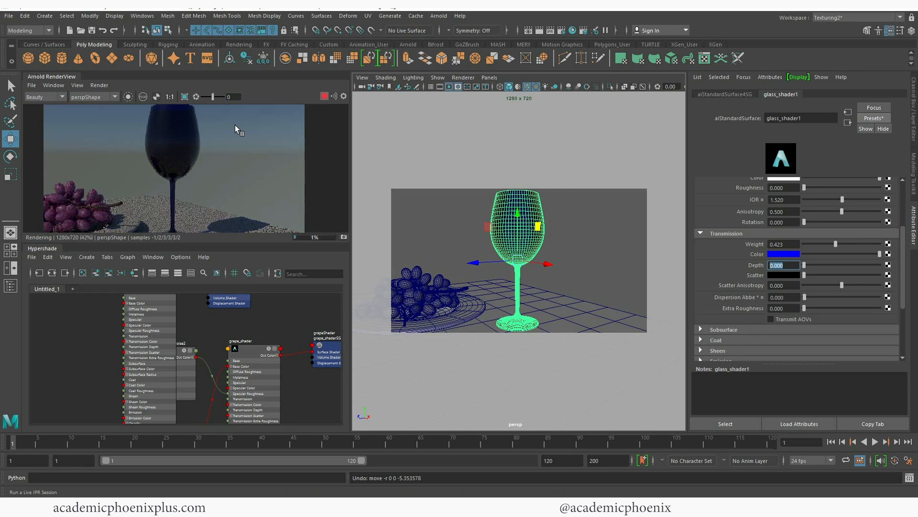
- Enable the crop region and frame it around the wine glass's bowl and stem in the render view
{"action": "left_click", "coordinate": [184, 97]}
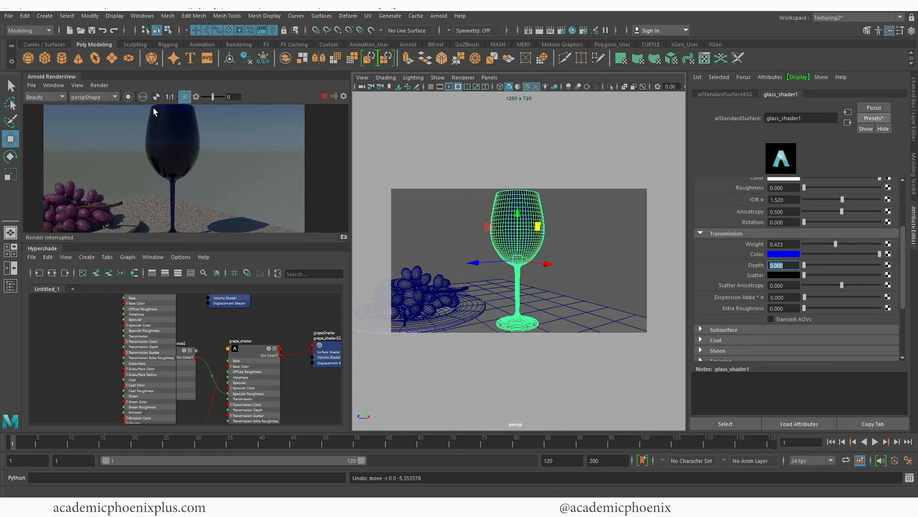
{"action": "right_click_drag", "start_coordinate": [225, 177], "coordinate": [151, 162], "text": "alt"}
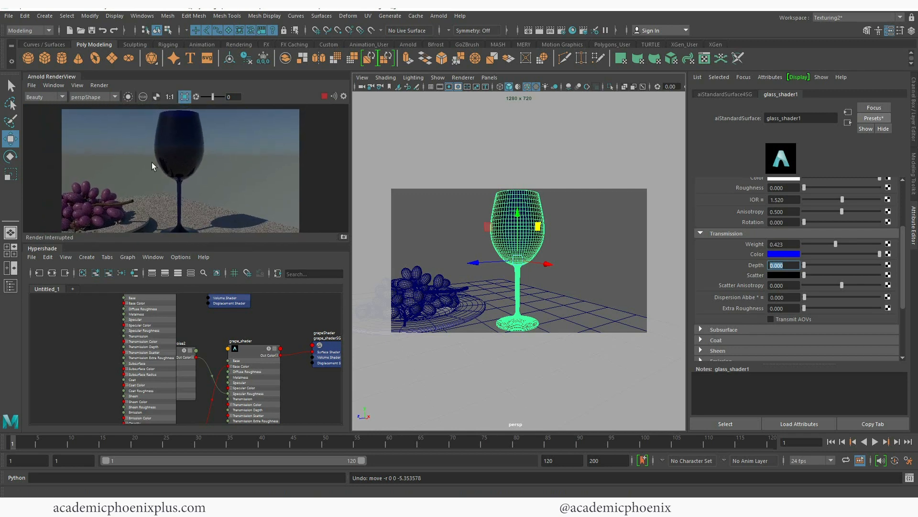
{"action": "middle_click_drag", "start_coordinate": [178, 163], "coordinate": [179, 175], "text": "alt"}
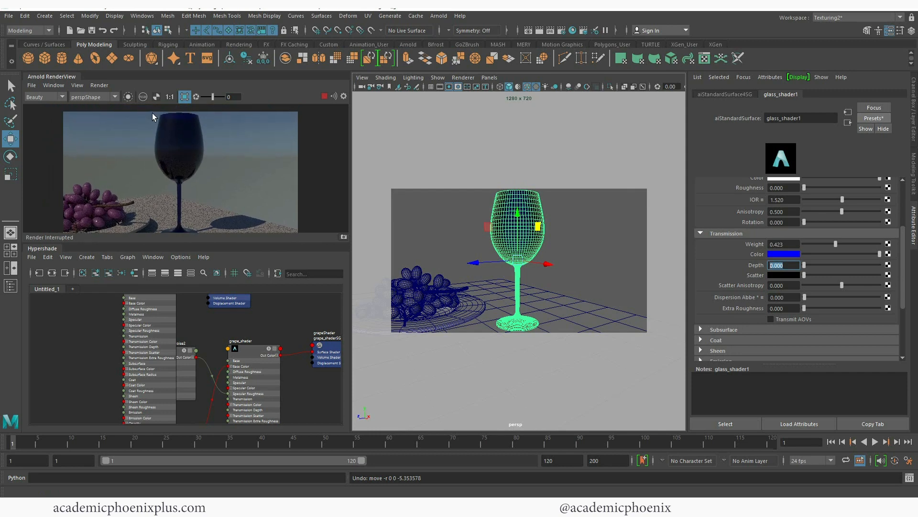
{"action": "left_click_drag", "start_coordinate": [152, 113], "coordinate": [214, 209]}
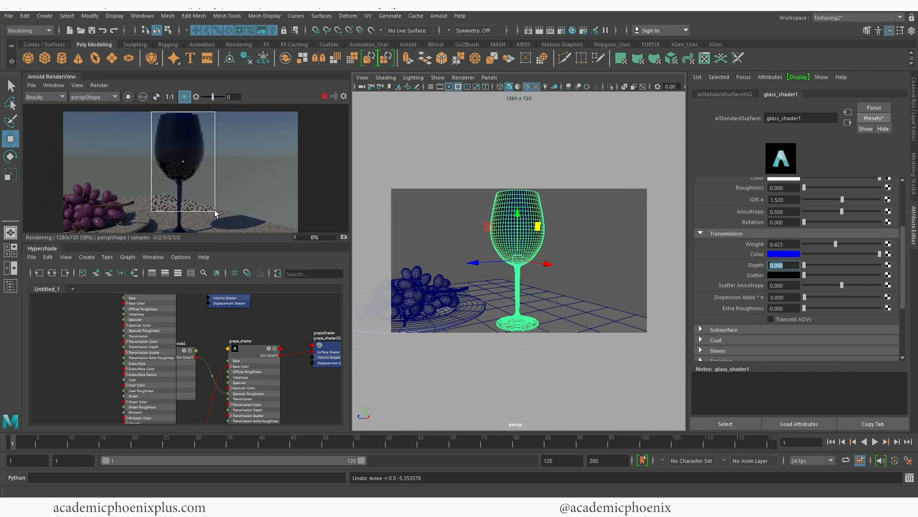
- Restore glass_shader1's transmission color to white and its transmission weight to 1.000
{"action": "left_click", "coordinate": [792, 254]}
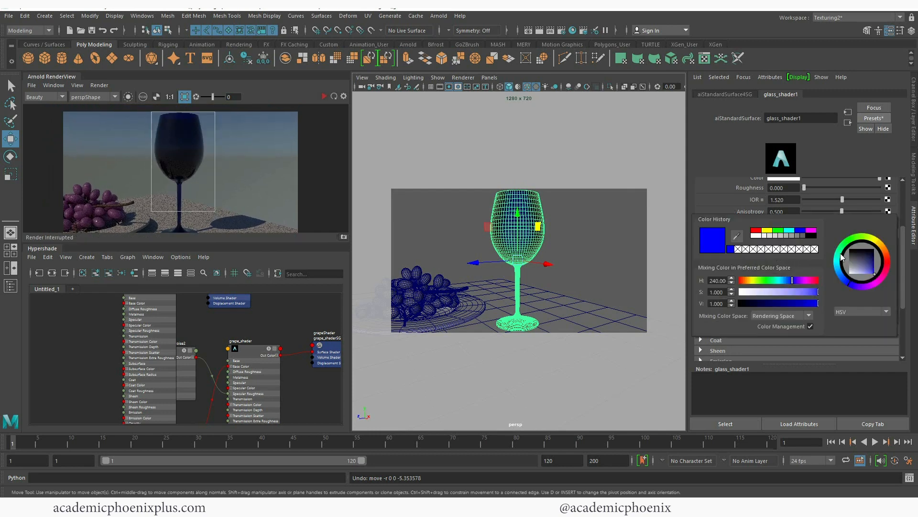
{"action": "left_click_drag", "start_coordinate": [761, 291], "coordinate": [733, 292]}
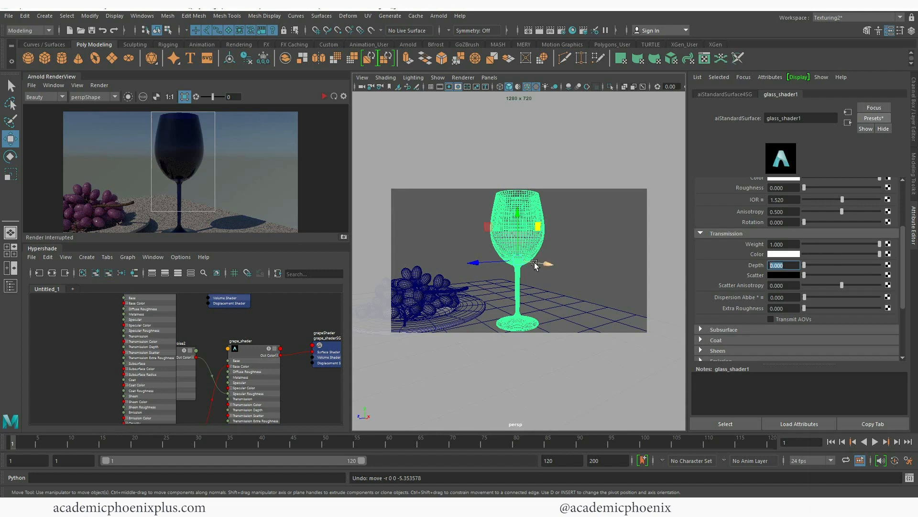
- Select the wine glass alone and move it sideways to uncover the liquid mesh
{"action": "left_click", "coordinate": [593, 248]}
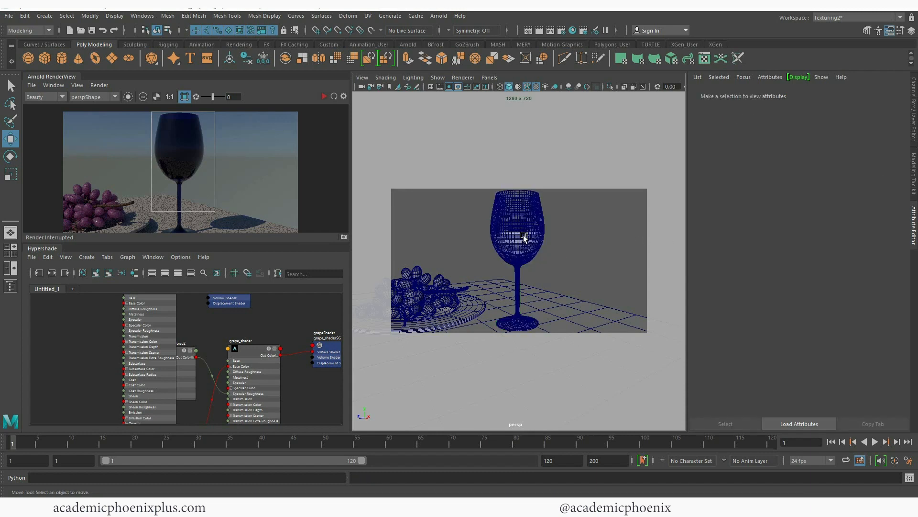
{"action": "left_click", "coordinate": [527, 240]}
{"action": "left_click_drag", "start_coordinate": [481, 261], "coordinate": [498, 257]}
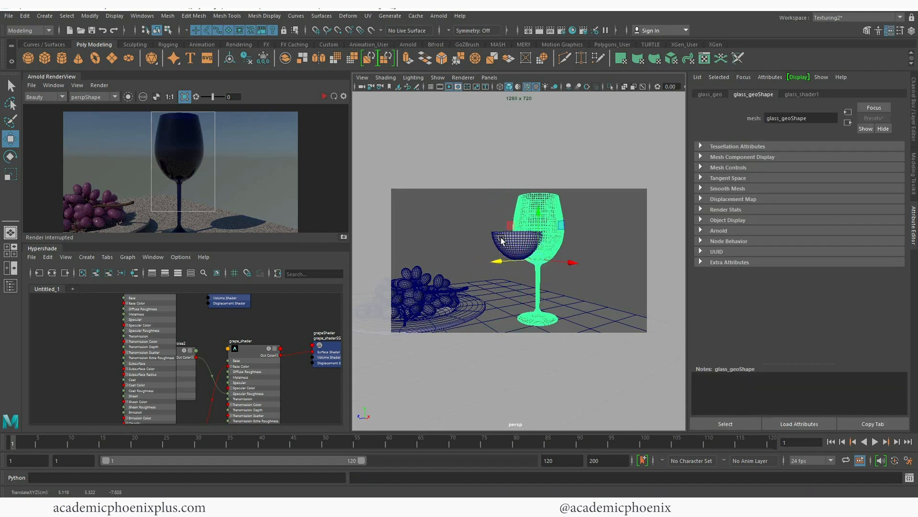
- Assign a new Arnold aiStandardSurface material to the liquid mesh and name it wine_shader1
{"action": "left_click", "coordinate": [507, 251]}
{"action": "right_click_drag", "start_coordinate": [501, 242], "coordinate": [506, 480]}
{"action": "left_click", "coordinate": [352, 246]}
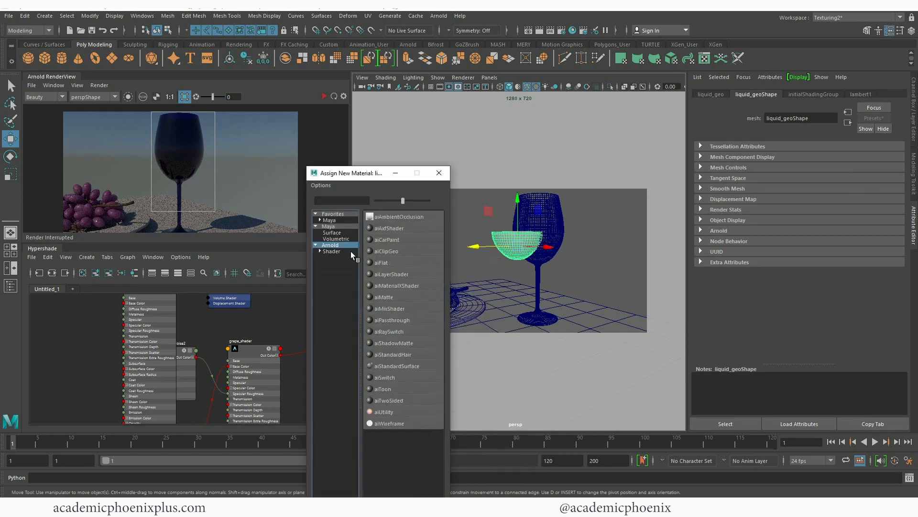
{"action": "left_click", "coordinate": [403, 367]}
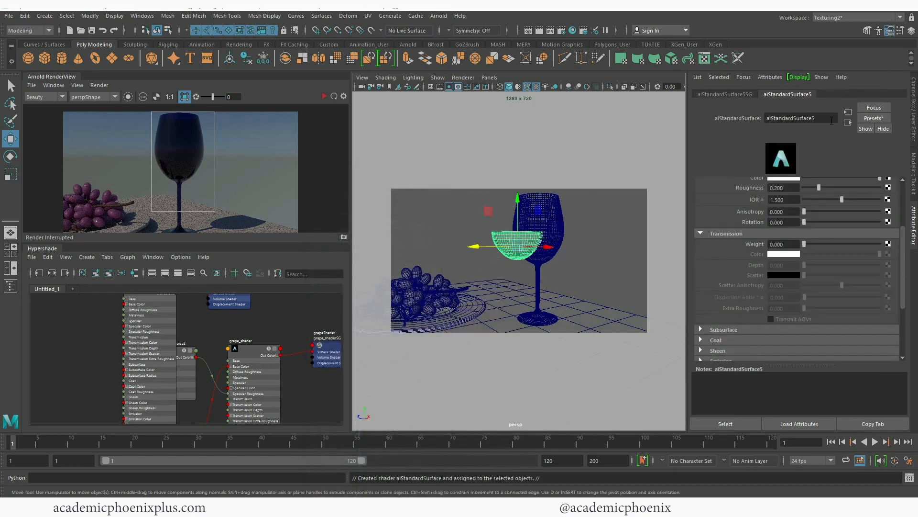
{"action": "left_click", "coordinate": [832, 120]}
{"action": "type", "text": "wine_shader"}
{"action": "key", "text": "Return"}
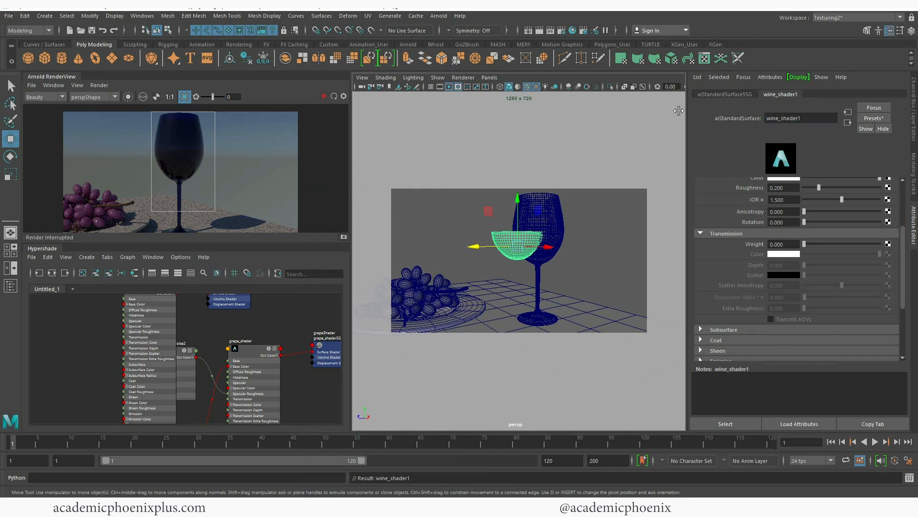
- Set wine_shader1's transmission weight to 1.000 and its transmission color to dark crimson, and test-render the cropped area
{"action": "scroll", "coordinate": [908, 227], "scroll_direction": "up", "scroll_amount": 2}
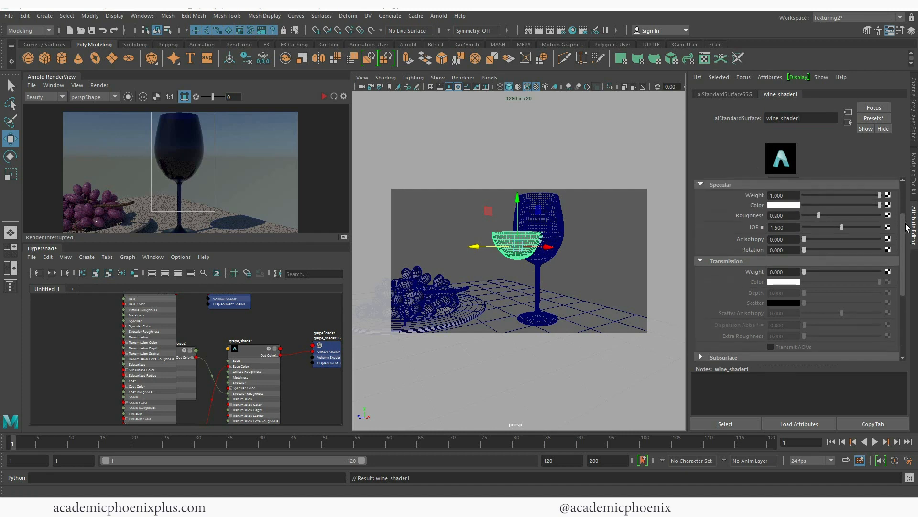
{"action": "left_click_drag", "start_coordinate": [805, 275], "coordinate": [886, 276]}
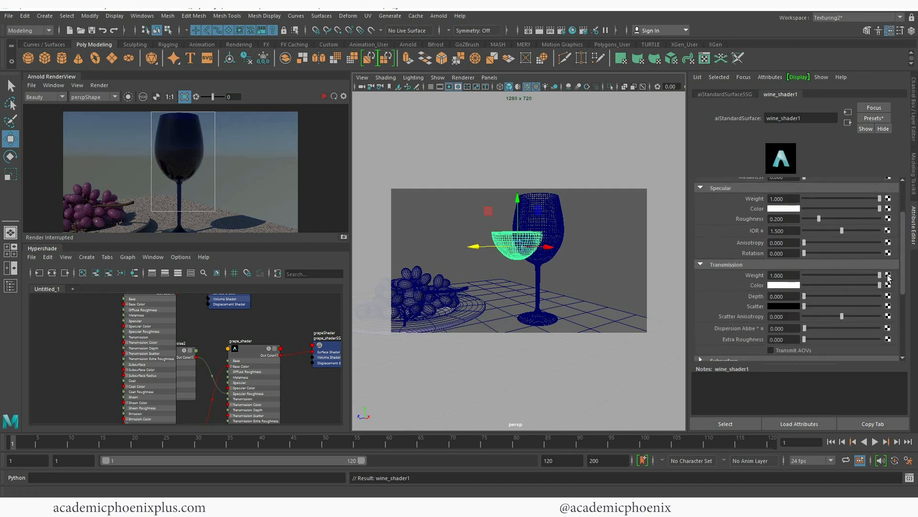
{"action": "left_click", "coordinate": [779, 286]}
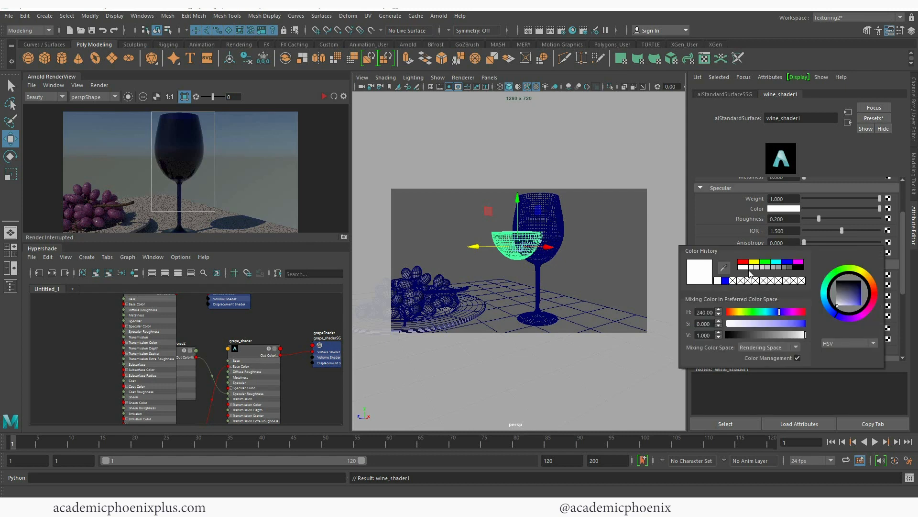
{"action": "left_click", "coordinate": [805, 311]}
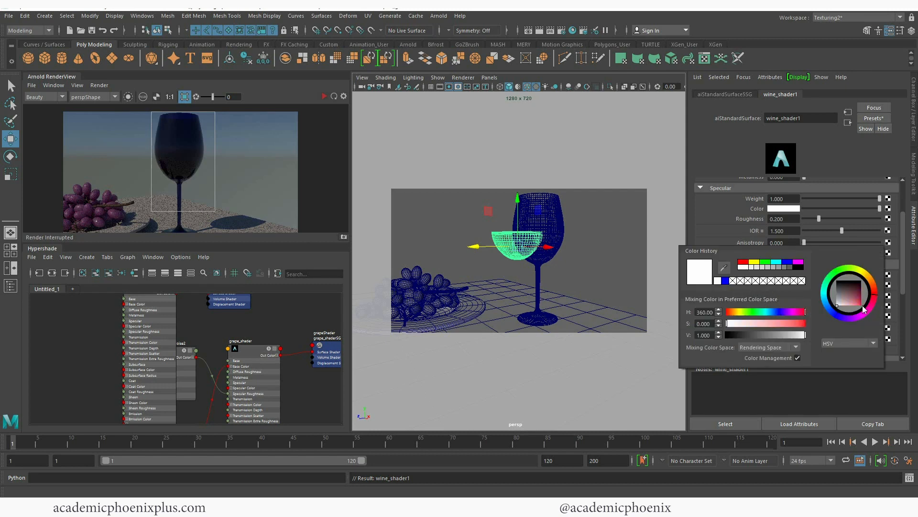
{"action": "mouse_move", "coordinate": [776, 322]}
{"action": "left_mouse_down"}
{"action": "mouse_move", "coordinate": [805, 321]}
{"action": "mouse_move", "coordinate": [771, 336]}
{"action": "left_mouse_up"}
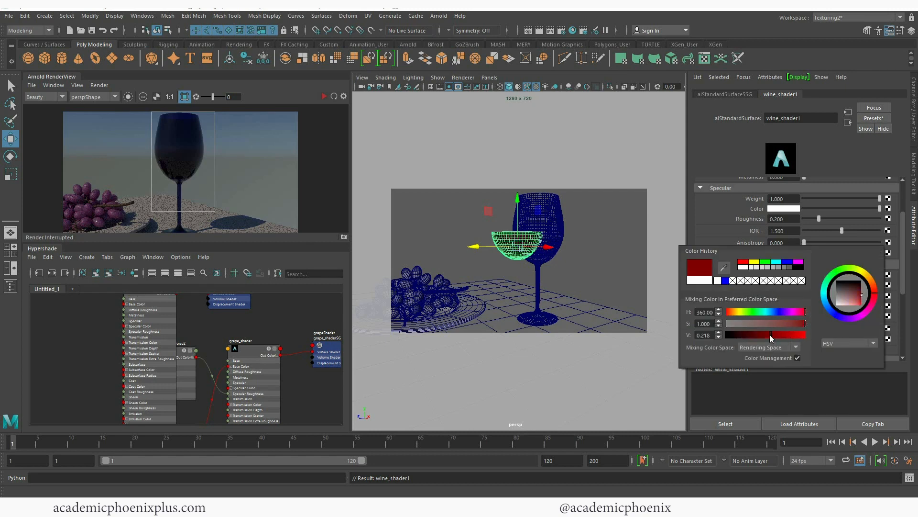
{"action": "left_click_drag", "start_coordinate": [873, 307], "coordinate": [879, 299]}
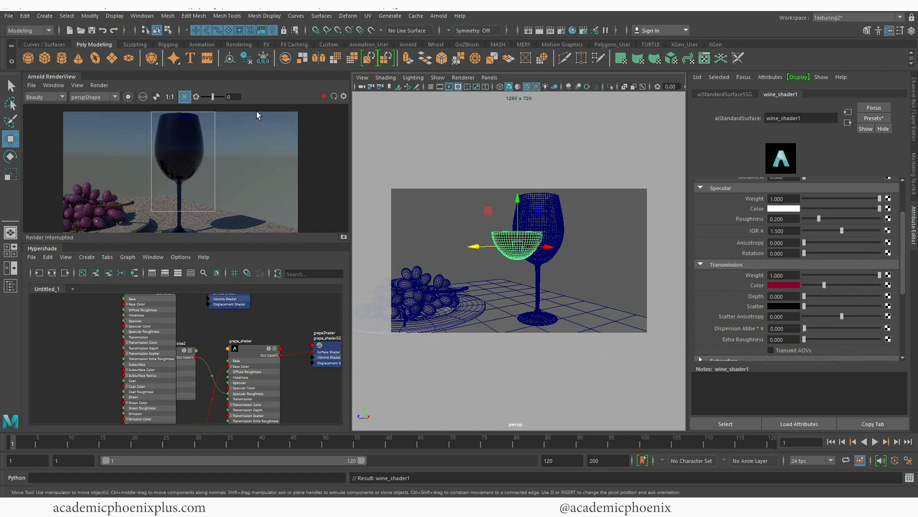
{"action": "left_click", "coordinate": [323, 96]}
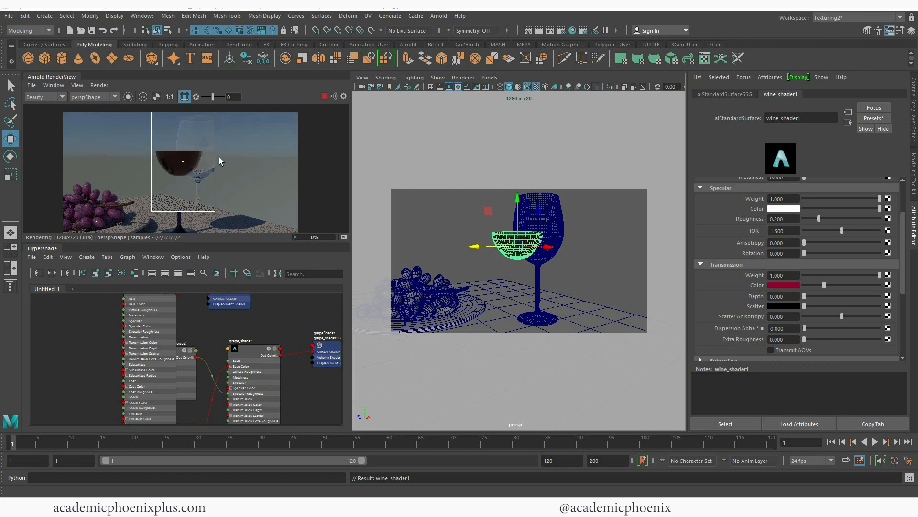
{"action": "left_click", "coordinate": [325, 96]}
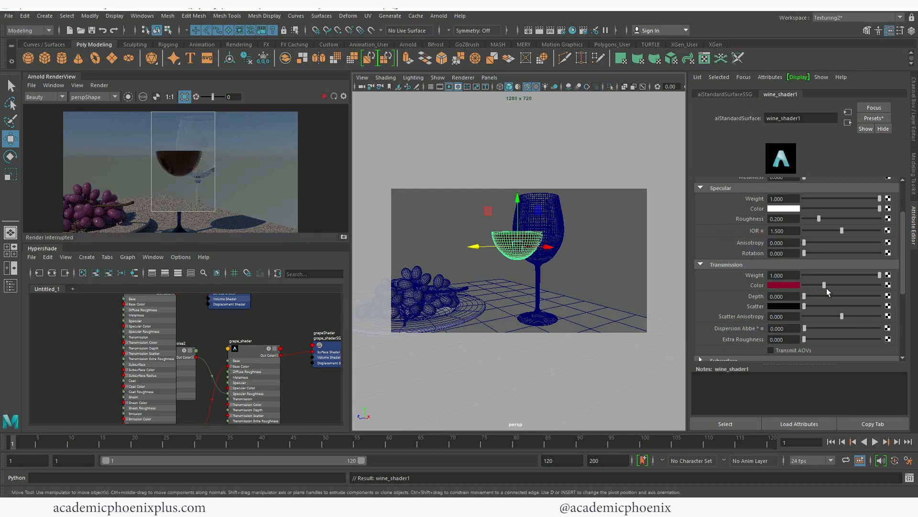
- Brighten wine_shader1's transmission color to a medium crimson, comparing shades with test renders of the cropped area
{"action": "left_click_drag", "start_coordinate": [824, 285], "coordinate": [855, 285]}
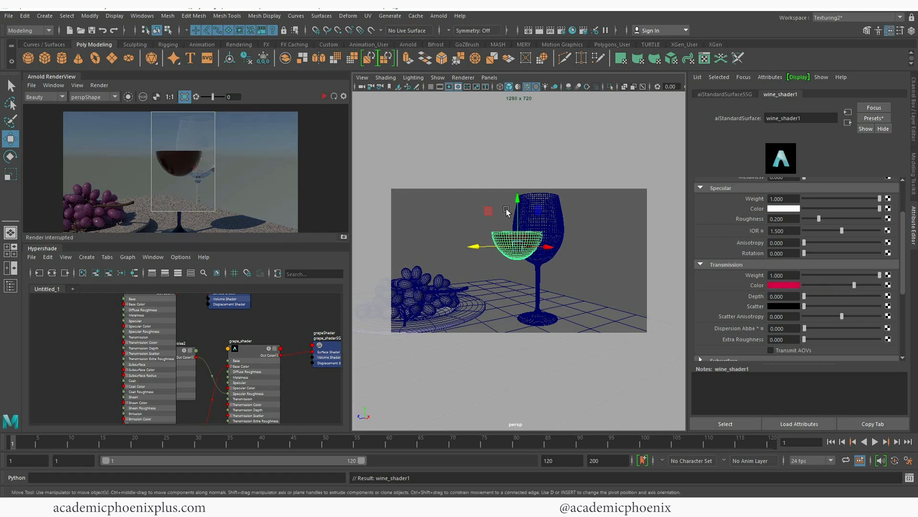
{"action": "left_click", "coordinate": [324, 97]}
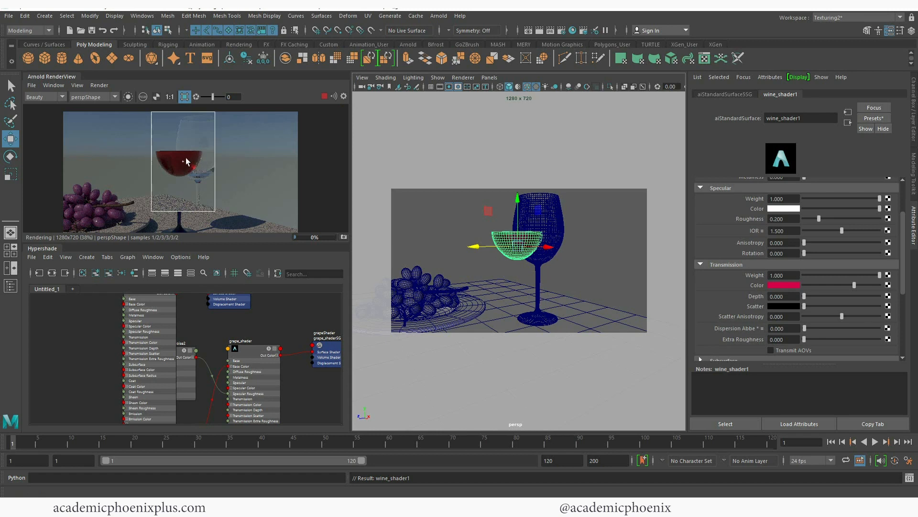
{"action": "left_click", "coordinate": [324, 97]}
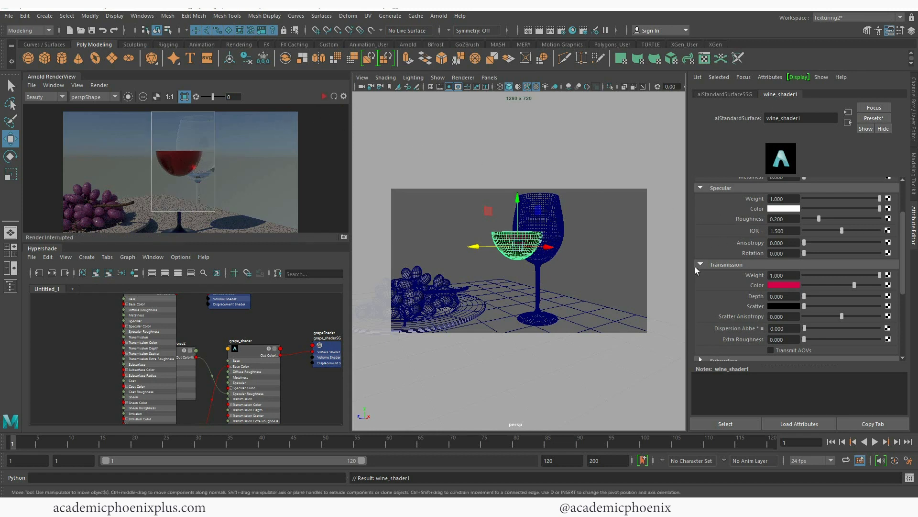
{"action": "left_click_drag", "start_coordinate": [855, 285], "coordinate": [847, 285]}
{"action": "left_click", "coordinate": [324, 97]}
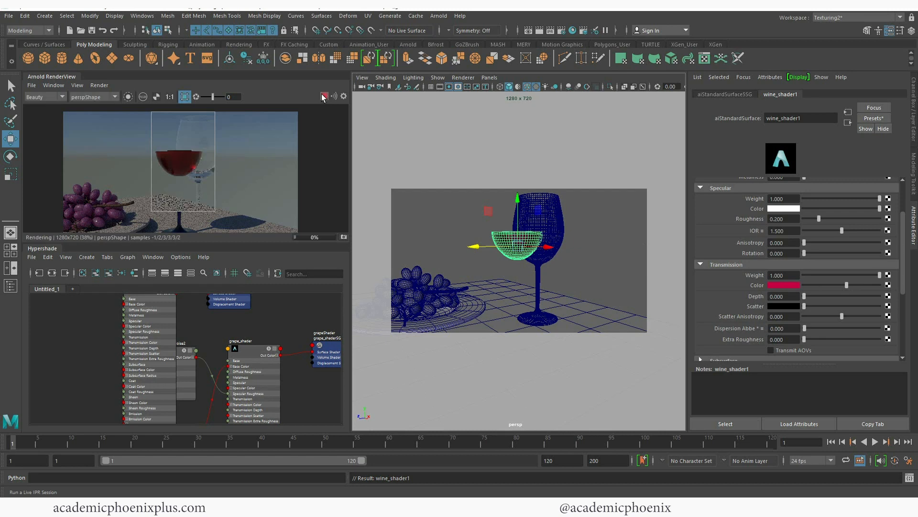
{"action": "left_click", "coordinate": [324, 96]}
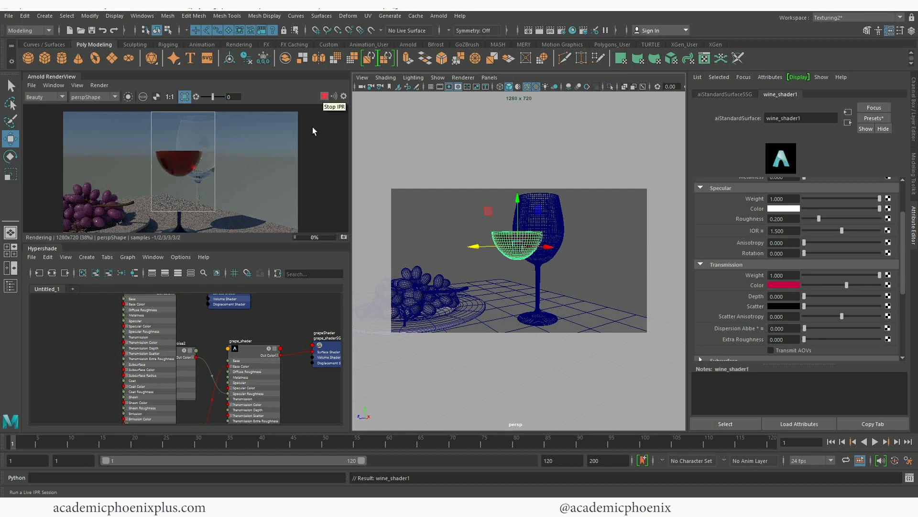
- Move the wine glass back around the liquid by setting its Translate Z to 0, and test-render the cropped area
{"action": "left_click", "coordinate": [552, 226]}
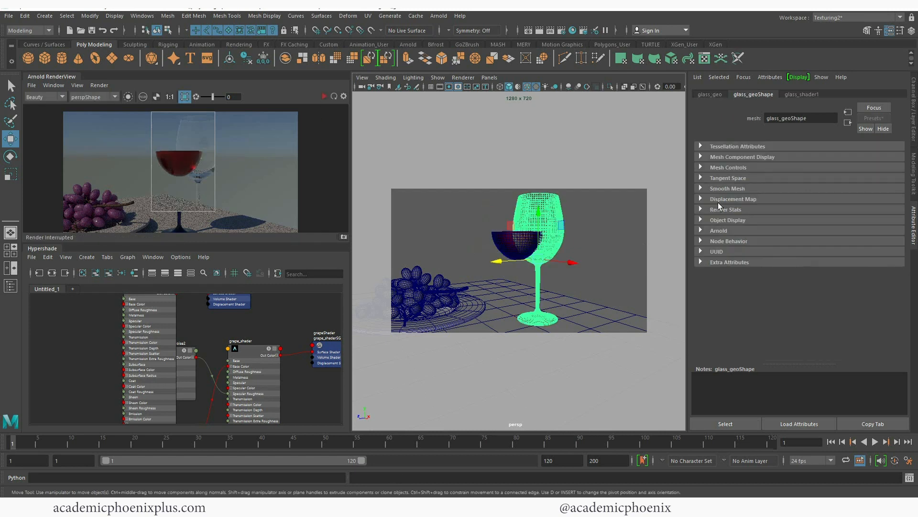
{"action": "left_click", "coordinate": [911, 129]}
{"action": "double_click", "coordinate": [889, 119]}
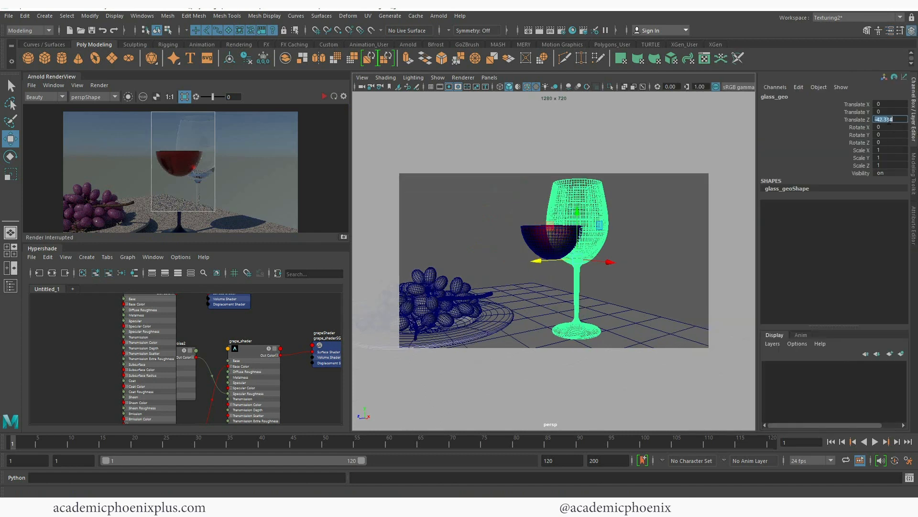
{"action": "type", "text": "0"}
{"action": "key", "text": "Return"}
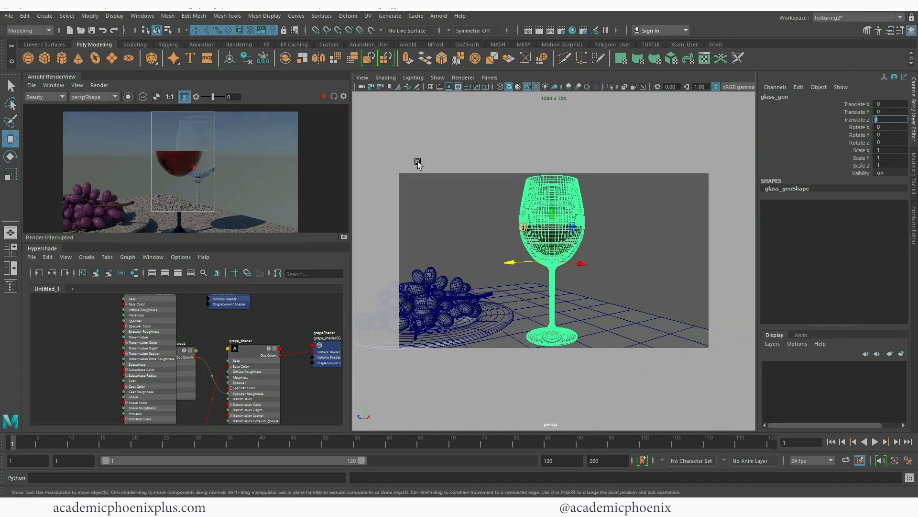
{"action": "left_click", "coordinate": [325, 96]}
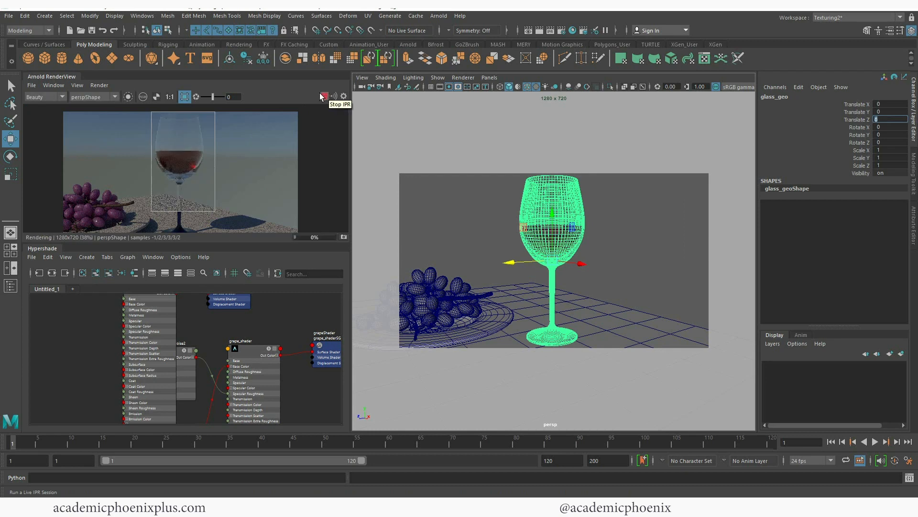
{"action": "left_click", "coordinate": [325, 96]}
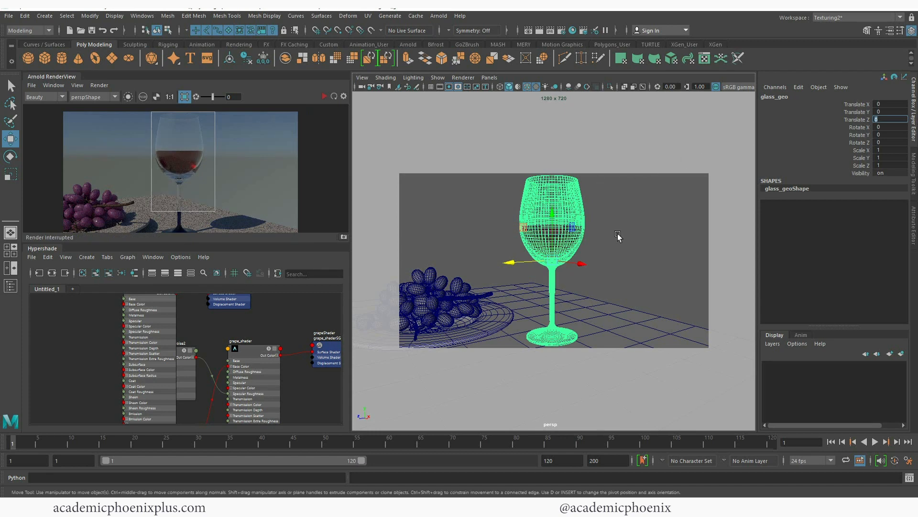
- Select the liquid mesh, set wine_shader1's transmission depth to 21.154, and start a live render of the cropped area
{"action": "left_click", "coordinate": [581, 241]}
{"action": "key", "text": "ctrl+a"}
{"action": "left_click", "coordinate": [807, 93]}
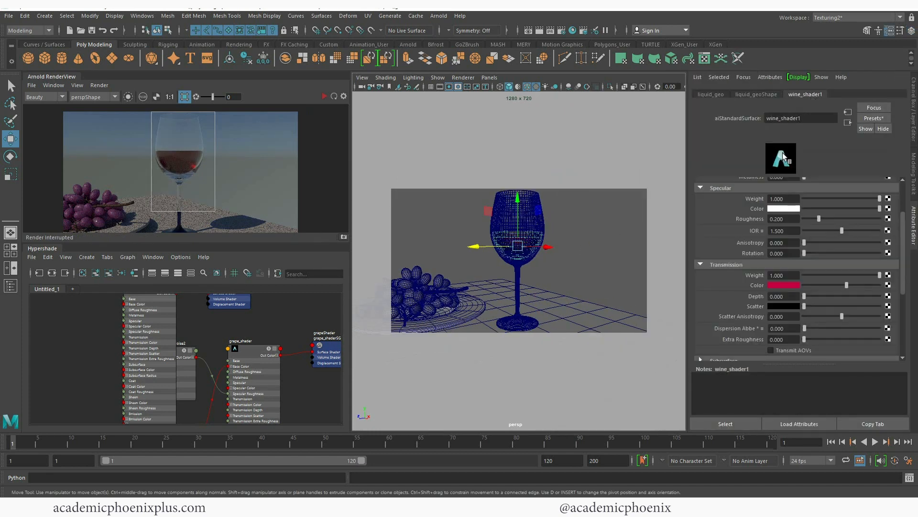
{"action": "left_click", "coordinate": [772, 297]}
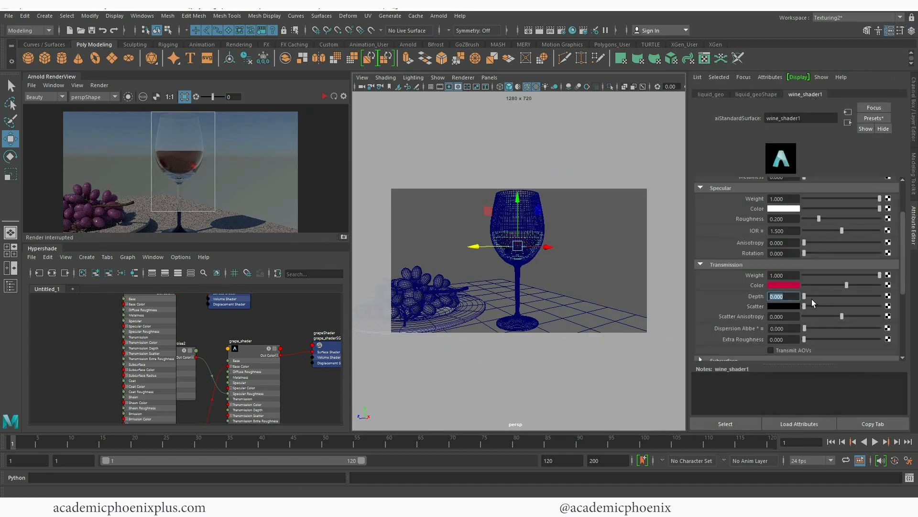
{"action": "left_click_drag", "start_coordinate": [813, 296], "coordinate": [819, 299]}
{"action": "left_click", "coordinate": [324, 97]}
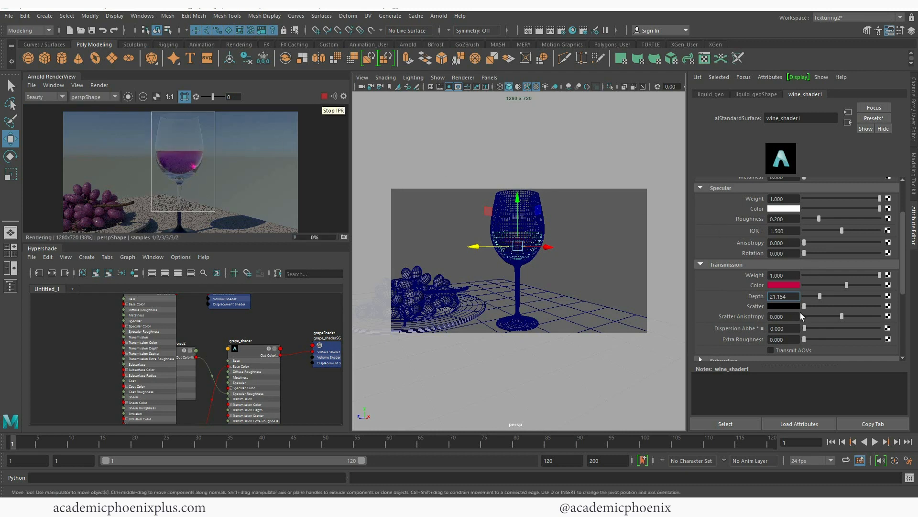
- Raise wine_shader1's transmission scatter color to a mid gray and set its transmission depth to 2.564
{"action": "left_click_drag", "start_coordinate": [805, 309], "coordinate": [815, 308]}
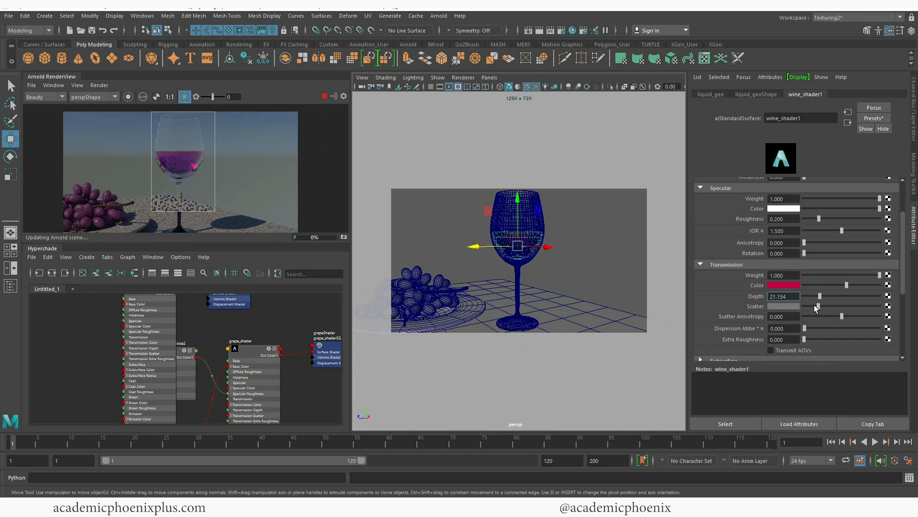
{"action": "left_click", "coordinate": [787, 306]}
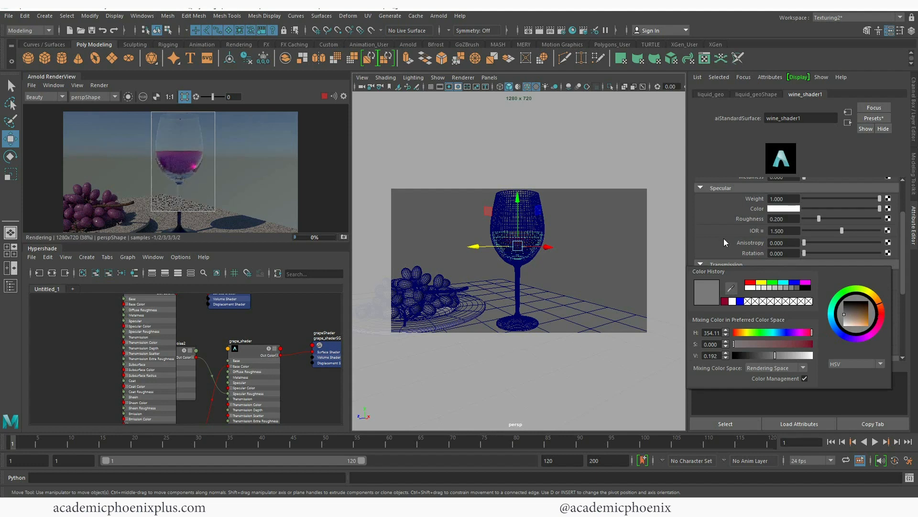
{"action": "left_click", "coordinate": [798, 296]}
{"action": "left_click_drag", "start_coordinate": [822, 295], "coordinate": [807, 297]}
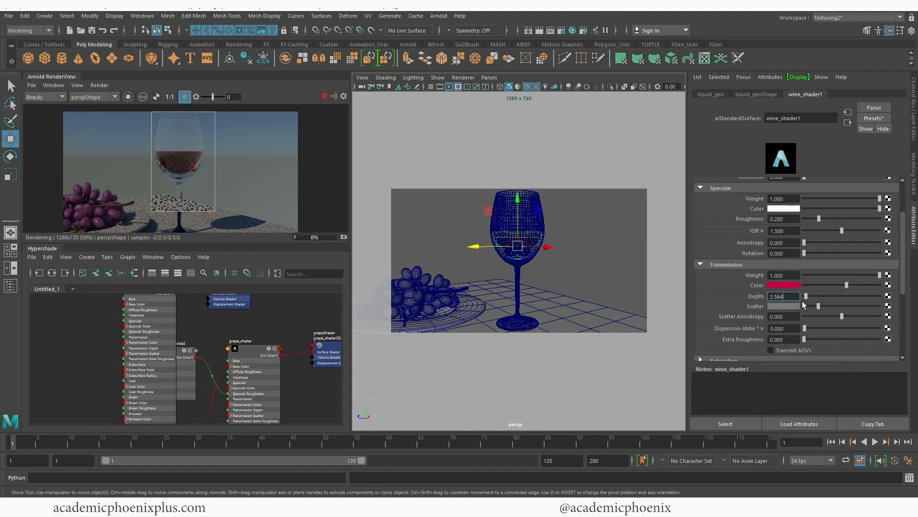
- Tint wine_shader1's scatter color brown with hue 21.788 and saturation 0.763
{"action": "left_click", "coordinate": [788, 305]}
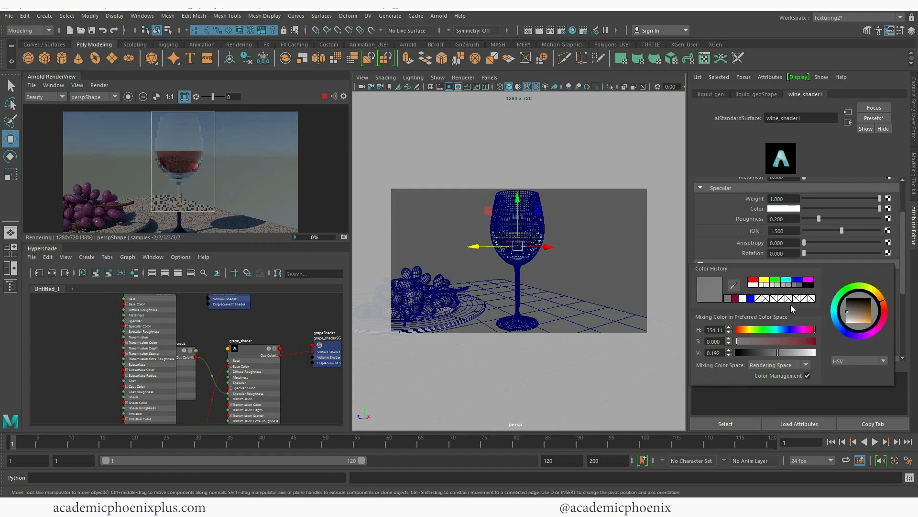
{"action": "left_click", "coordinate": [777, 340]}
{"action": "left_click", "coordinate": [797, 340]}
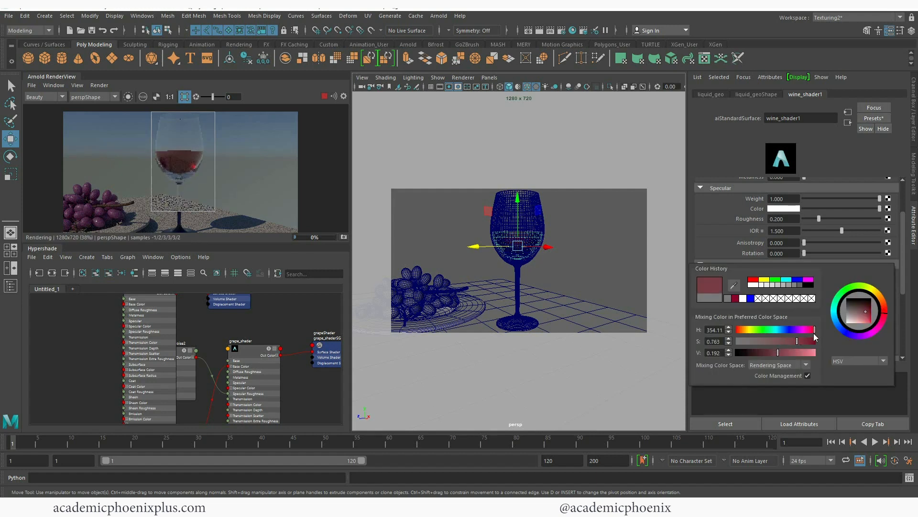
{"action": "left_click", "coordinate": [882, 302]}
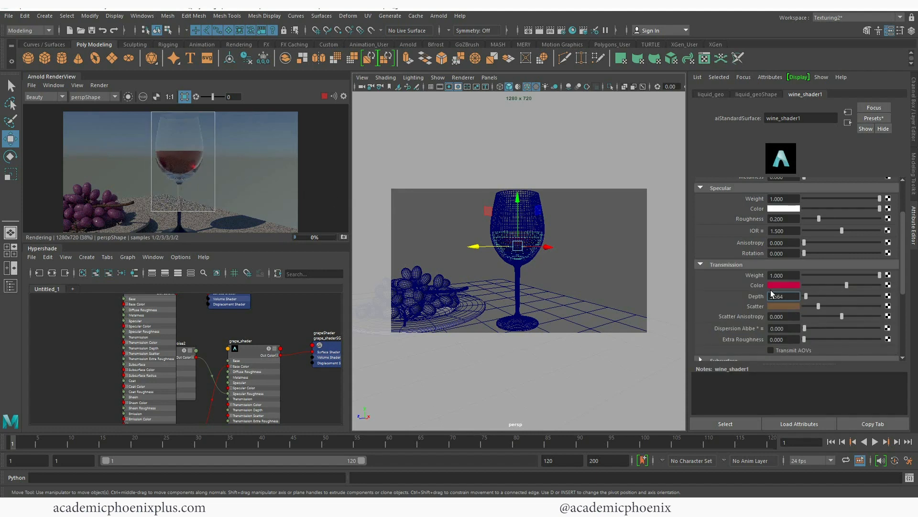
- Brighten wine_shader1's scatter color to a saturated orange and set the transmission depth to 3.205
{"action": "left_click", "coordinate": [793, 306]}
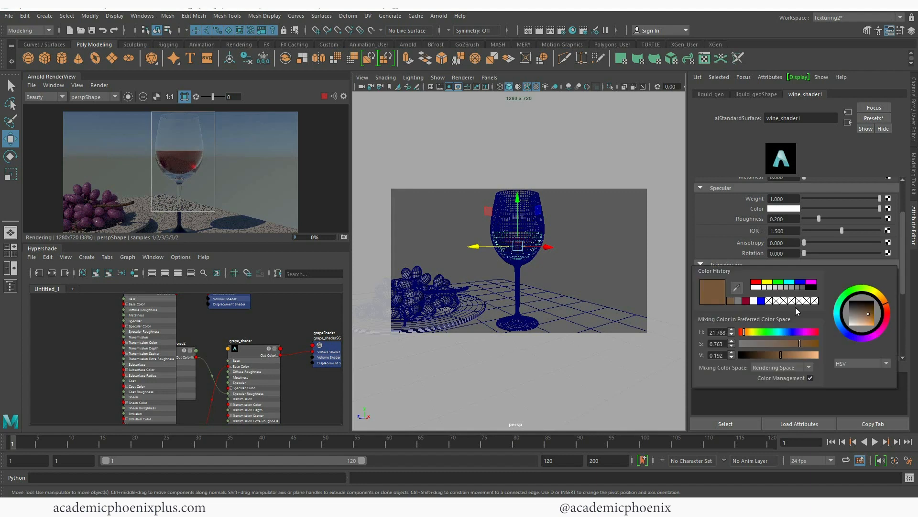
{"action": "left_click_drag", "start_coordinate": [870, 314], "coordinate": [874, 319]}
{"action": "left_click_drag", "start_coordinate": [802, 357], "coordinate": [805, 354]}
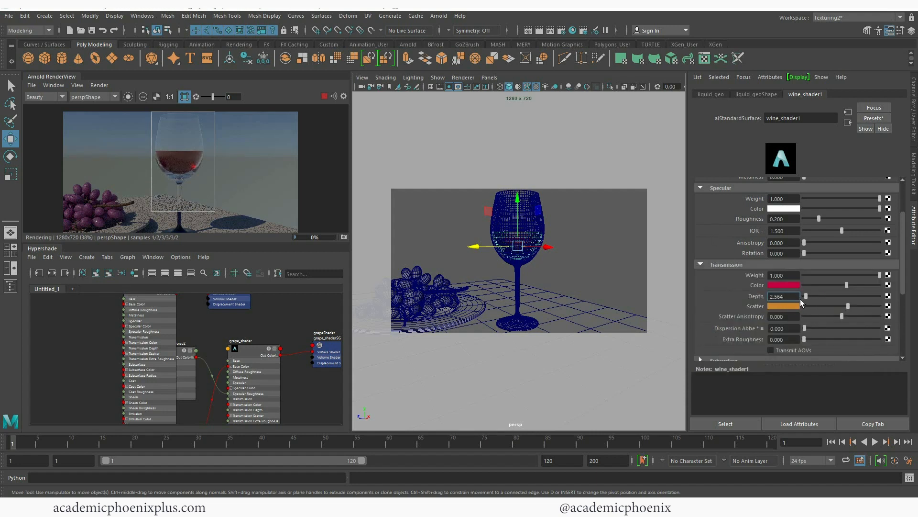
{"action": "left_click_drag", "start_coordinate": [805, 298], "coordinate": [806, 297]}
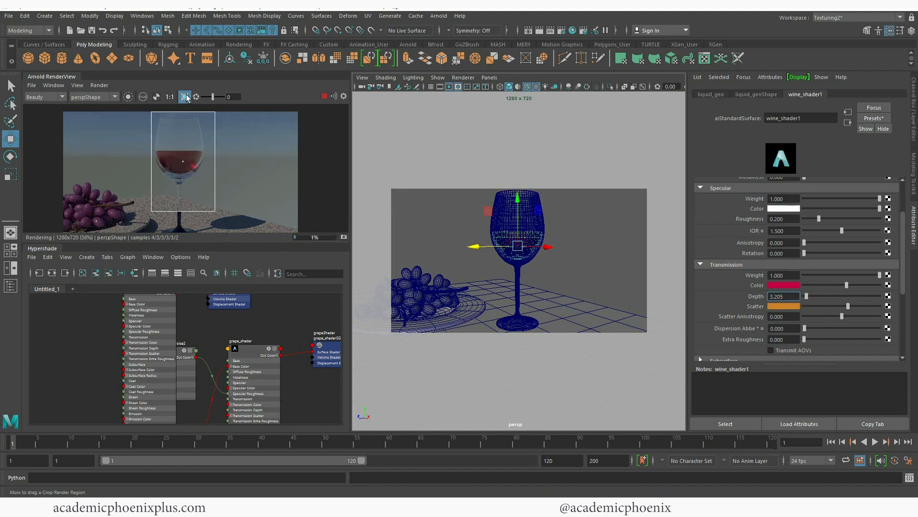
- Set glass_shader1's transmission weight to 0.814 and test-render the full frame
{"action": "left_click", "coordinate": [129, 187]}
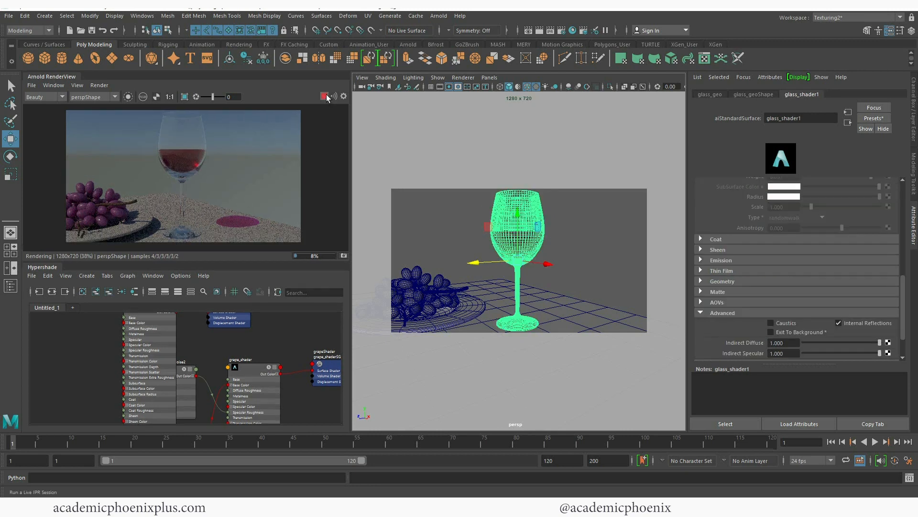
{"action": "left_click", "coordinate": [325, 95]}
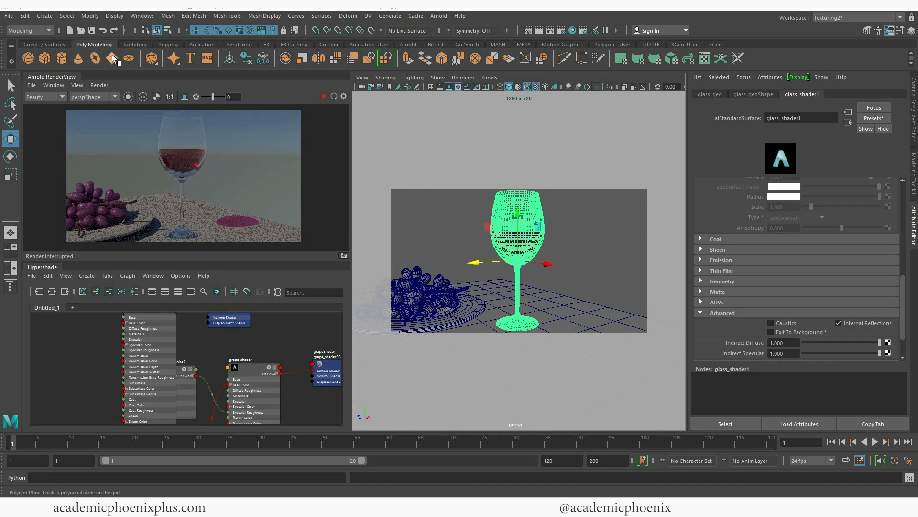
{"action": "scroll", "coordinate": [875, 270], "scroll_direction": "up", "scroll_amount": 5}
{"action": "left_click_drag", "start_coordinate": [880, 263], "coordinate": [865, 263]}
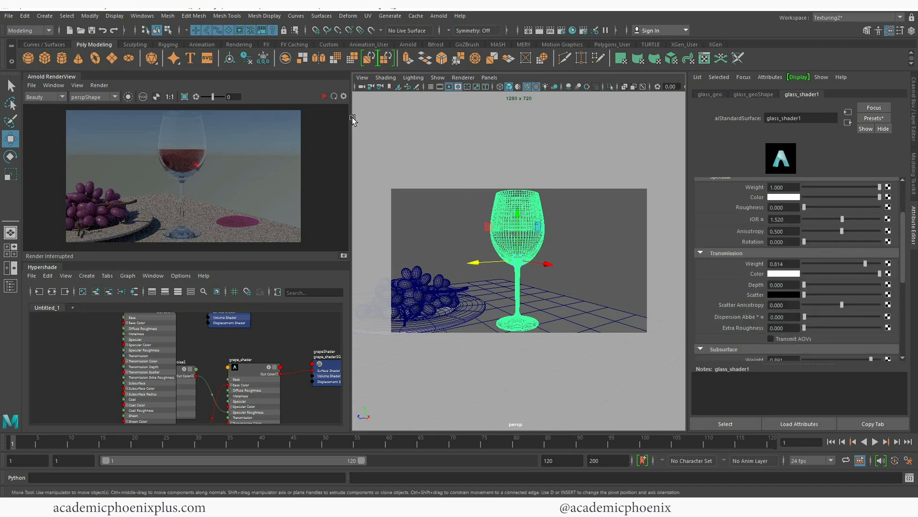
{"action": "left_click", "coordinate": [324, 96]}
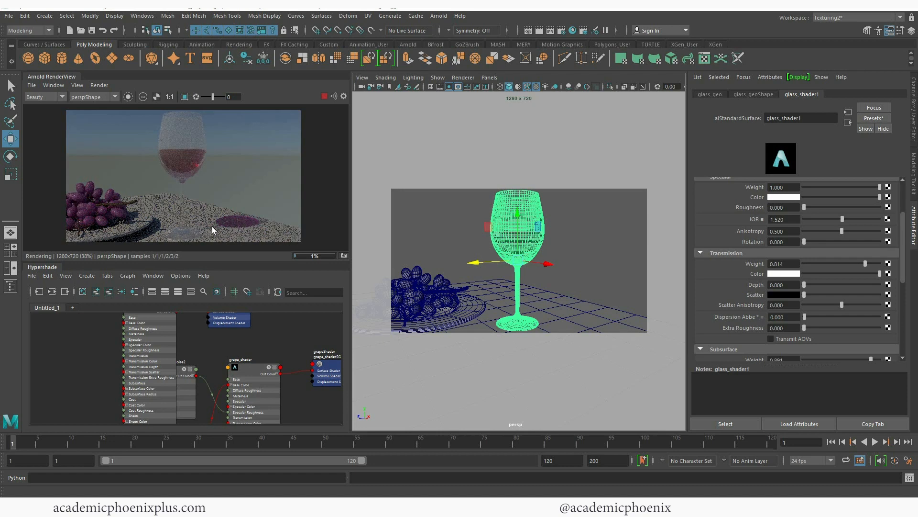
- Reframe the perspective camera to show the whole grape plate with the wine glass behind it, and render that view
{"action": "right_click_drag", "start_coordinate": [497, 225], "coordinate": [598, 244], "text": "alt"}
{"action": "left_click_drag", "start_coordinate": [598, 243], "coordinate": [660, 231], "text": "alt"}
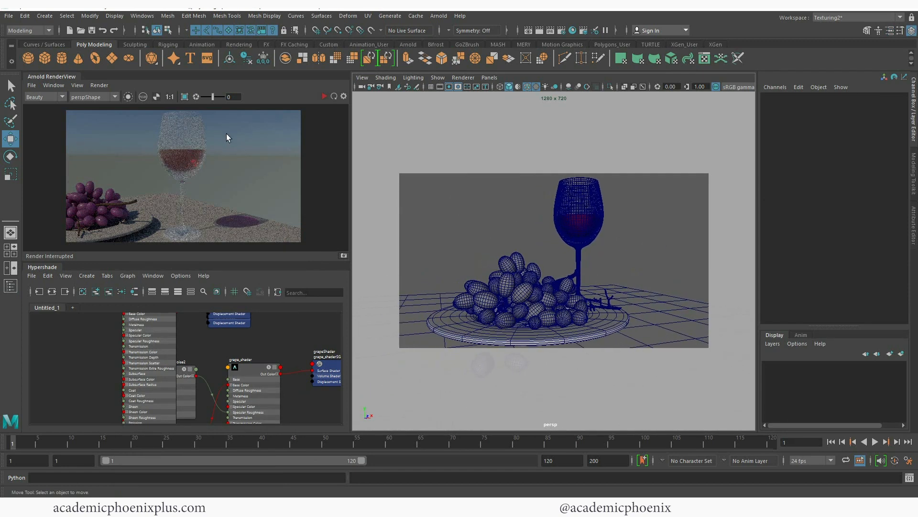
{"action": "left_click", "coordinate": [325, 96]}
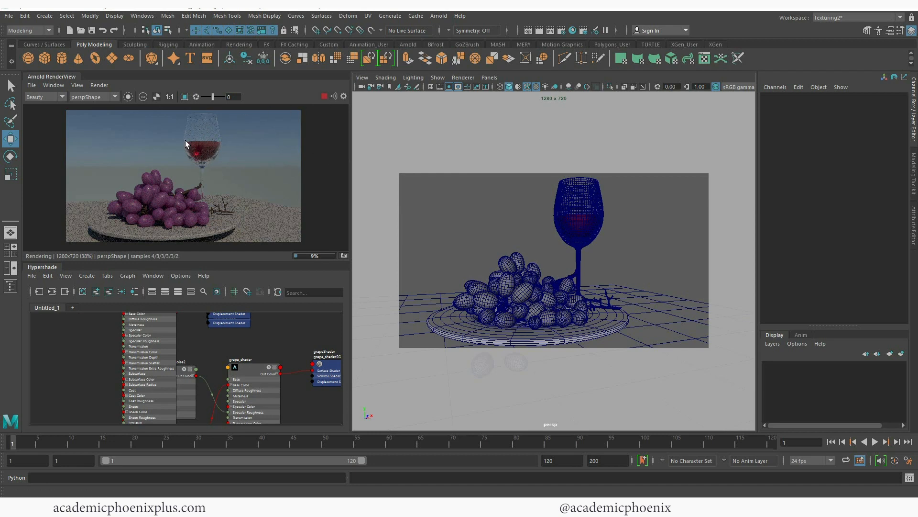
{"action": "left_click", "coordinate": [325, 96]}
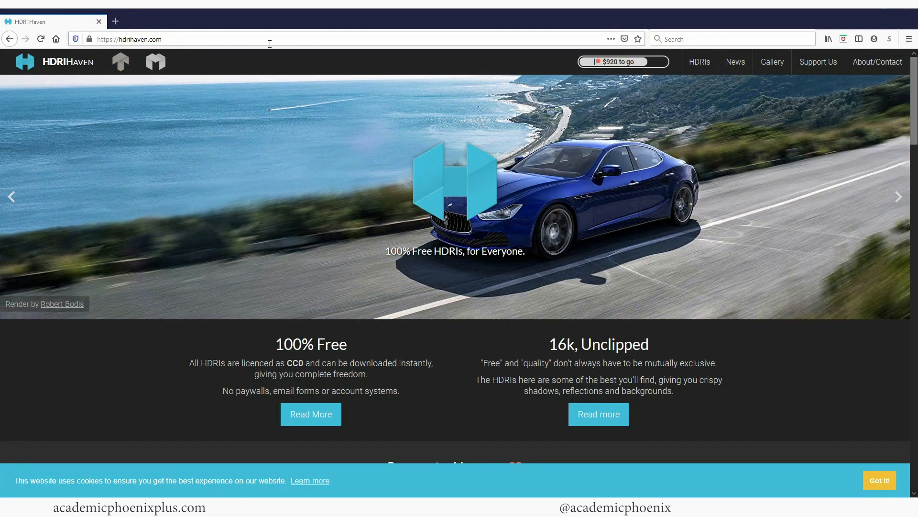
- In the browser, browse HDRI Haven's Outdoor HDRIs and examine the download resolutions offered for Immenstädter Horn
{"action": "left_click", "coordinate": [700, 62]}
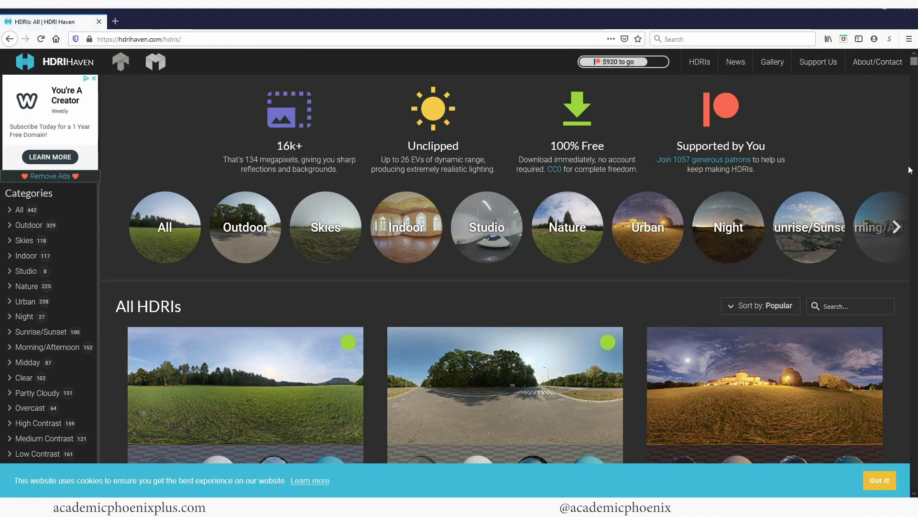
{"action": "left_click", "coordinate": [261, 245]}
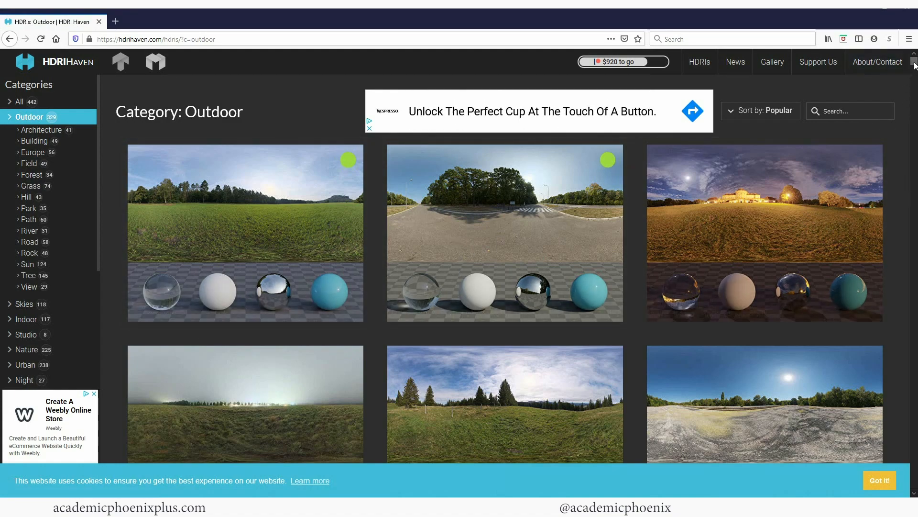
{"action": "left_click_drag", "start_coordinate": [916, 67], "coordinate": [915, 70]}
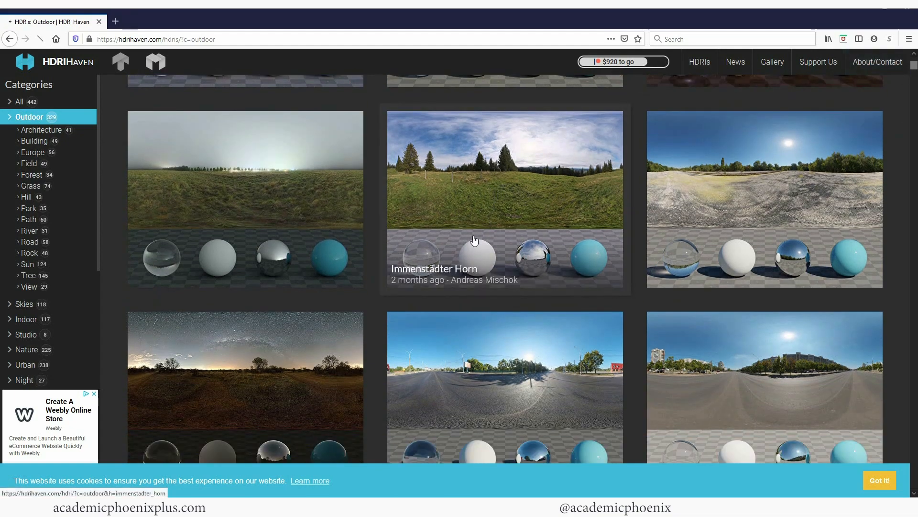
{"action": "left_click", "coordinate": [457, 266]}
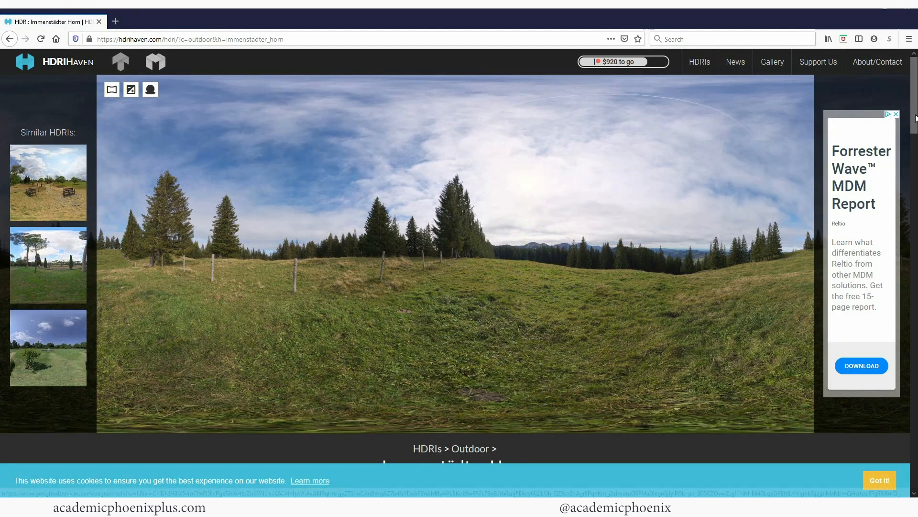
{"action": "scroll", "coordinate": [896, 185], "scroll_direction": "down", "scroll_amount": 8}
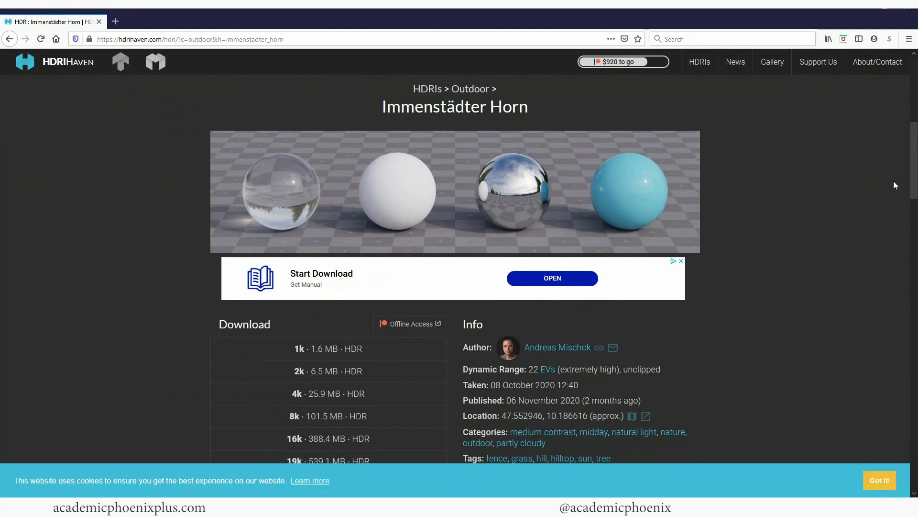
{"action": "scroll", "coordinate": [896, 185], "scroll_direction": "down", "scroll_amount": 3}
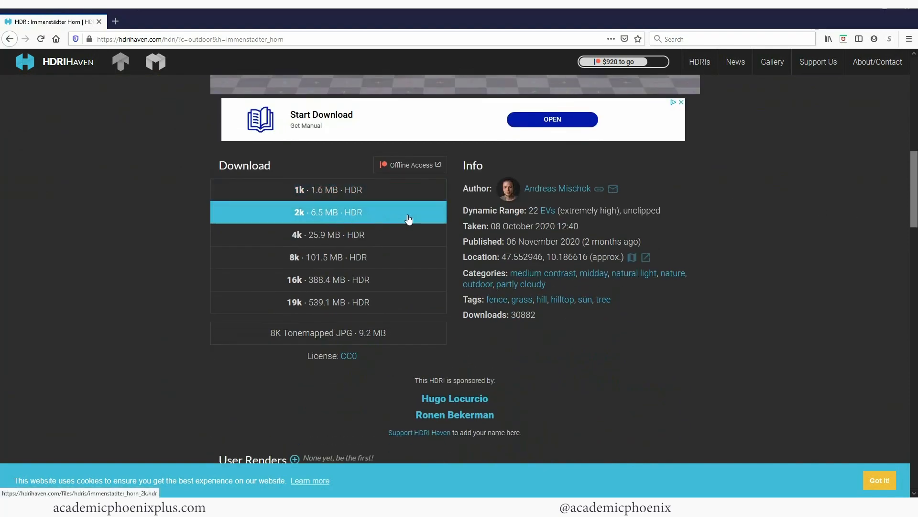
- Download the 2k HDR version of Immenstädter Horn and save the file
{"action": "left_click", "coordinate": [383, 218]}
{"action": "left_click", "coordinate": [258, 240]}
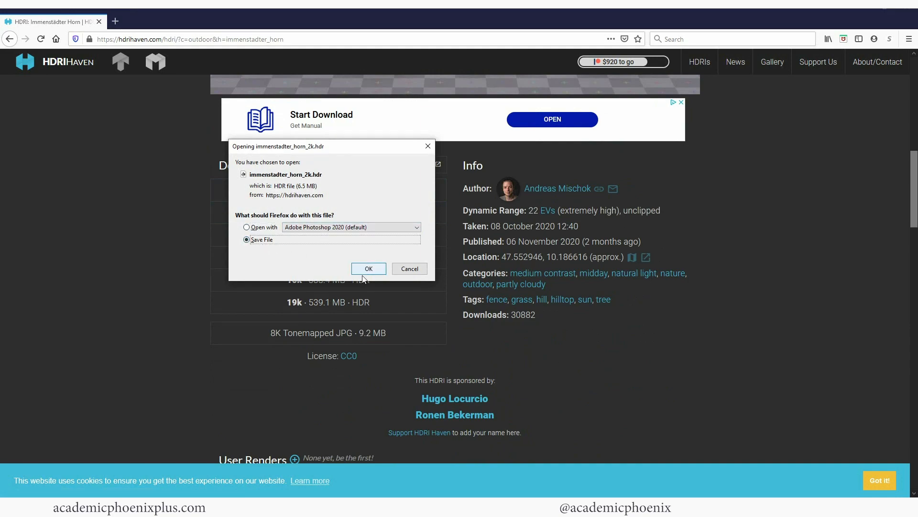
{"action": "left_click", "coordinate": [368, 268]}
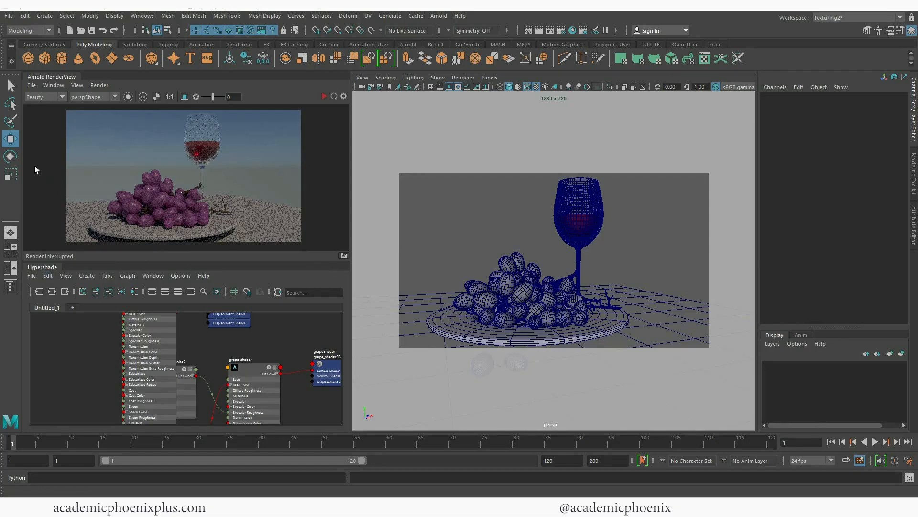
- In Maya, show lights in the perspective viewport and delete the existing Arnold sky dome light
{"action": "left_click", "coordinate": [90, 15]}
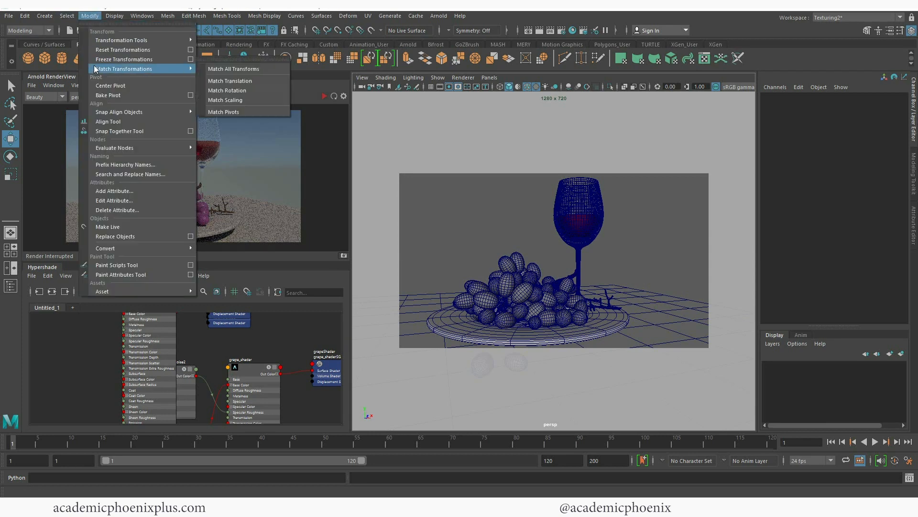
{"action": "left_click", "coordinate": [438, 77]}
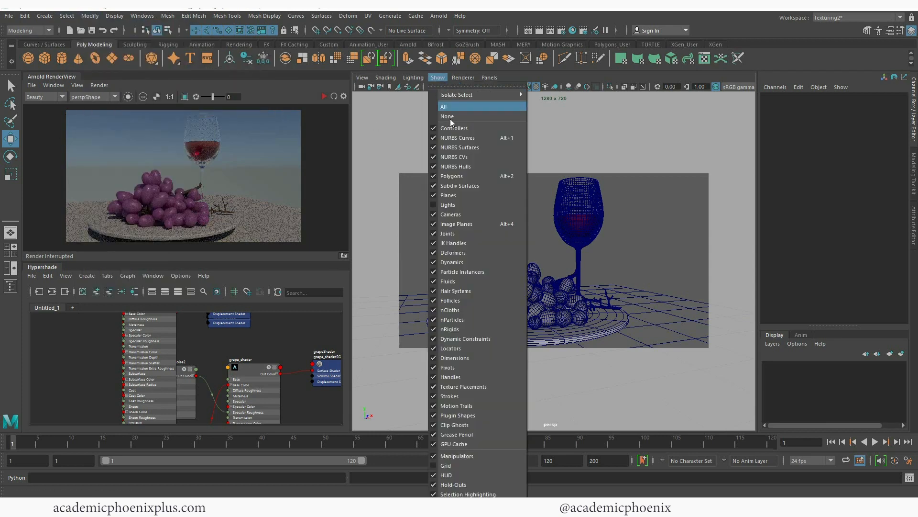
{"action": "left_click", "coordinate": [453, 206]}
{"action": "left_click", "coordinate": [453, 206]}
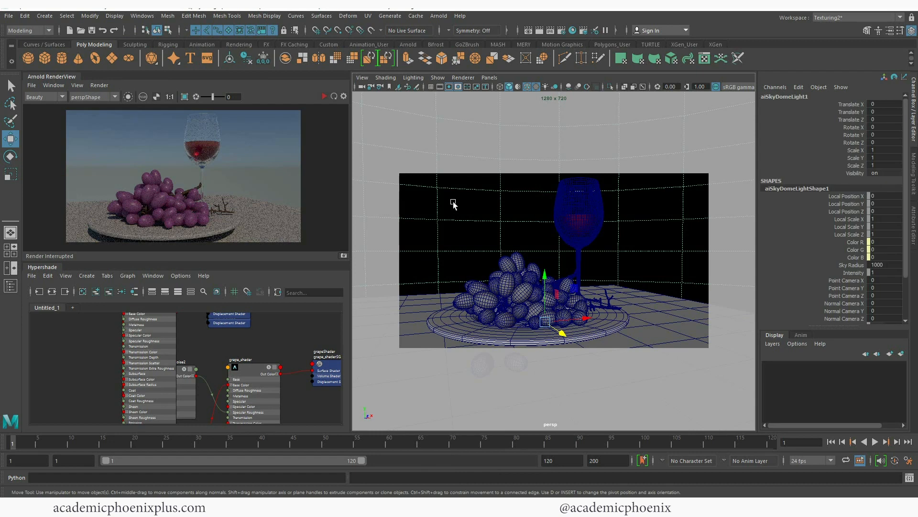
{"action": "key", "text": "Delete"}
- Create a new Arnold SkyDome light and display its shape attributes for editing
{"action": "left_click", "coordinate": [439, 16]}
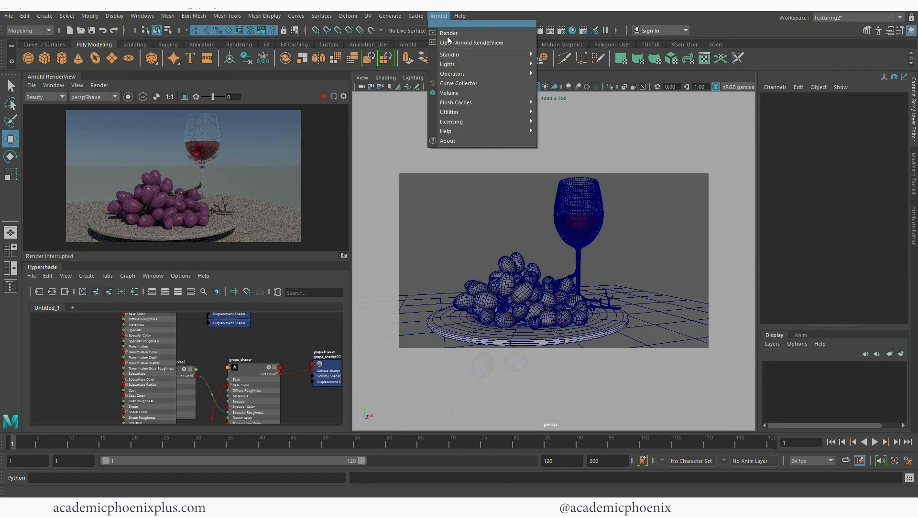
{"action": "mouse_move", "coordinate": [468, 66]}
{"action": "left_click", "coordinate": [574, 74]}
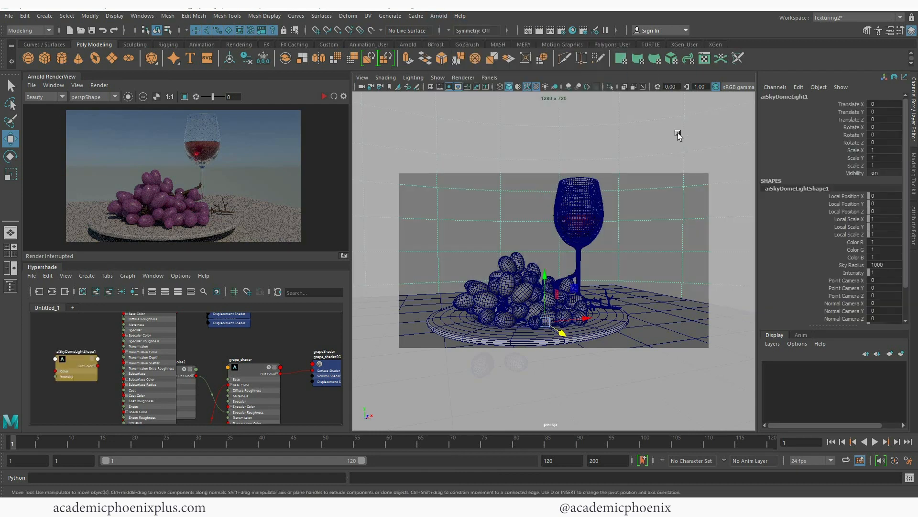
{"action": "key", "text": "ctrl+a"}
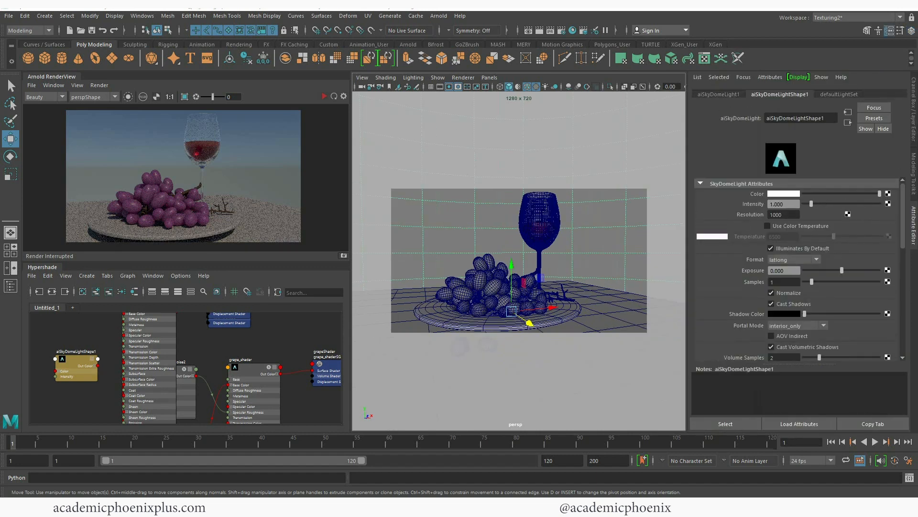
- Map the sky dome light's color with a file texture that loads immenstadter_horn_2k.hdr from sourceimages
{"action": "left_click", "coordinate": [888, 194]}
{"action": "left_click", "coordinate": [461, 171]}
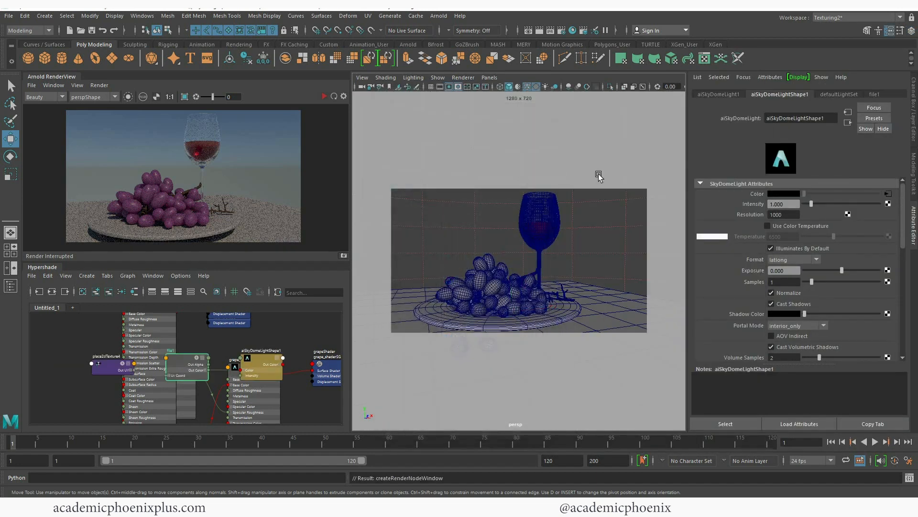
{"action": "left_click", "coordinate": [891, 224]}
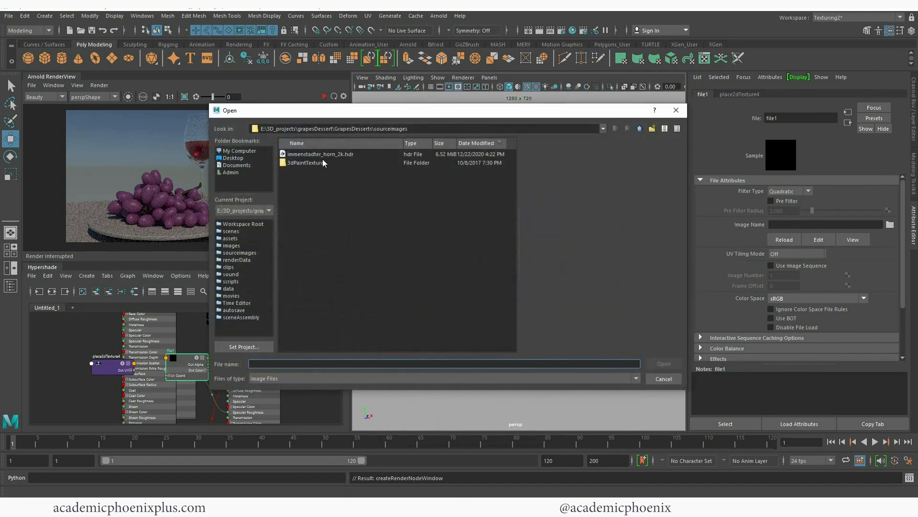
{"action": "left_click", "coordinate": [333, 157]}
{"action": "double_click", "coordinate": [360, 154]}
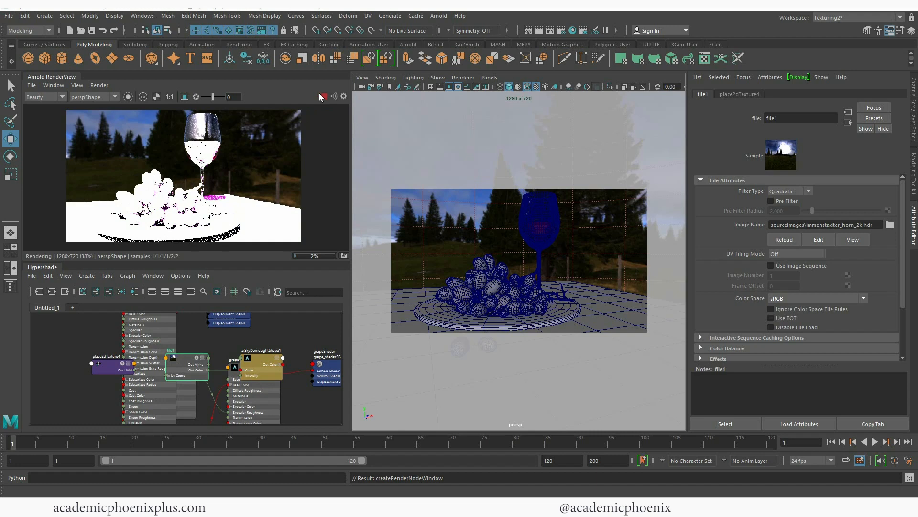
- Stop the render, set the HDR file texture's color space to Raw, and test-render the result
{"action": "left_click", "coordinate": [324, 97]}
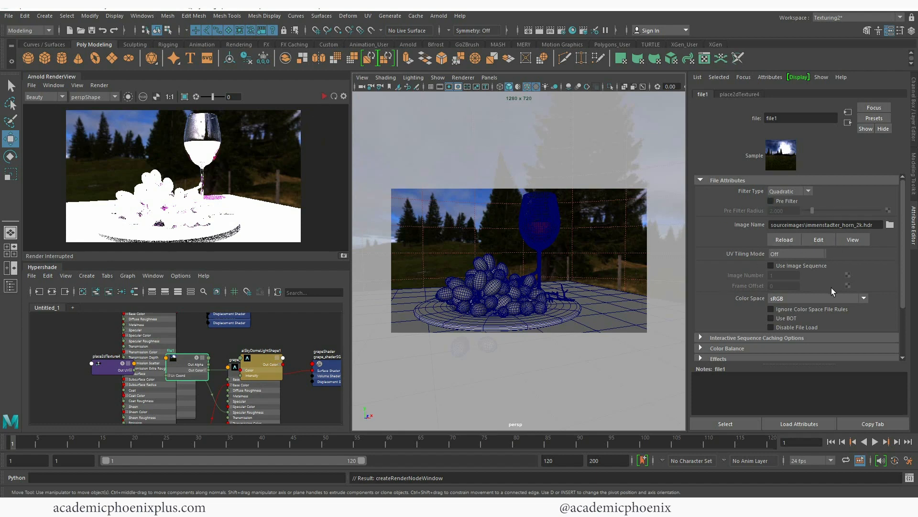
{"action": "left_click", "coordinate": [799, 300]}
{"action": "left_click", "coordinate": [799, 309]}
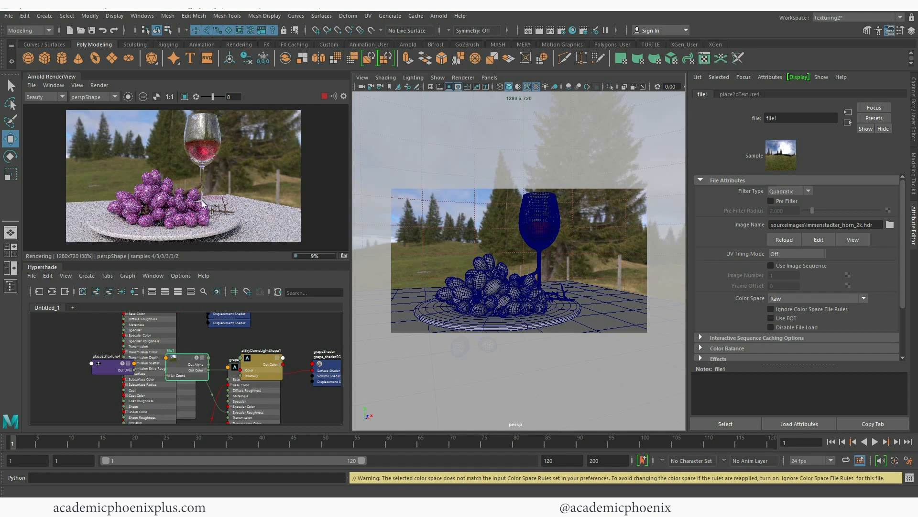
{"action": "left_click", "coordinate": [324, 96]}
- Rotate the sky dome light about its vertical axis to put a large tree behind the wine glass, and re-render
{"action": "left_click", "coordinate": [485, 215]}
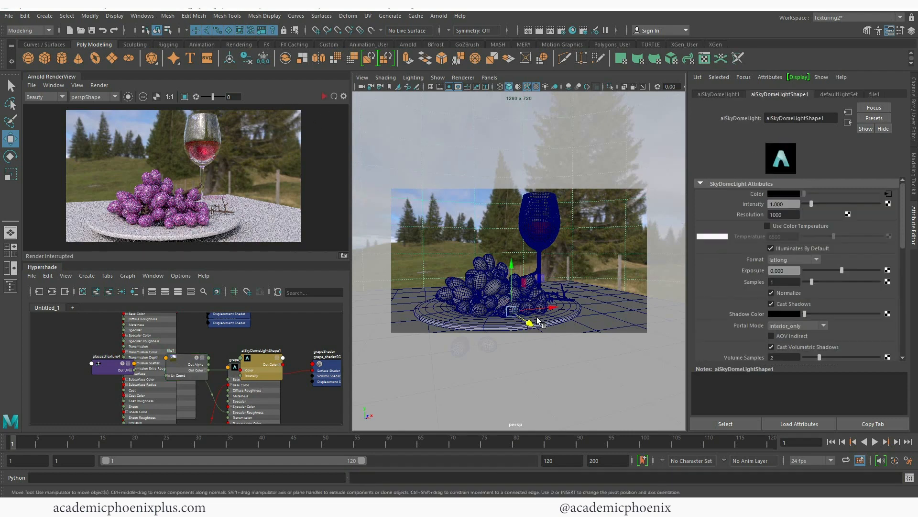
{"action": "key", "text": "e"}
{"action": "left_click_drag", "start_coordinate": [510, 322], "coordinate": [524, 324]}
{"action": "left_click", "coordinate": [325, 98]}
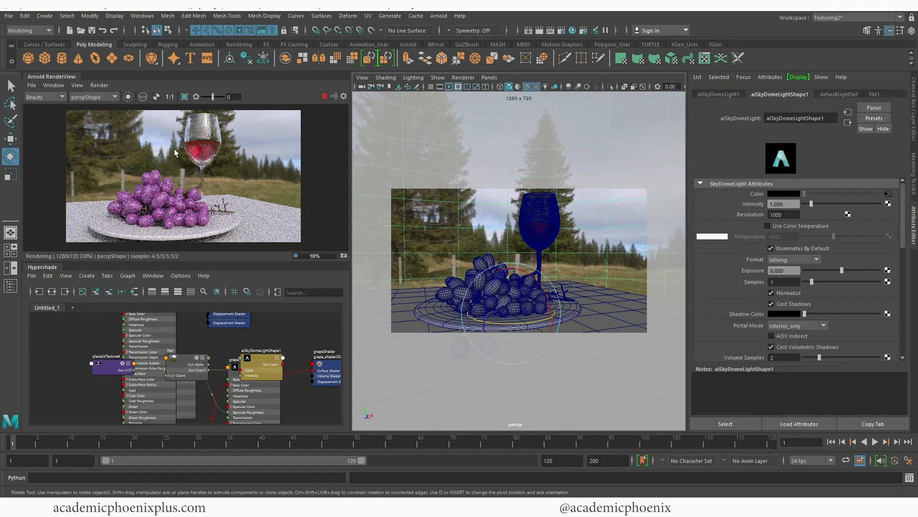
- Undock the Arnold RenderView, examine the render maximized at 1:1, stop it, and minimize the window
{"action": "left_click_drag", "start_coordinate": [72, 78], "coordinate": [439, 230]}
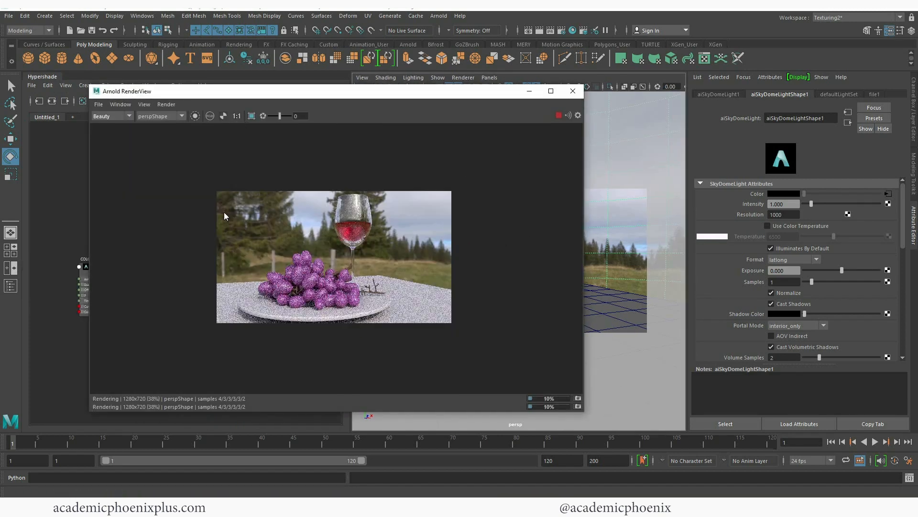
{"action": "left_click", "coordinate": [236, 116]}
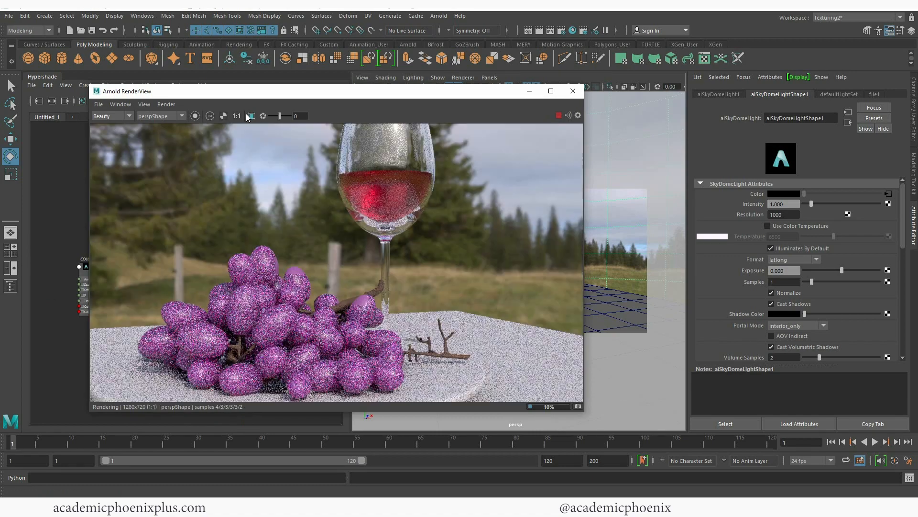
{"action": "left_click", "coordinate": [551, 91]}
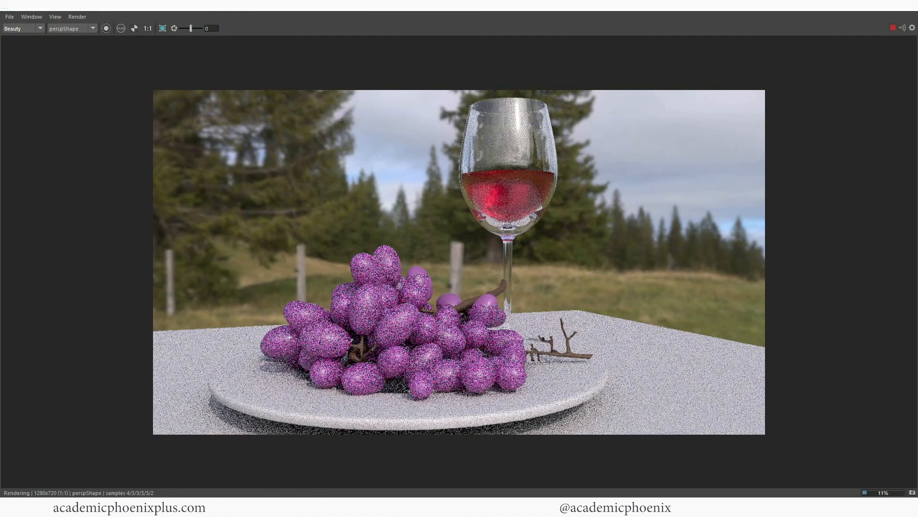
{"action": "left_click", "coordinate": [893, 28]}
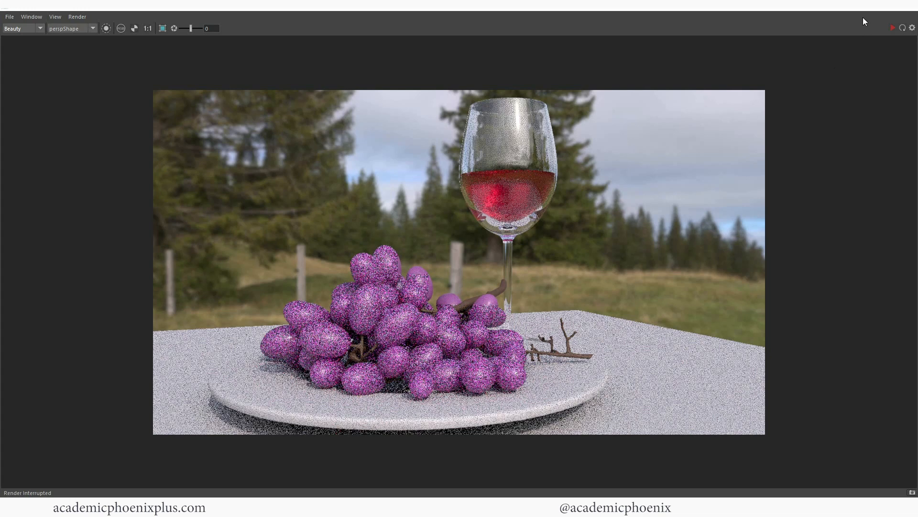
{"action": "left_click", "coordinate": [855, 7]}
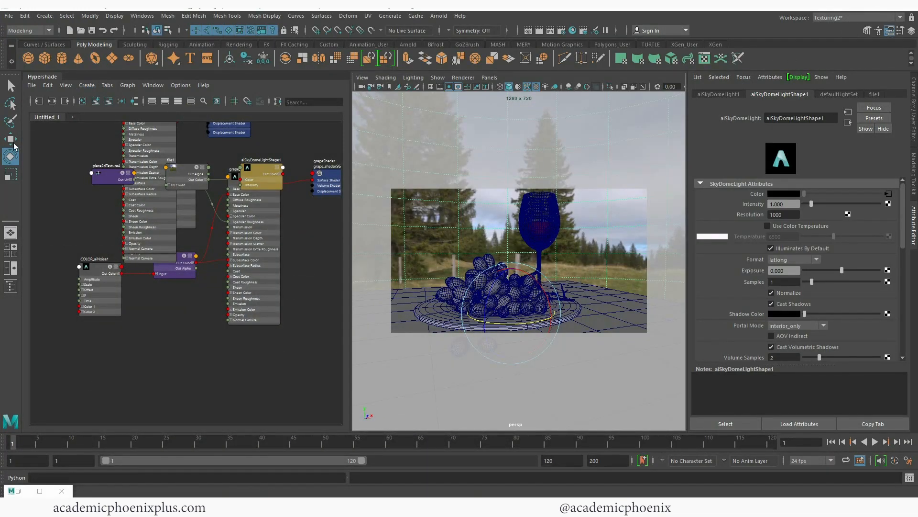
- Select liquid_geo in the Outliner and display the attributes of its wine_shader1 material
{"action": "left_click", "coordinate": [152, 15]}
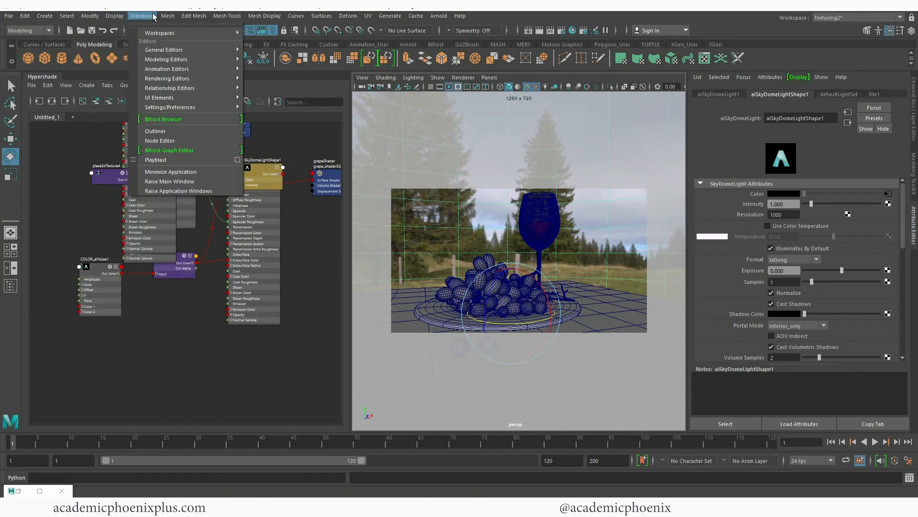
{"action": "left_click", "coordinate": [185, 132]}
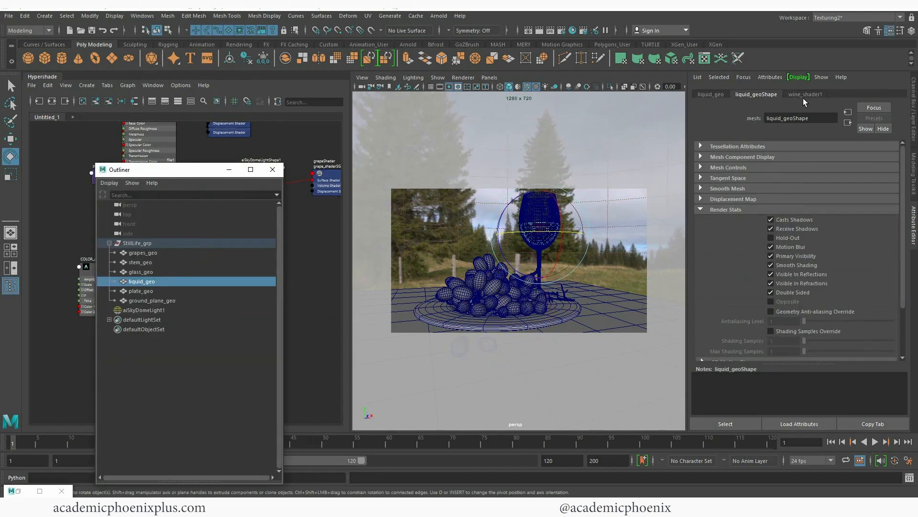
{"action": "left_click", "coordinate": [805, 94]}
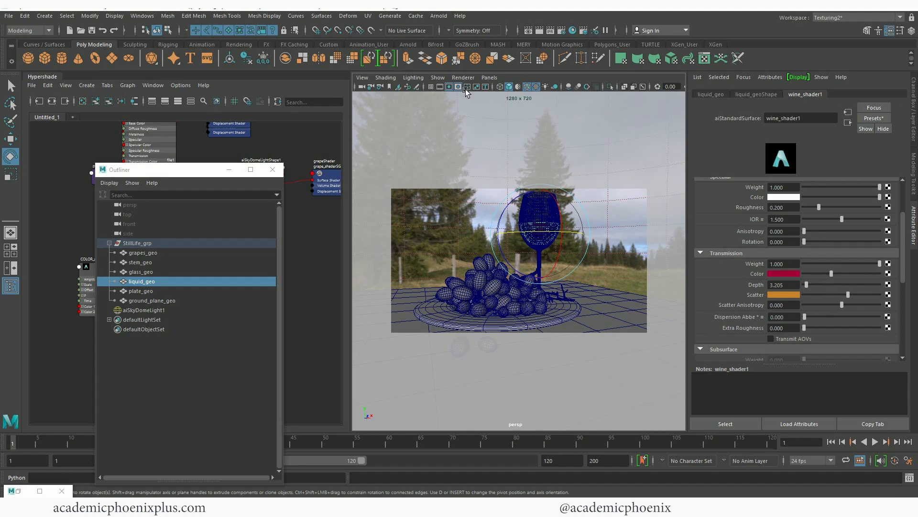
- Start a new Arnold render and limit it to a crop region around the wine in the glass
{"action": "left_click", "coordinate": [443, 16]}
{"action": "left_click", "coordinate": [440, 34]}
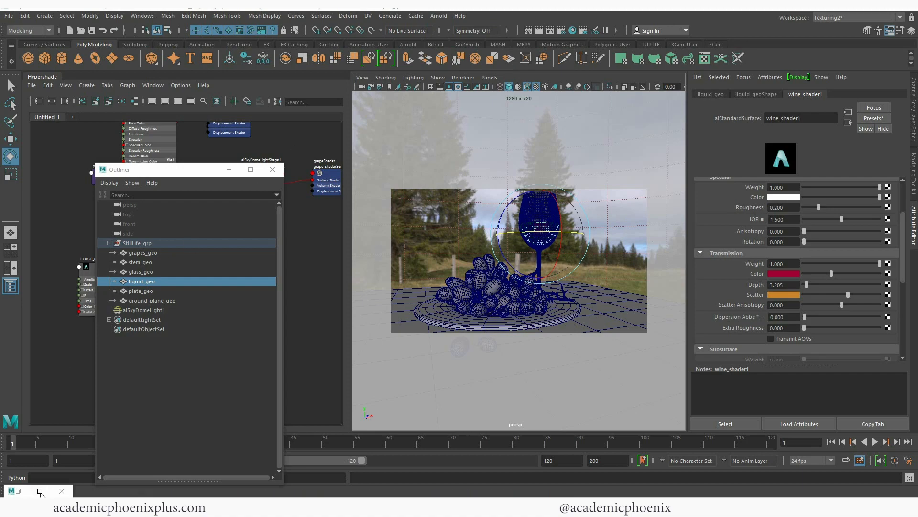
{"action": "left_click", "coordinate": [18, 492]}
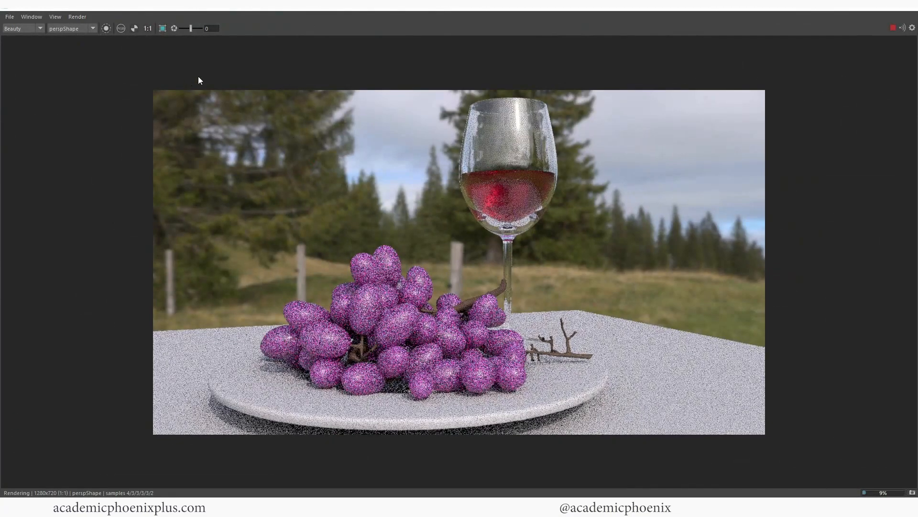
{"action": "left_click", "coordinate": [163, 29]}
{"action": "left_click", "coordinate": [163, 28]}
{"action": "left_click_drag", "start_coordinate": [455, 153], "coordinate": [582, 254]}
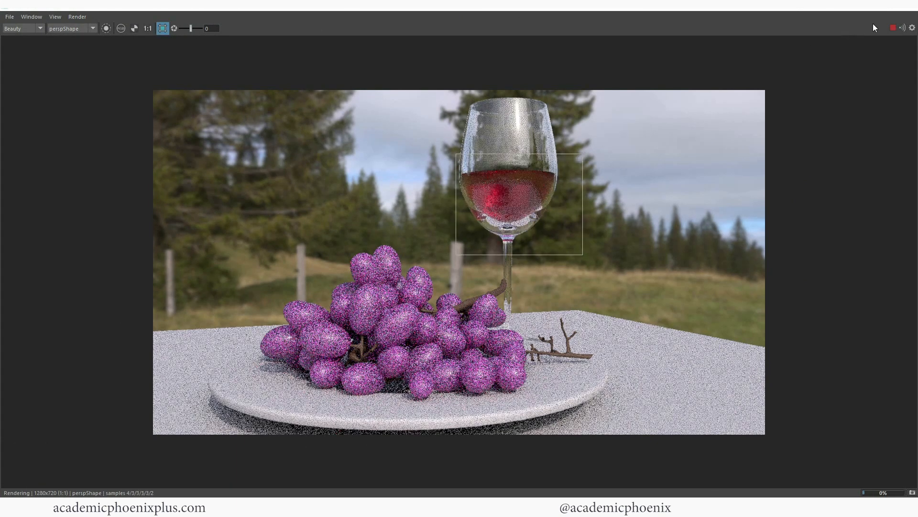
- Shrink the render window and darken wine_shader1's transmission color to a deep burgundy, checking it with region renders
{"action": "left_click_drag", "start_coordinate": [874, 6], "coordinate": [485, 80]}
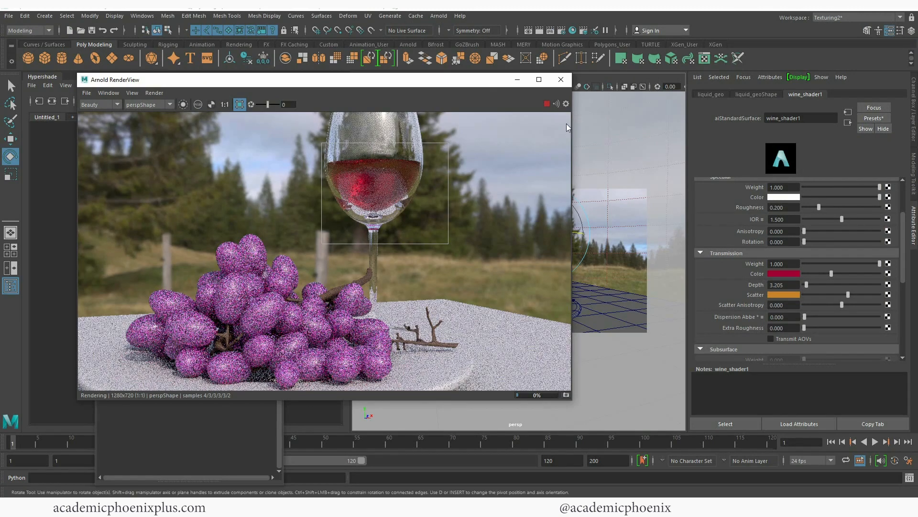
{"action": "left_click", "coordinate": [546, 105]}
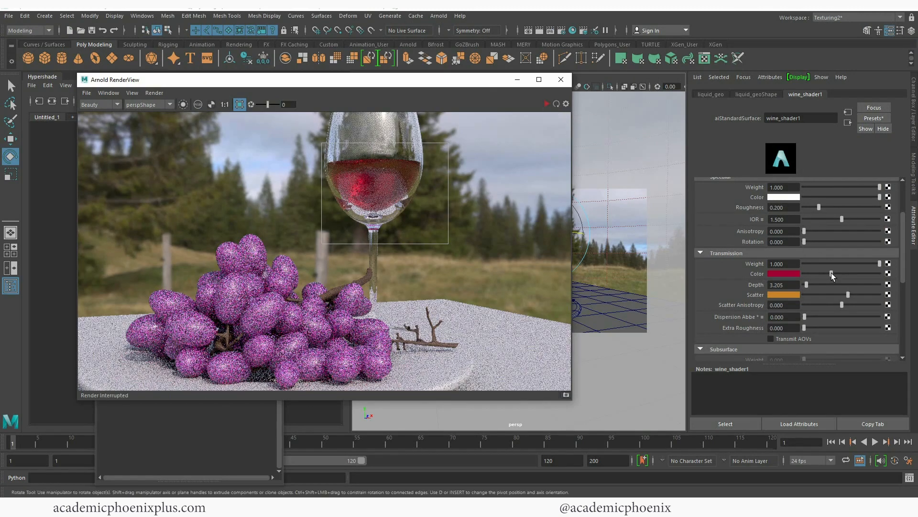
{"action": "left_click_drag", "start_coordinate": [831, 273], "coordinate": [816, 273]}
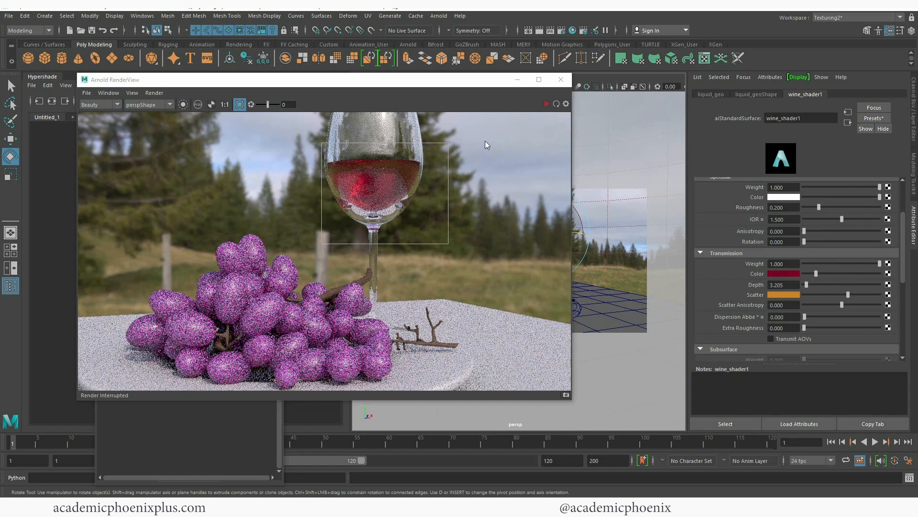
{"action": "left_click", "coordinate": [546, 105]}
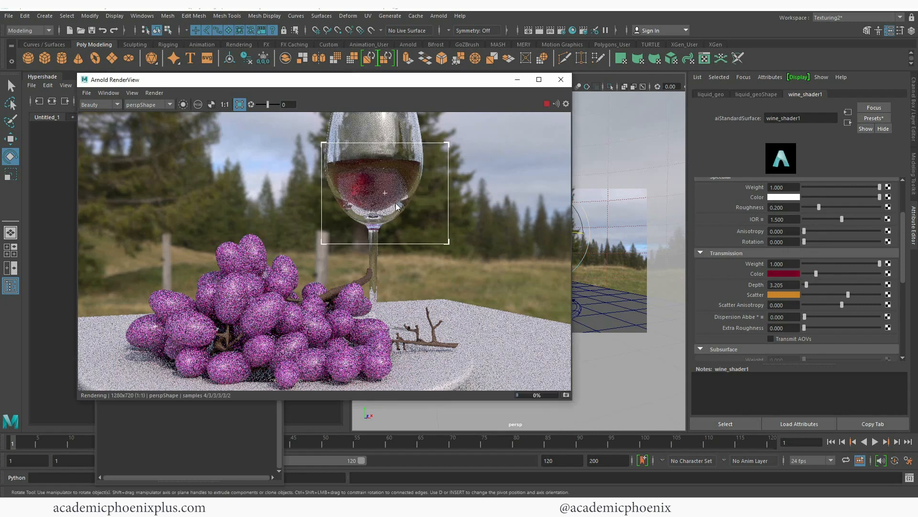
{"action": "left_click", "coordinate": [818, 273]}
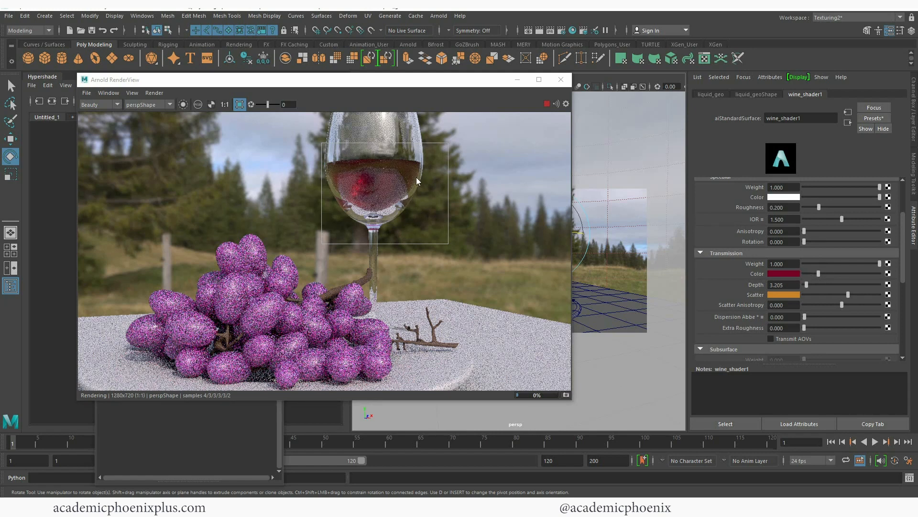
{"action": "left_click", "coordinate": [821, 273]}
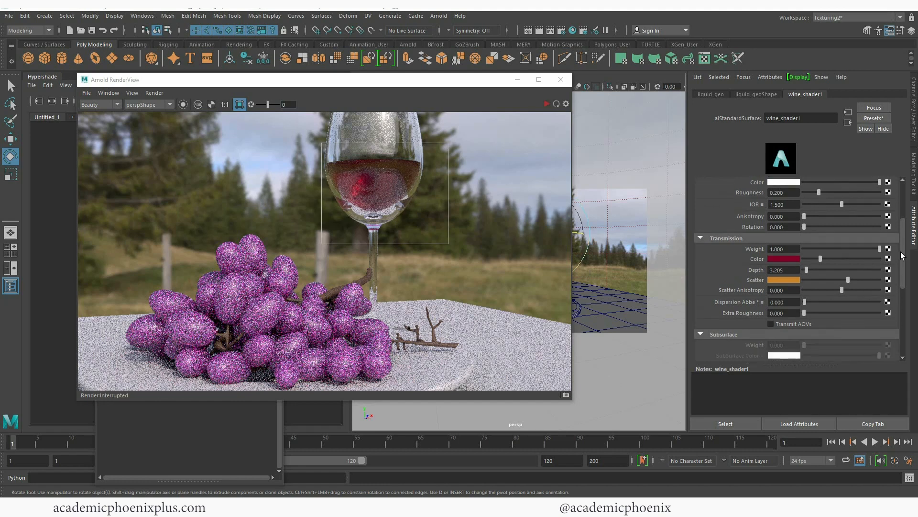
- Set the Arnold render's test resolution to 50% and start a region render displayed at real size
{"action": "left_click_drag", "start_coordinate": [903, 254], "coordinate": [909, 245]}
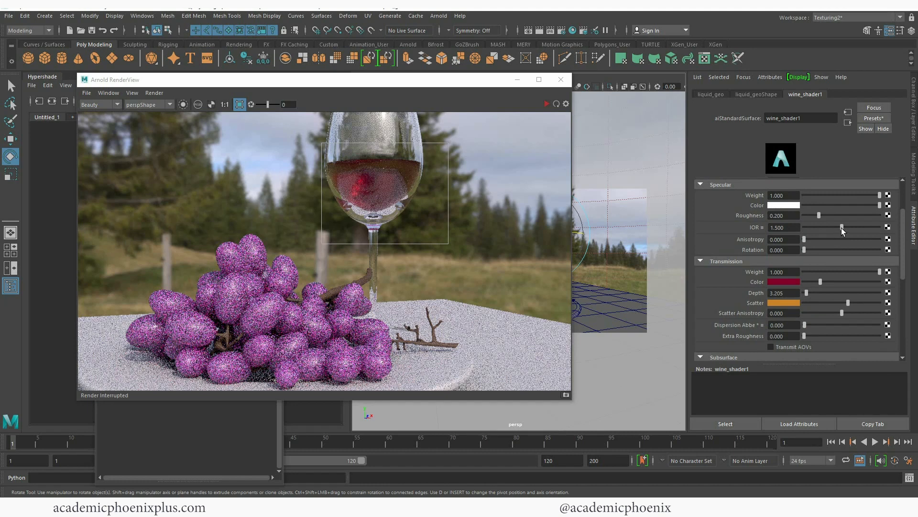
{"action": "left_click", "coordinate": [794, 227]}
{"action": "middle_click_drag", "start_coordinate": [490, 197], "coordinate": [483, 246]}
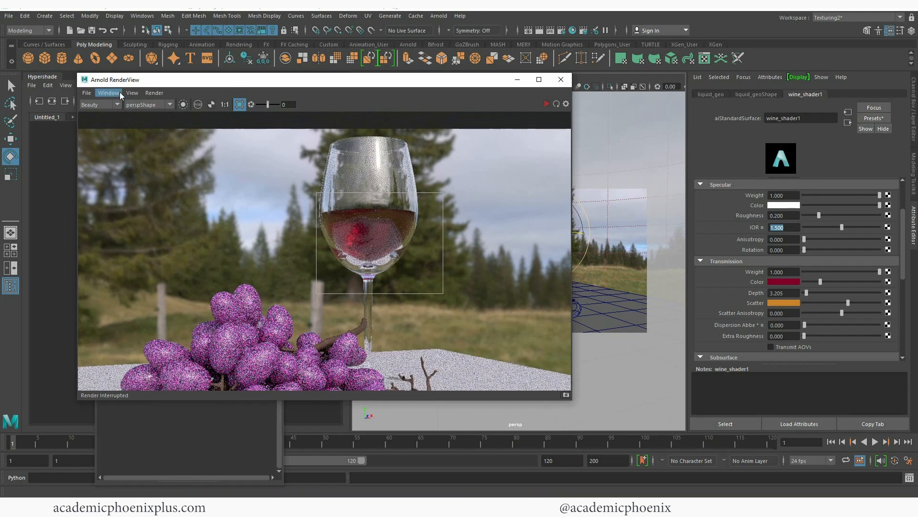
{"action": "left_click", "coordinate": [120, 94]}
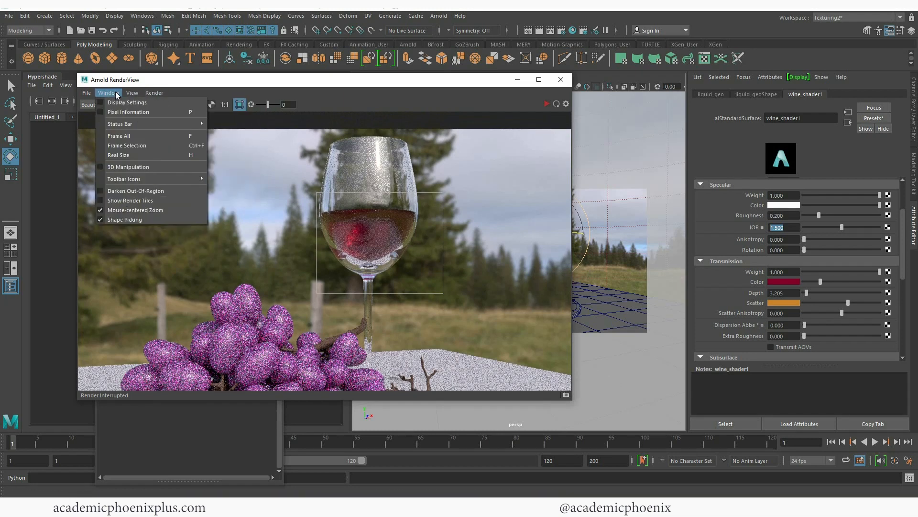
{"action": "mouse_move", "coordinate": [132, 93]}
{"action": "mouse_move", "coordinate": [191, 184]}
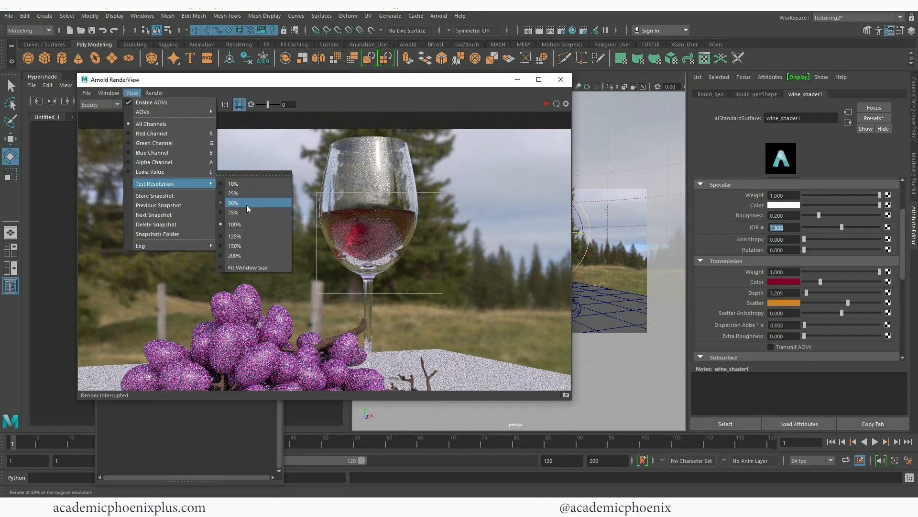
{"action": "left_click", "coordinate": [247, 208]}
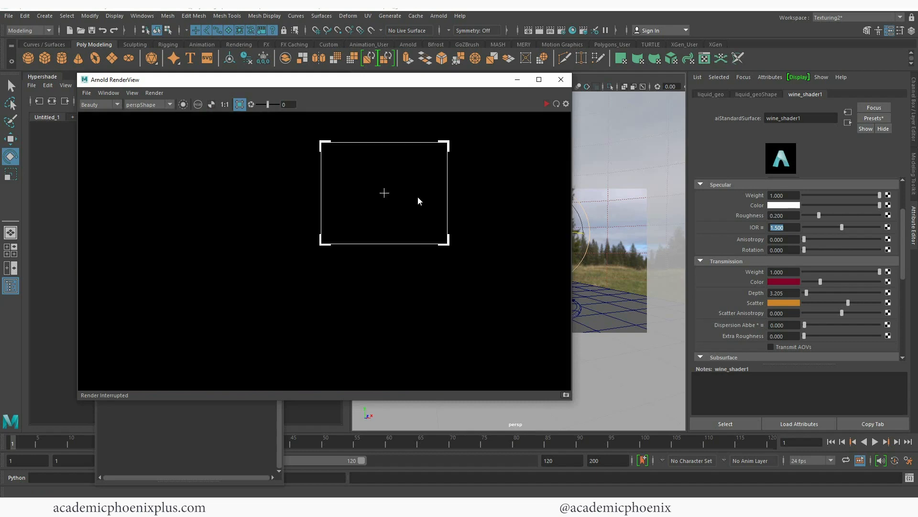
{"action": "left_click", "coordinate": [548, 105]}
{"action": "left_click", "coordinate": [223, 105]}
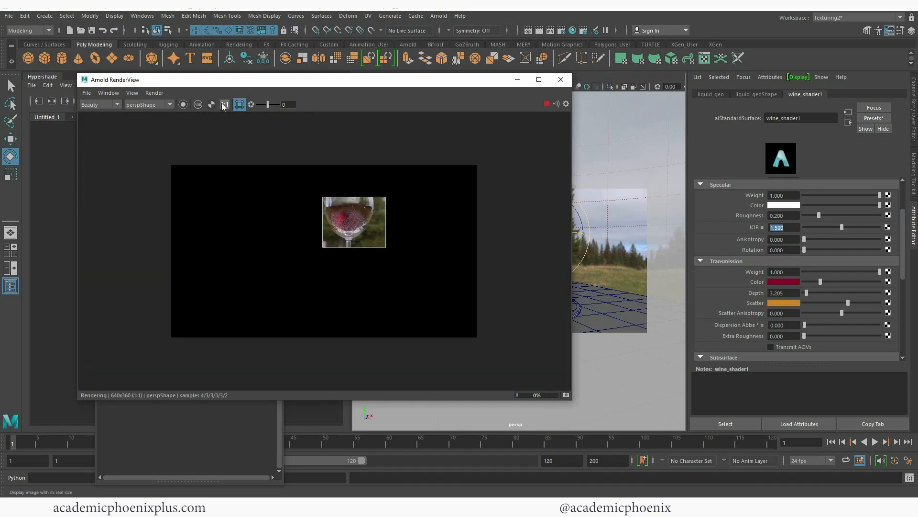
- Replace the crop region with a new one around the wine glass's bowl, render it, and stop the render
{"action": "left_click", "coordinate": [240, 104]}
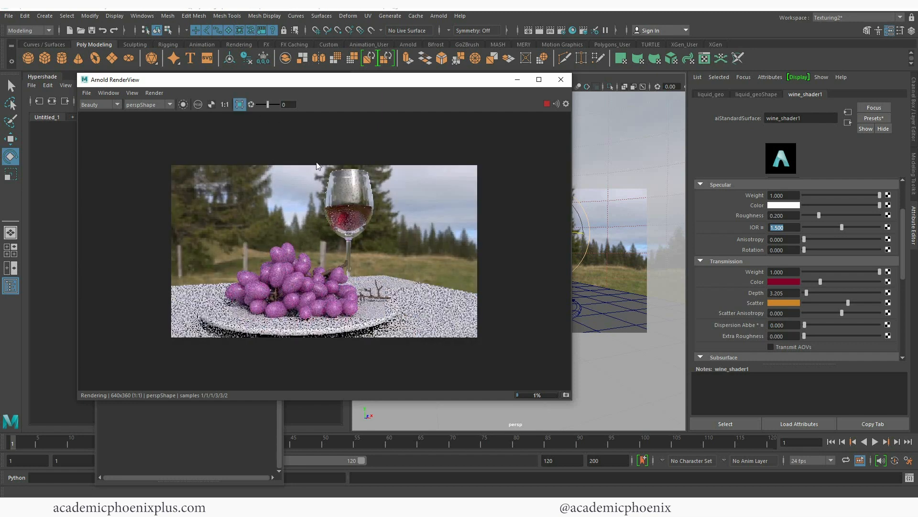
{"action": "mouse_move", "coordinate": [313, 166]}
{"action": "left_mouse_down"}
{"action": "mouse_move", "coordinate": [356, 225]}
{"action": "mouse_move", "coordinate": [385, 241]}
{"action": "left_mouse_up"}
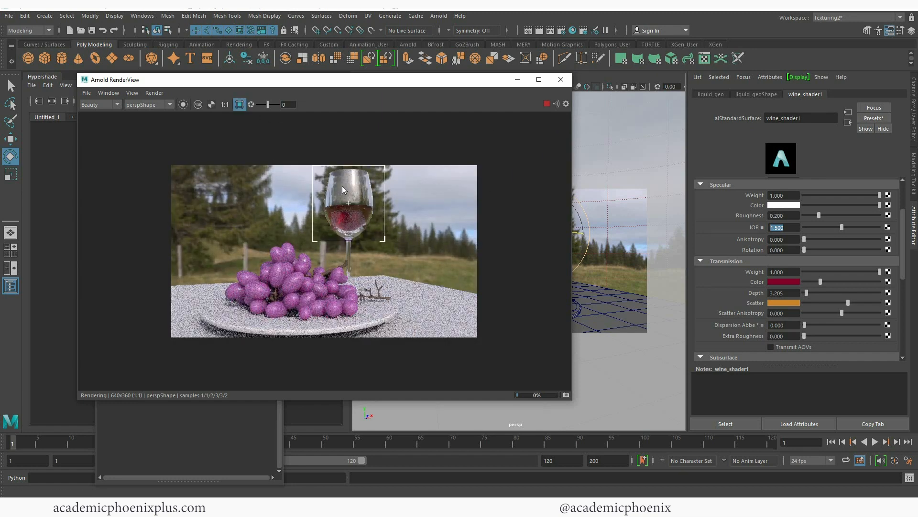
{"action": "scroll", "coordinate": [342, 190], "scroll_direction": "up", "scroll_amount": 6}
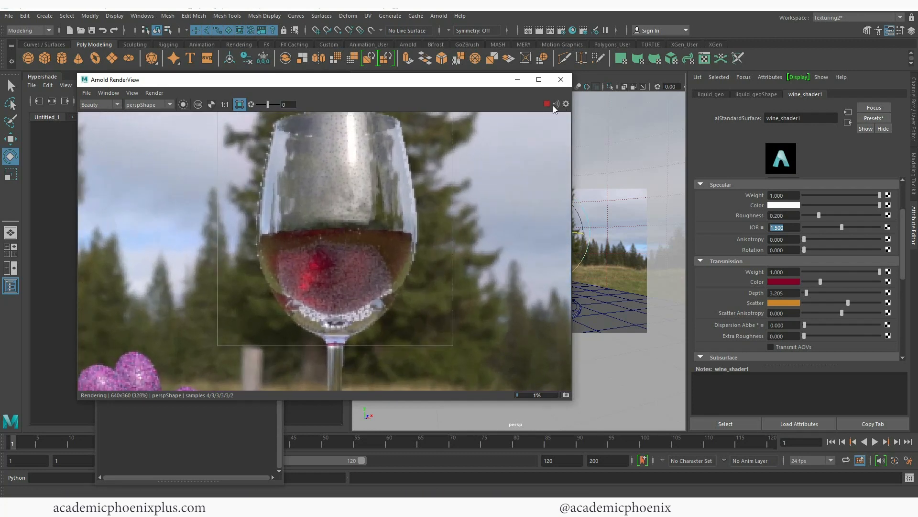
{"action": "left_click", "coordinate": [553, 105]}
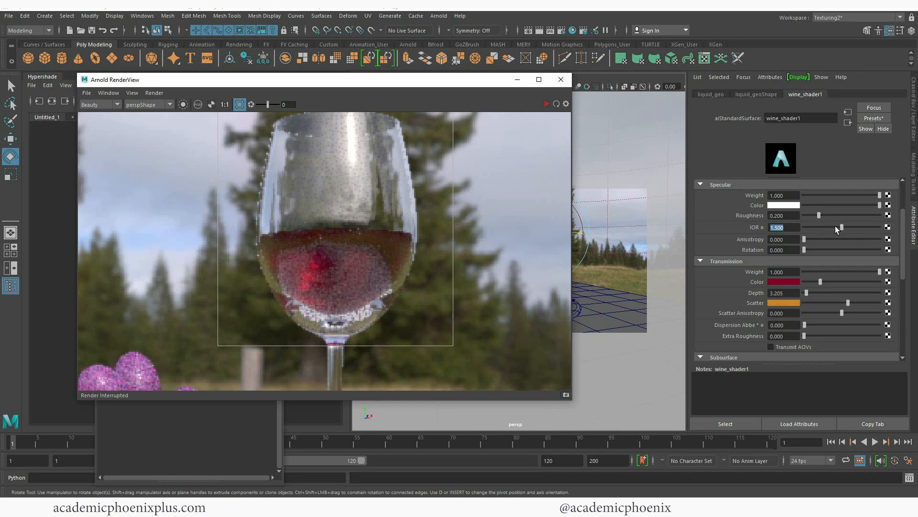
- Compare wine_shader1's specular IOR at 1.000 and 1.5 in region renders, ending on 1.5
{"action": "left_click_drag", "start_coordinate": [836, 227], "coordinate": [835, 230]}
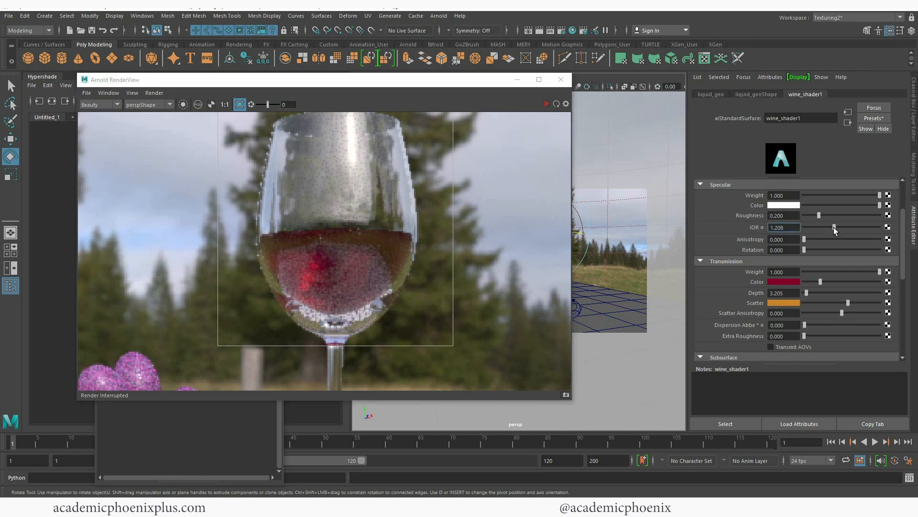
{"action": "left_click", "coordinate": [546, 104]}
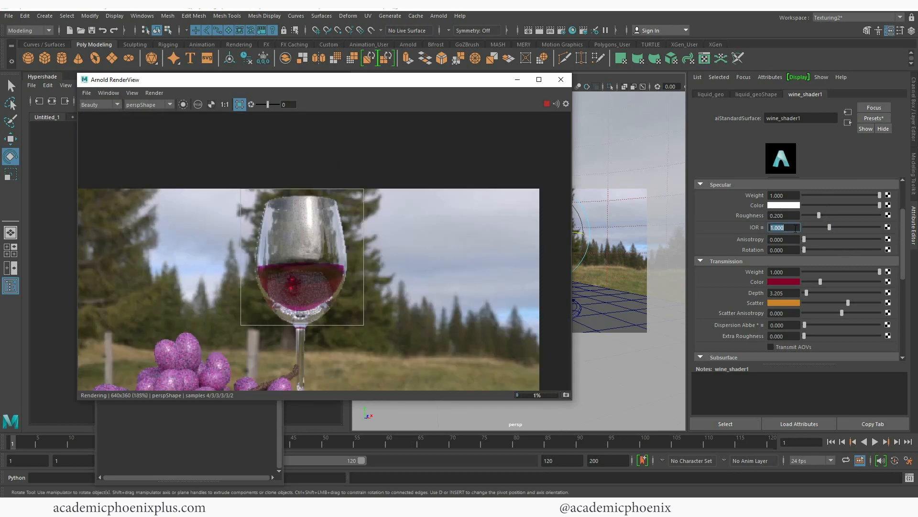
{"action": "left_click_drag", "start_coordinate": [792, 228], "coordinate": [750, 219]}
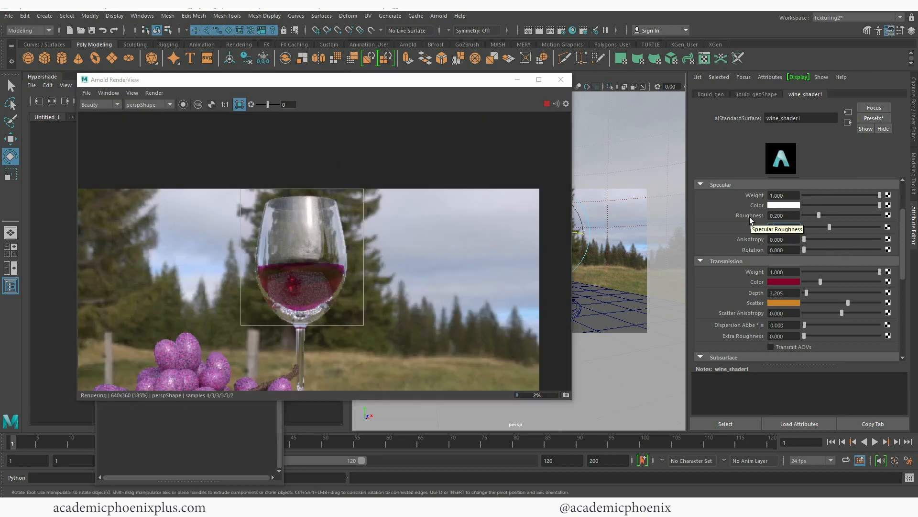
{"action": "type", "text": "1.5"}
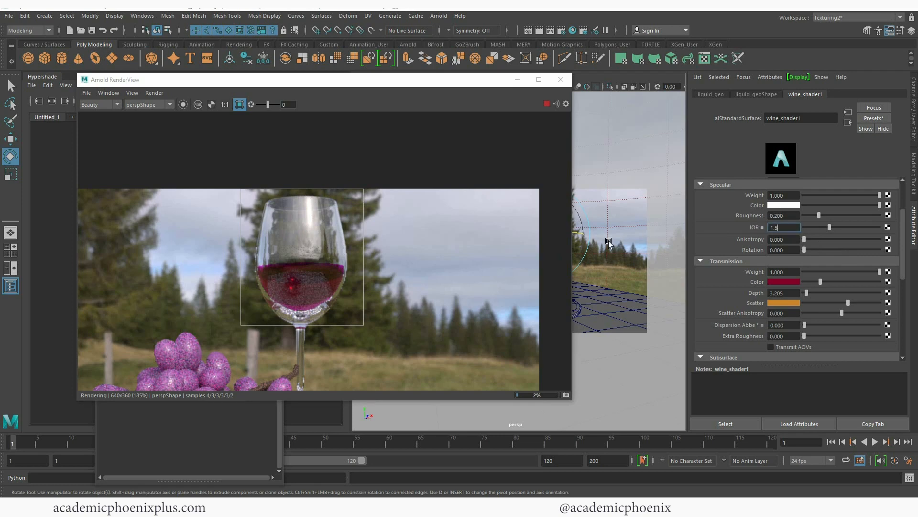
{"action": "key", "text": "Return"}
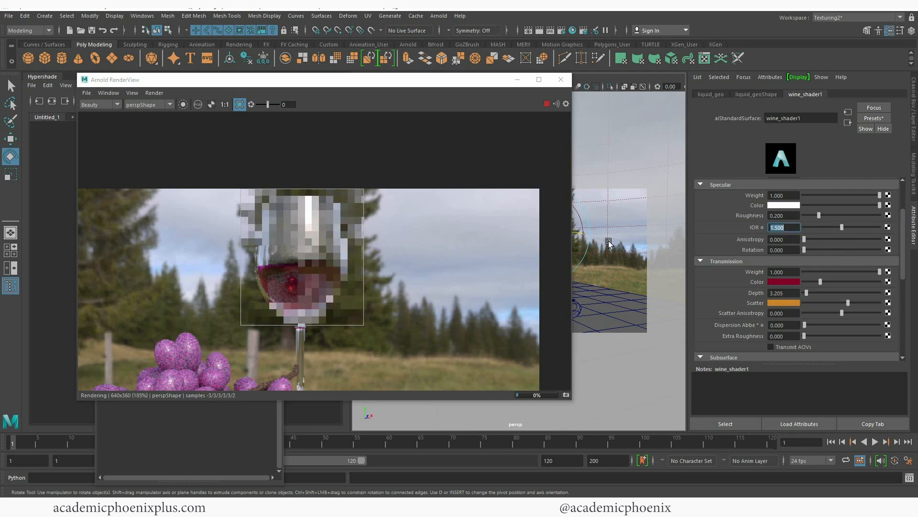
{"action": "left_click", "coordinate": [547, 103]}
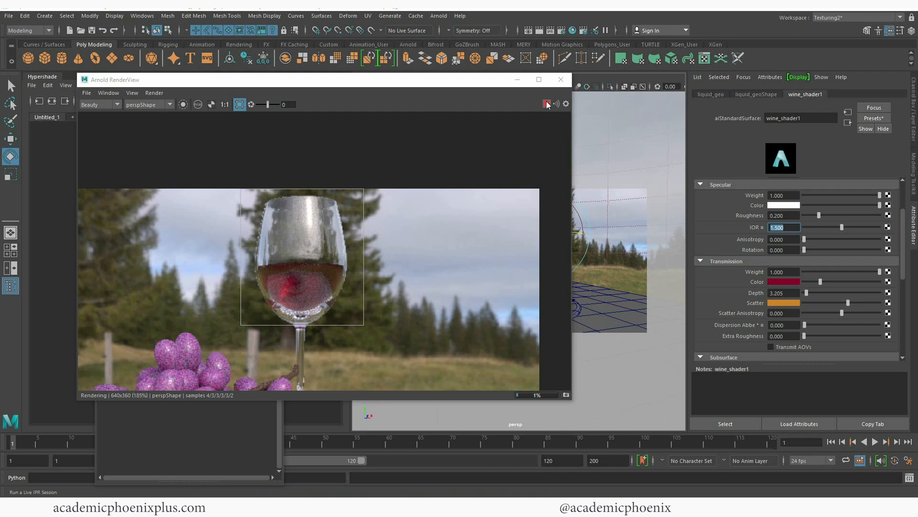
- Set glass_shader1's specular IOR to 1.1 and roughness to 0.090, checking the glass with a region render
{"action": "left_click_drag", "start_coordinate": [489, 85], "coordinate": [502, 103]}
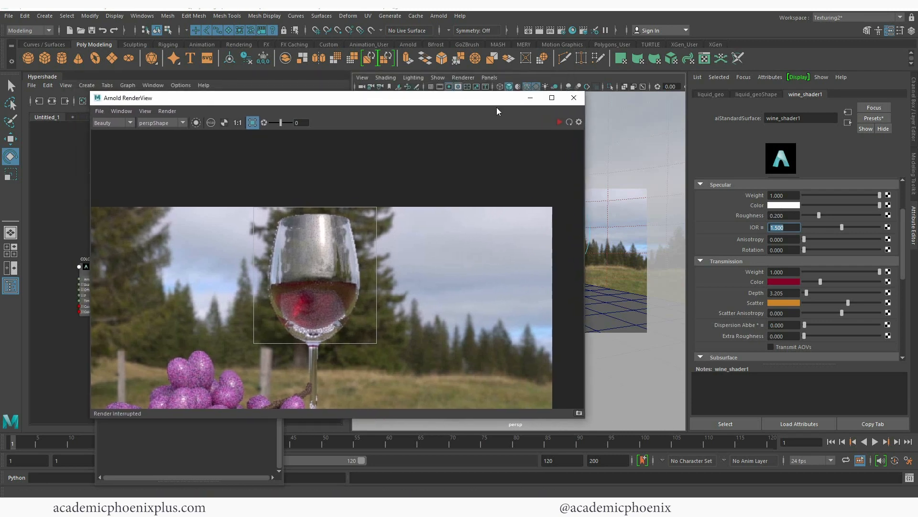
{"action": "left_click", "coordinate": [304, 234]}
{"action": "left_click", "coordinate": [764, 95]}
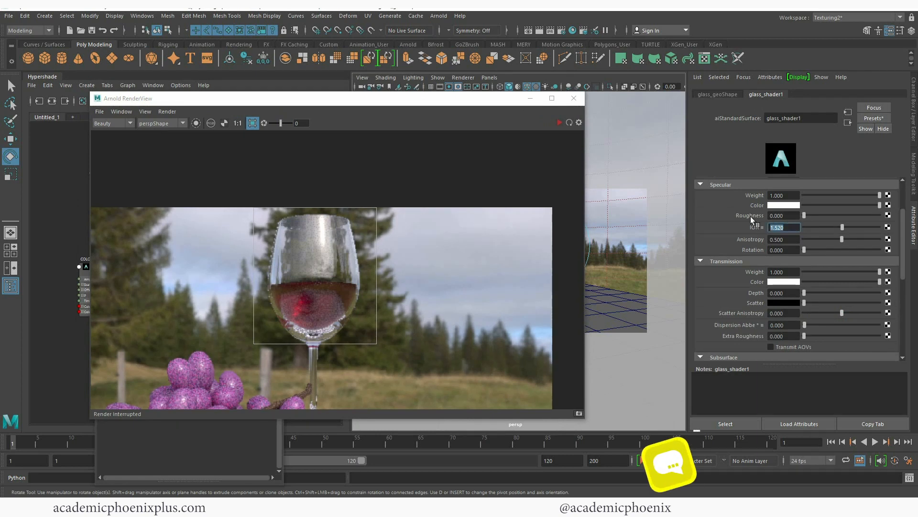
{"action": "type", "text": "1.1"}
{"action": "key", "text": "Return"}
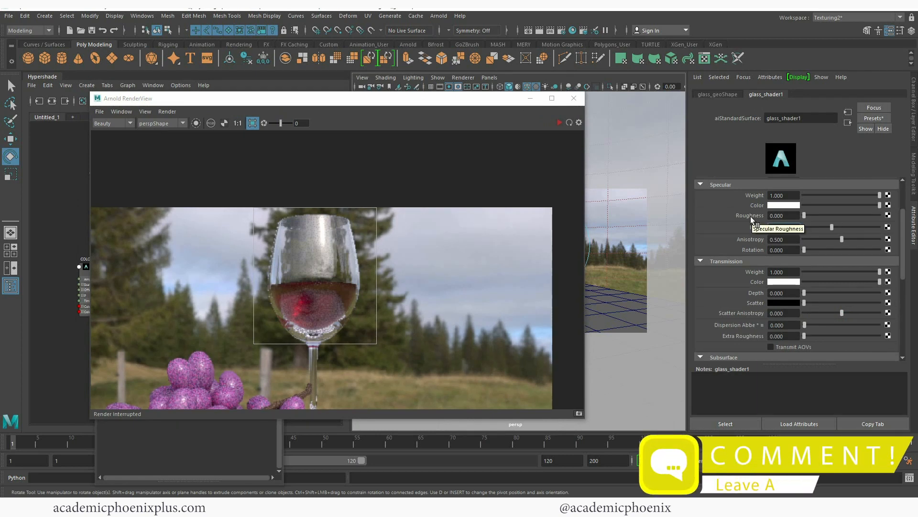
{"action": "left_click", "coordinate": [560, 123]}
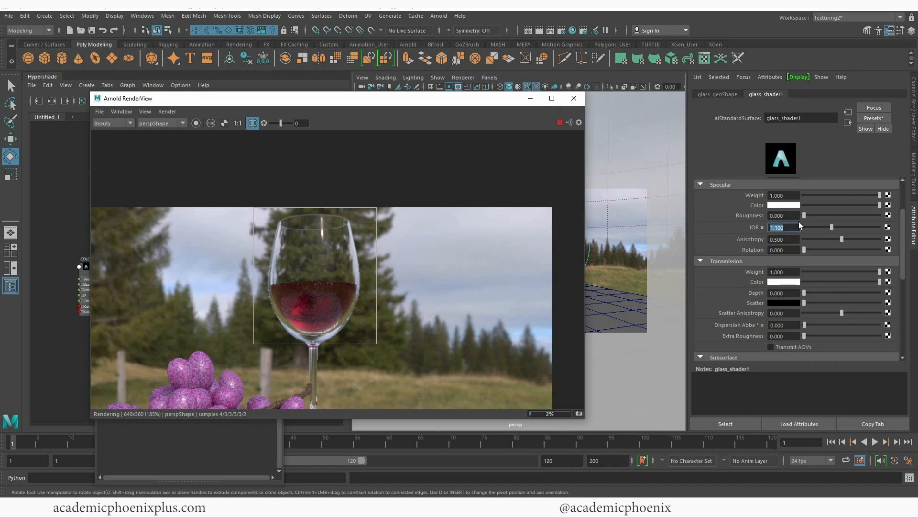
{"action": "left_click", "coordinate": [810, 215]}
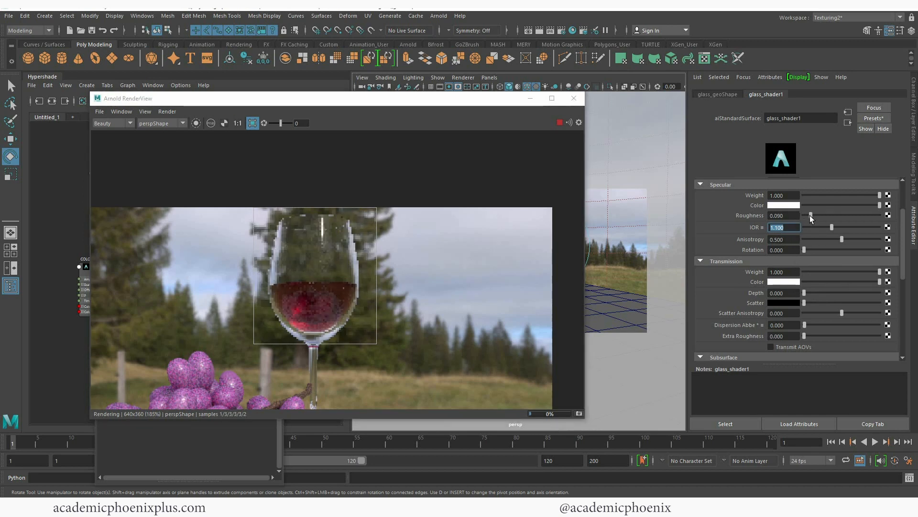
{"action": "left_click", "coordinate": [560, 122]}
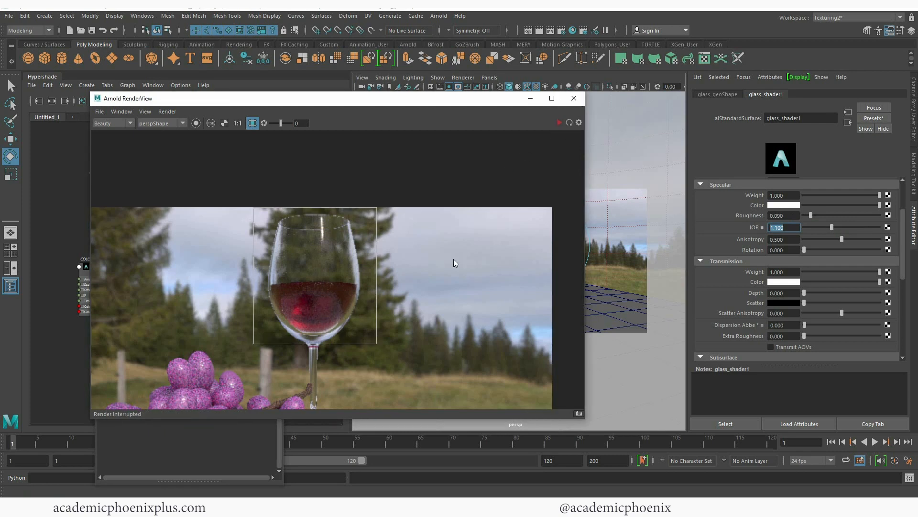
- Minimize the render window and move glass_geo sideways, clear of the wine liquid, in the viewport
{"action": "left_click", "coordinate": [530, 98]}
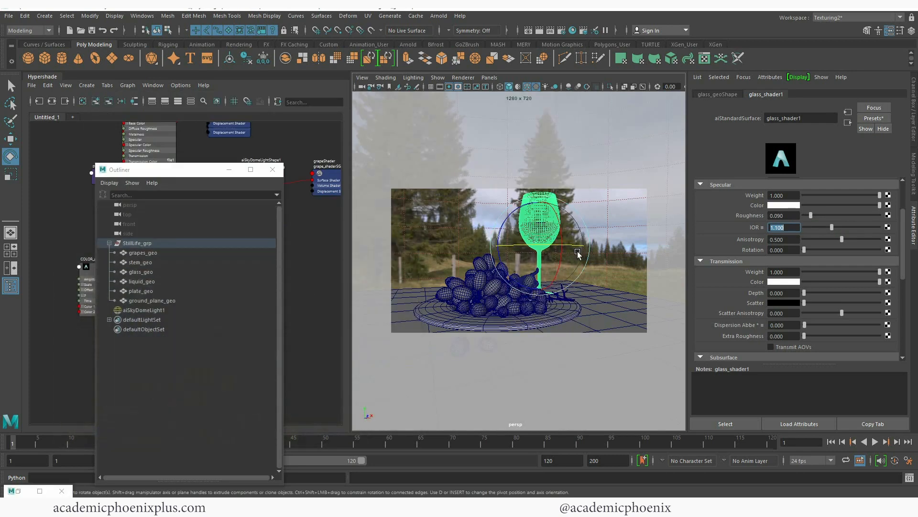
{"action": "left_click", "coordinate": [594, 206]}
{"action": "left_click", "coordinate": [552, 201]}
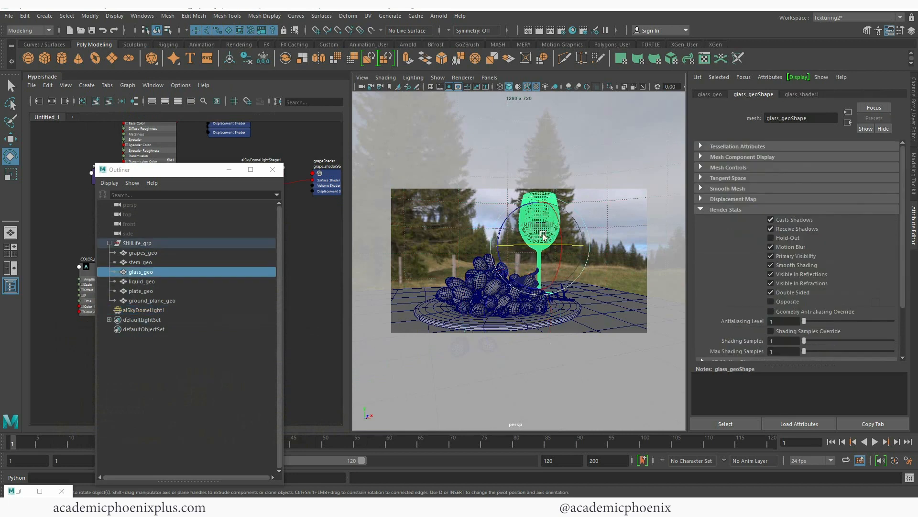
{"action": "key", "text": "w"}
{"action": "left_click_drag", "start_coordinate": [577, 247], "coordinate": [612, 247]}
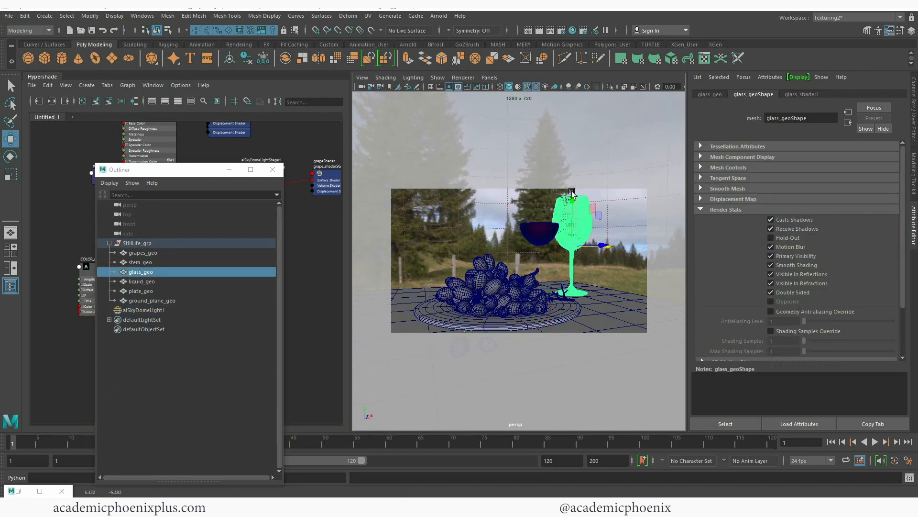
- Render the full frame with the glass and wine separated, stop the render, and minimize its window
{"action": "left_click", "coordinate": [439, 16]}
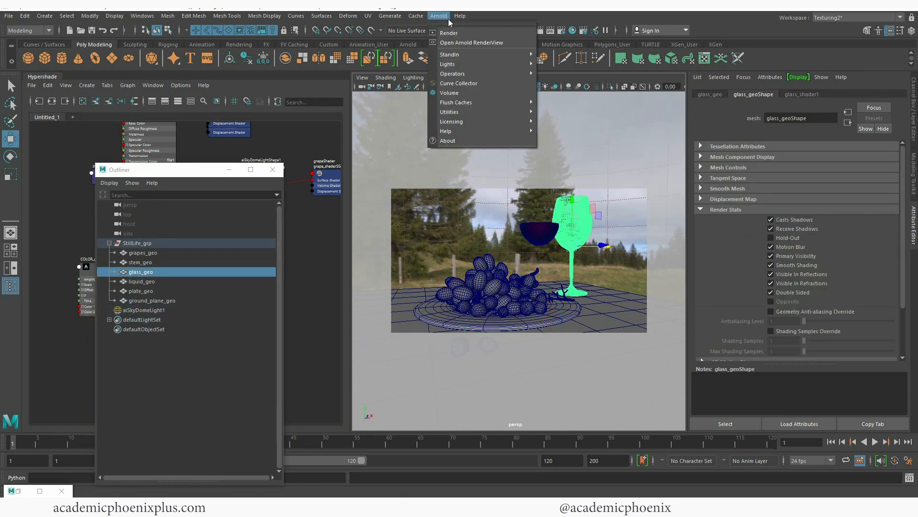
{"action": "left_click", "coordinate": [19, 492]}
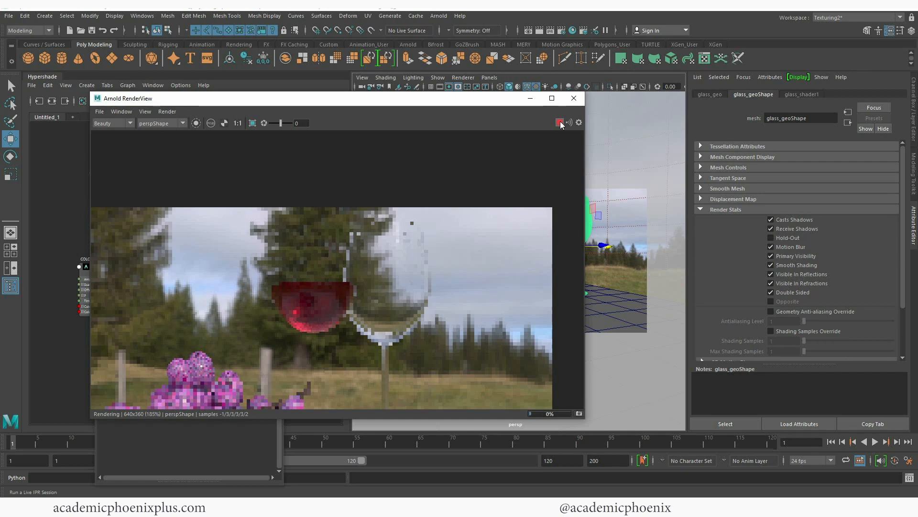
{"action": "left_click", "coordinate": [560, 123]}
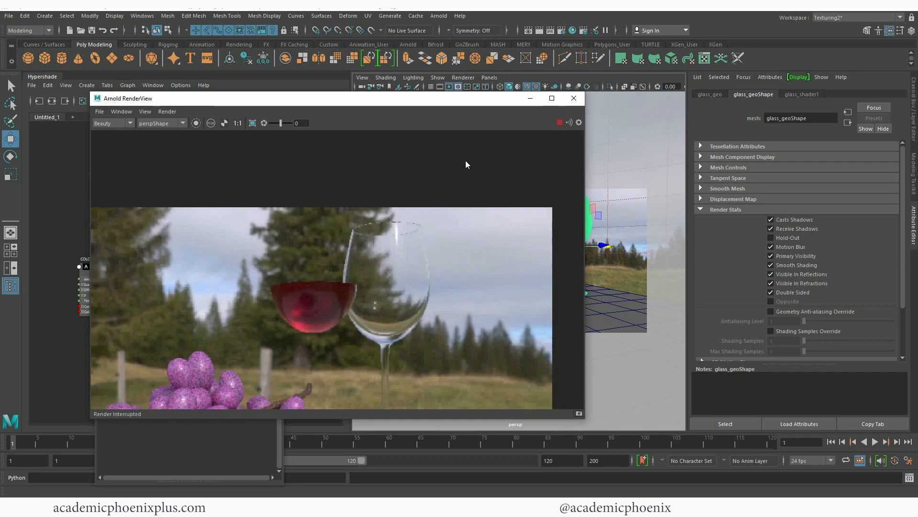
{"action": "left_click", "coordinate": [531, 98]}
- Set wine_shader1's specular IOR to 1.4 and roughness to 0.3, and check the liquid in a new render
{"action": "left_click", "coordinate": [535, 233]}
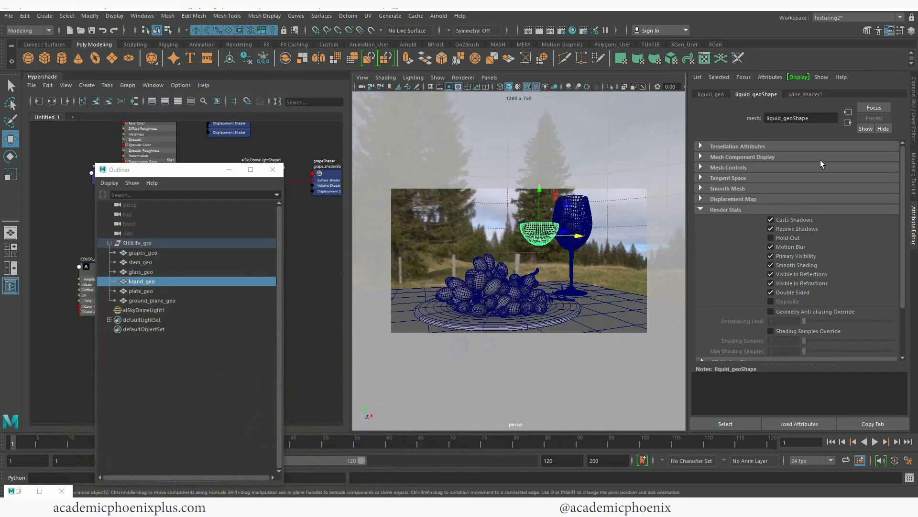
{"action": "left_click", "coordinate": [806, 94]}
{"action": "left_click_drag", "start_coordinate": [788, 229], "coordinate": [764, 227]}
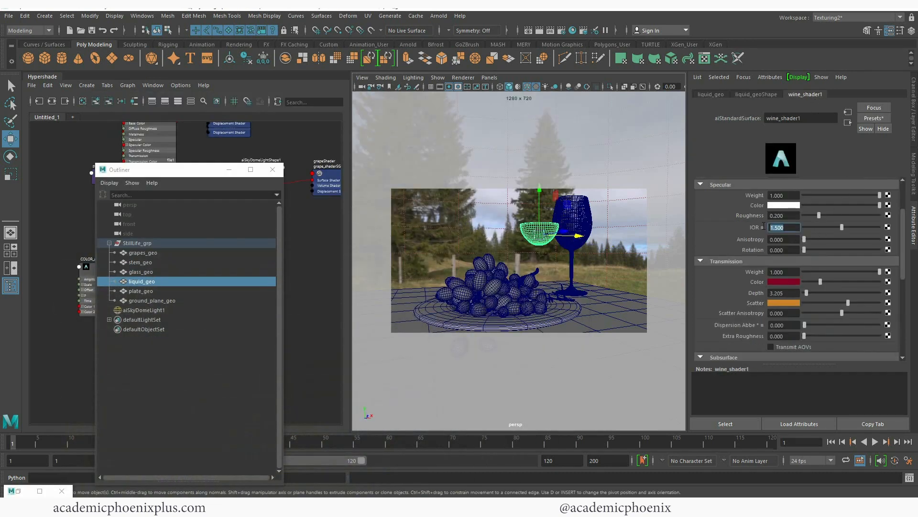
{"action": "type", "text": "1.4"}
{"action": "key", "text": "Return"}
{"action": "left_click_drag", "start_coordinate": [796, 215], "coordinate": [730, 210]}
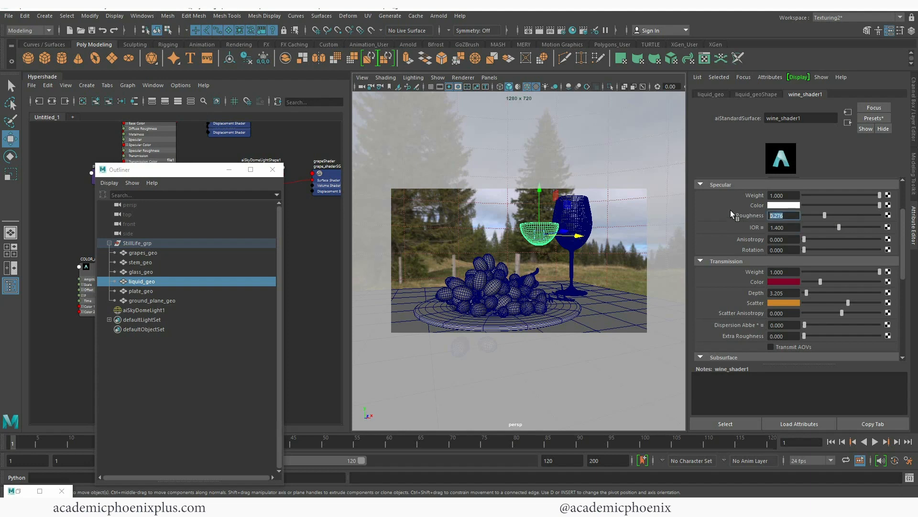
{"action": "type", "text": ".3"}
{"action": "key", "text": "Return"}
{"action": "left_click", "coordinate": [19, 492]}
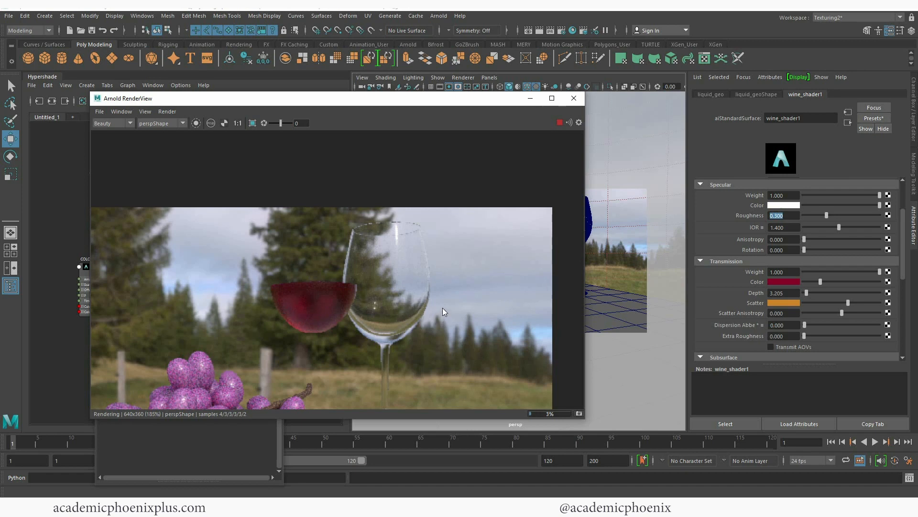
- Tint wine_shader1's specular color a pale, desaturated red starting from the recent dark red swatch, check it in the live render and stop rendering
{"action": "left_click", "coordinate": [790, 205]}
{"action": "left_click", "coordinate": [751, 197]}
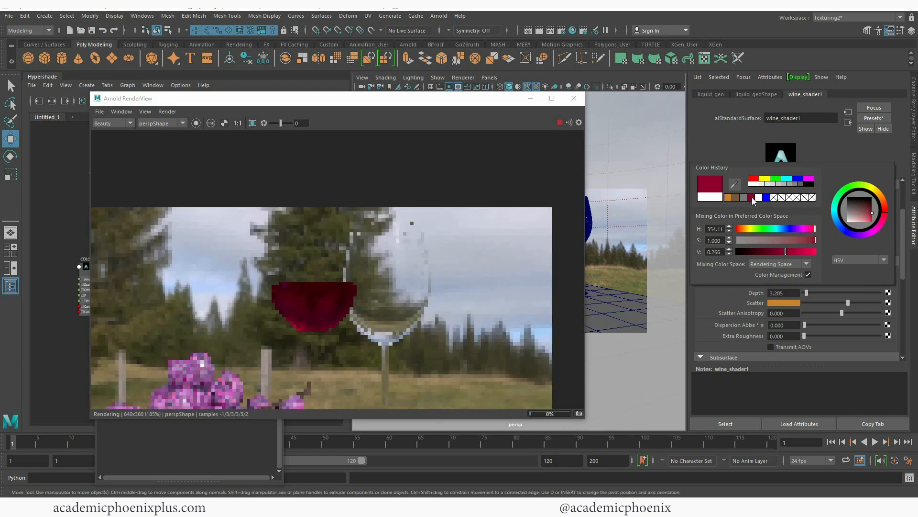
{"action": "left_click", "coordinate": [759, 251]}
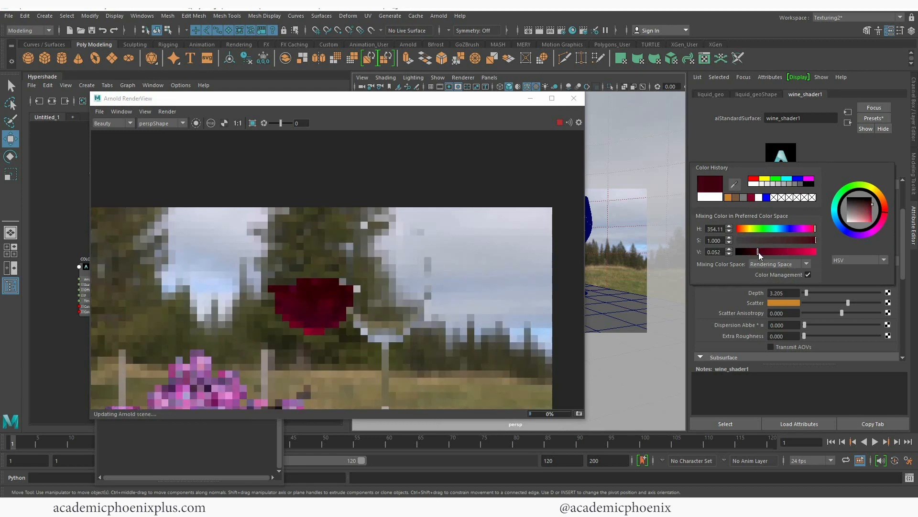
{"action": "left_click", "coordinate": [810, 240]}
{"action": "left_click", "coordinate": [793, 239]}
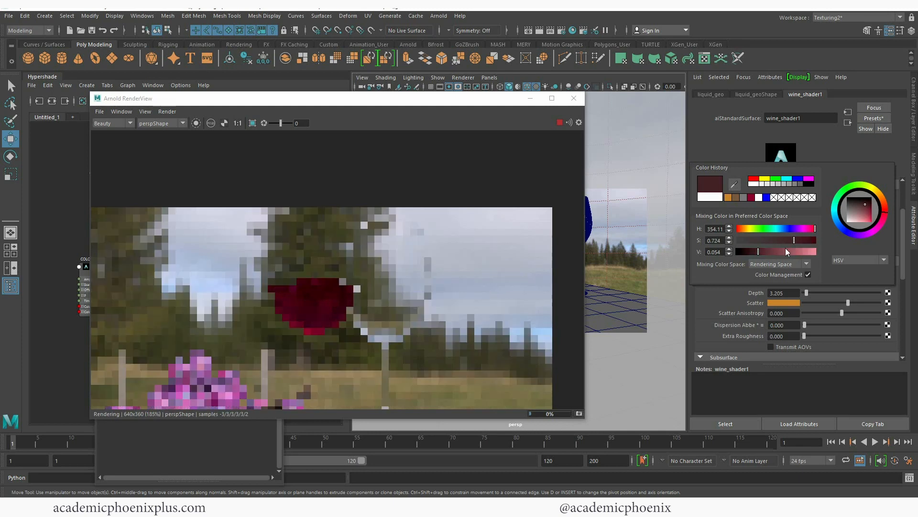
{"action": "left_click", "coordinate": [774, 251]}
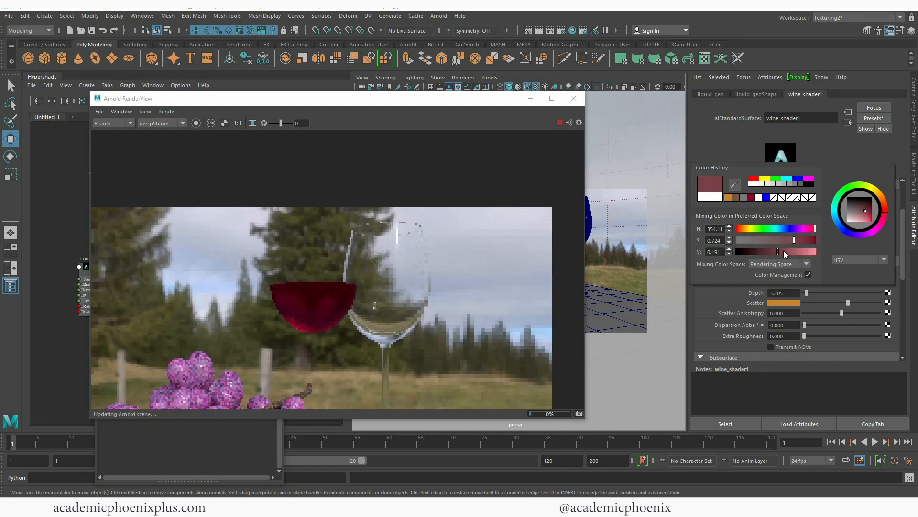
{"action": "left_click_drag", "start_coordinate": [784, 251], "coordinate": [739, 239]}
{"action": "left_click", "coordinate": [806, 240]}
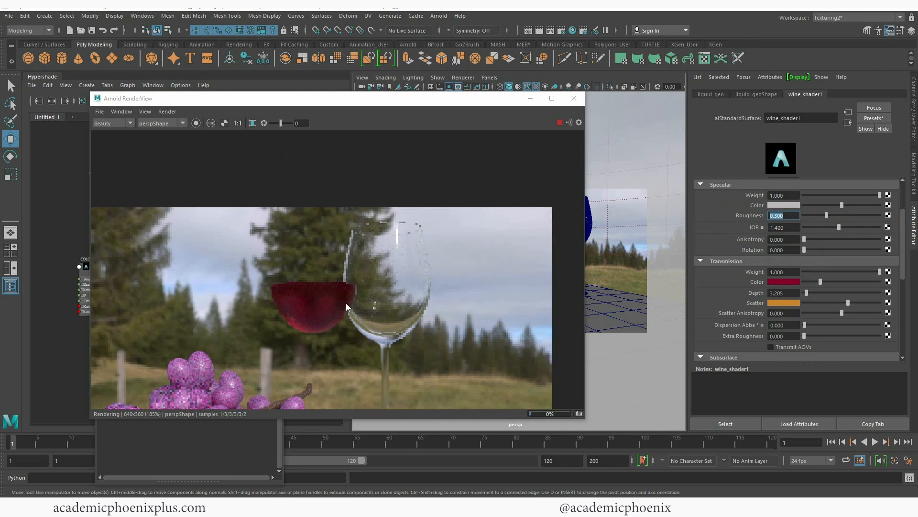
{"action": "left_click", "coordinate": [560, 123]}
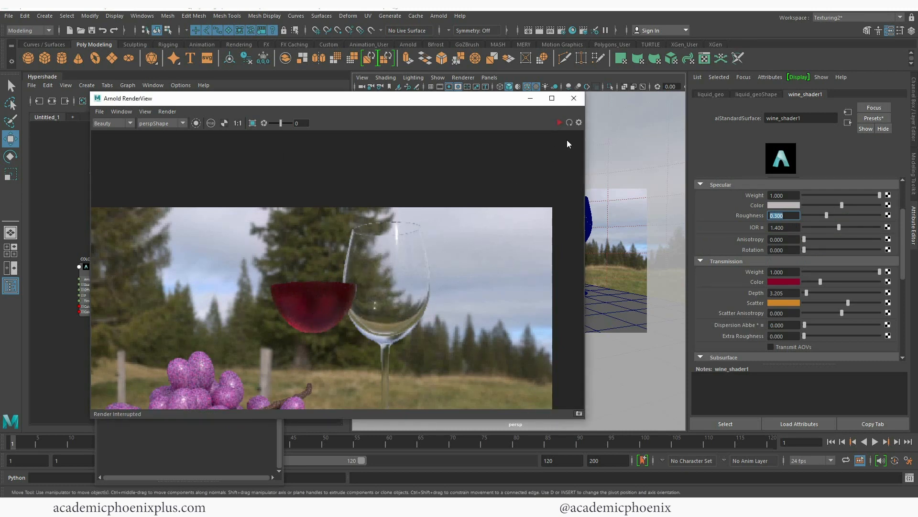
- Set glass_geo's Translate X to 0 and test-render the full frame at 1:1 with the glass back around the wine
{"action": "left_click", "coordinate": [530, 98]}
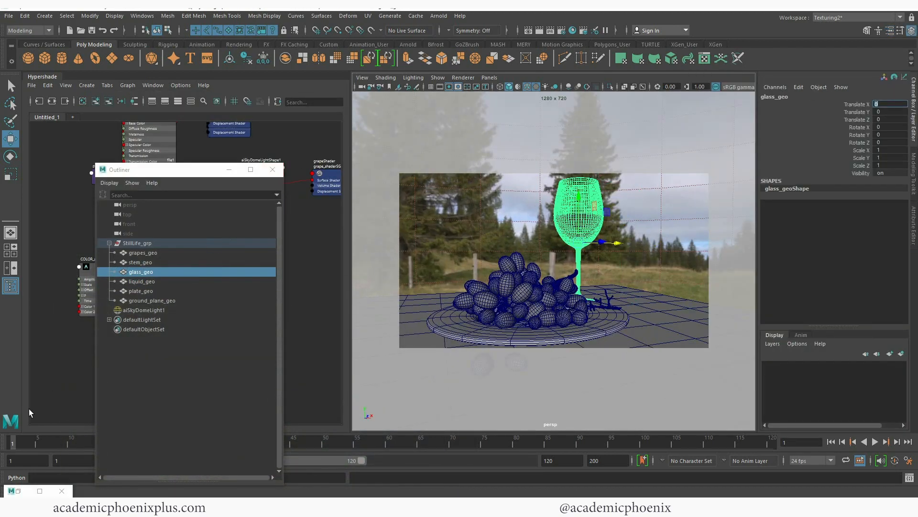
{"action": "left_click", "coordinate": [17, 492]}
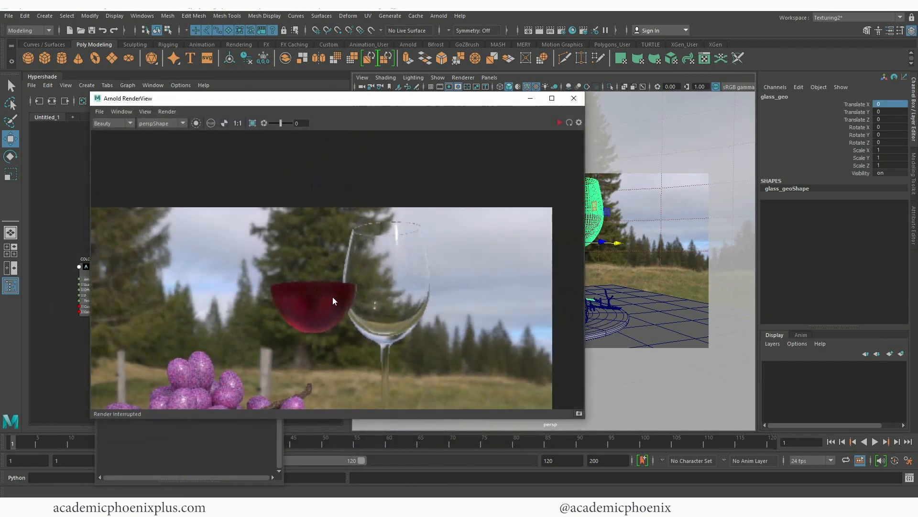
{"action": "middle_click_drag", "start_coordinate": [332, 296], "coordinate": [370, 212]}
{"action": "scroll", "coordinate": [366, 214], "scroll_direction": "down", "scroll_amount": 2}
{"action": "middle_click_drag", "start_coordinate": [320, 224], "coordinate": [309, 212]}
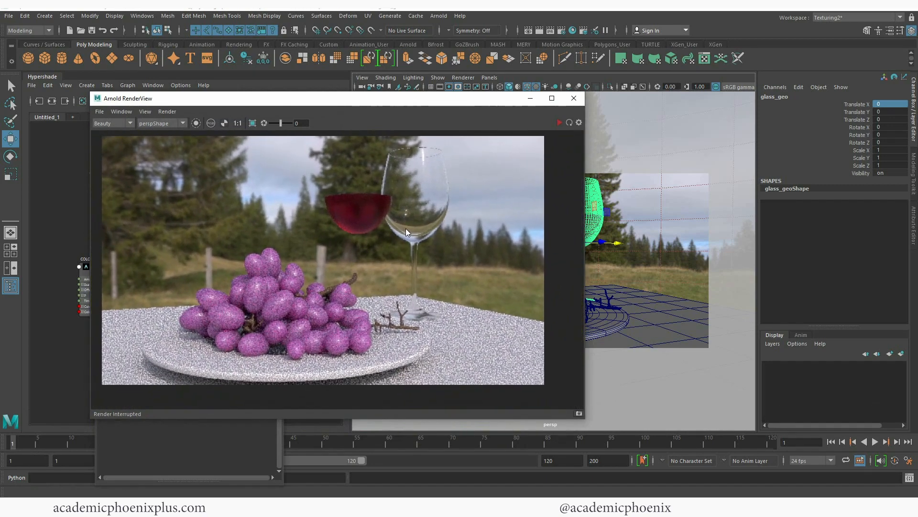
{"action": "scroll", "coordinate": [406, 228], "scroll_direction": "down", "scroll_amount": 1}
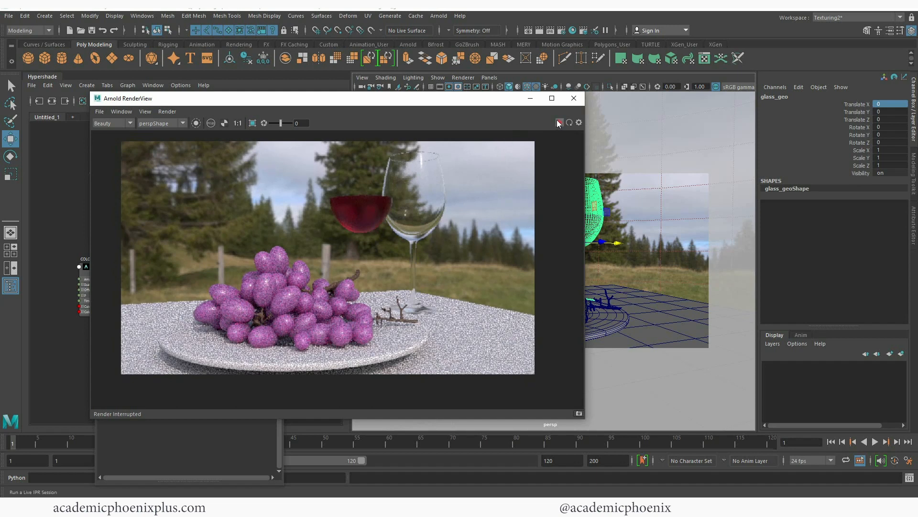
{"action": "left_click", "coordinate": [238, 124]}
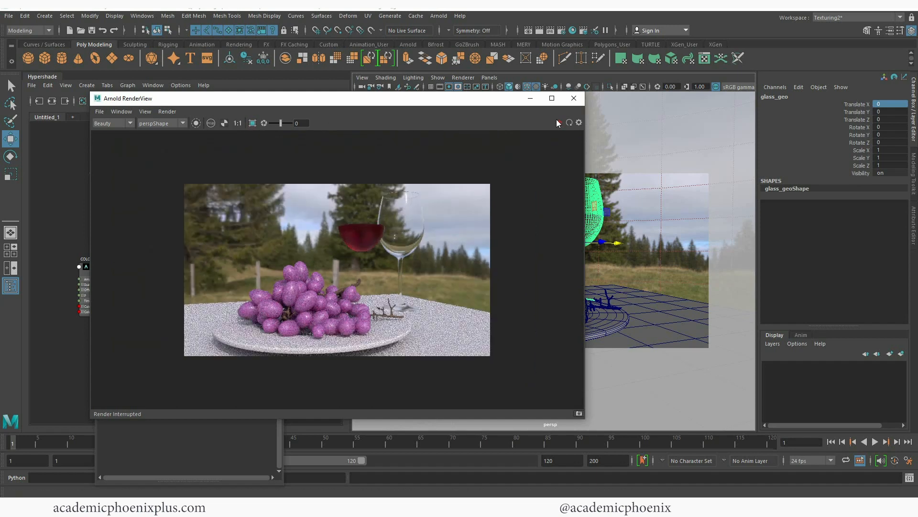
{"action": "left_click", "coordinate": [565, 123]}
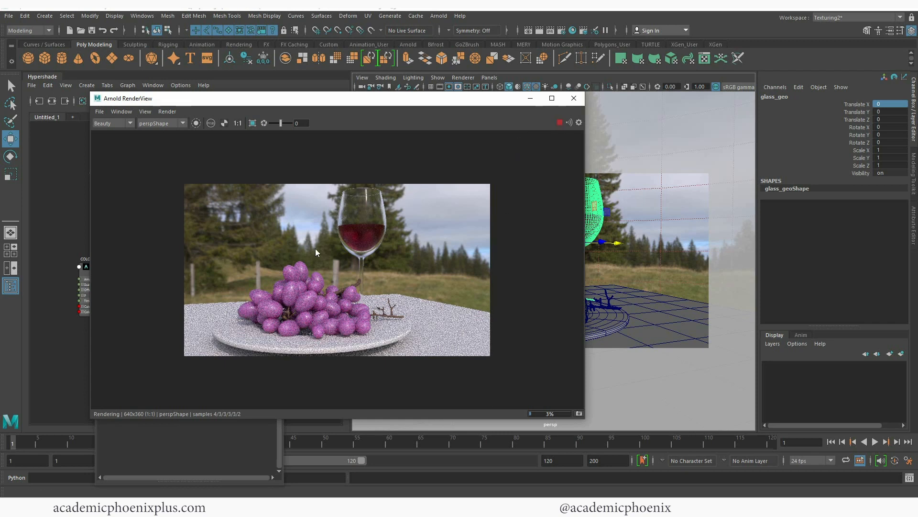
{"action": "left_click", "coordinate": [560, 122]}
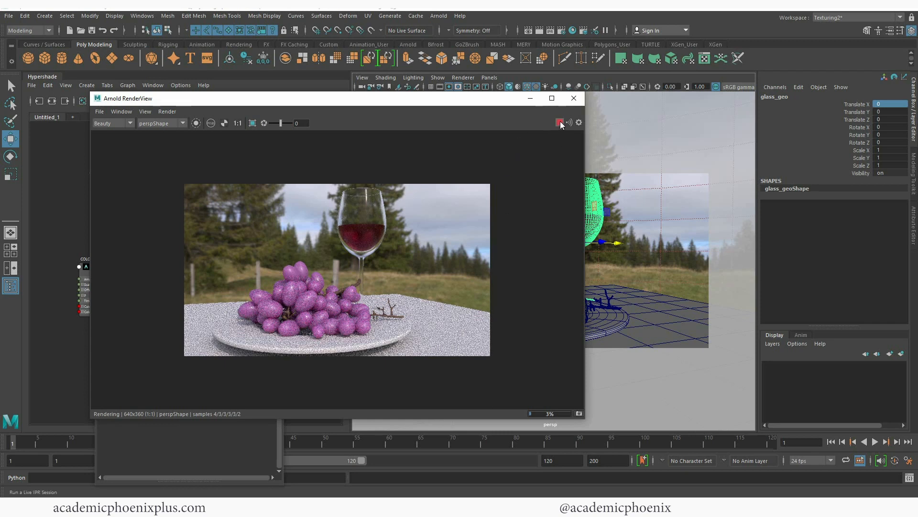
- Set the render view's test resolution to 100%, briefly start and stop a render, and show the image at 1:1
{"action": "left_click", "coordinate": [145, 110]}
{"action": "mouse_move", "coordinate": [192, 202]}
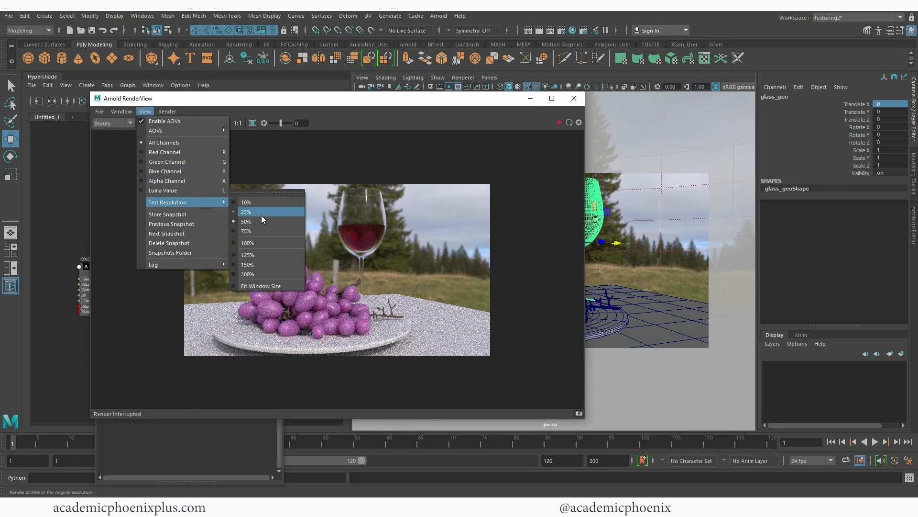
{"action": "left_click", "coordinate": [253, 243]}
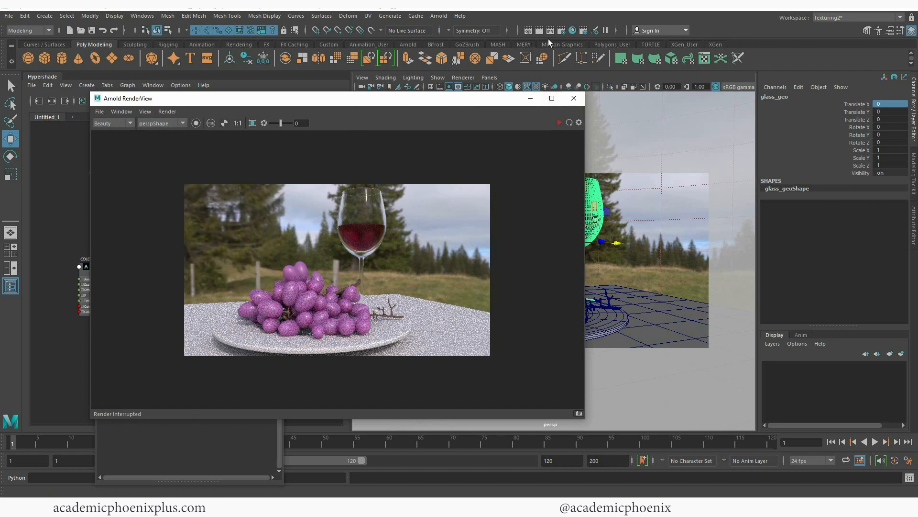
{"action": "left_click", "coordinate": [559, 123]}
{"action": "left_click", "coordinate": [560, 123]}
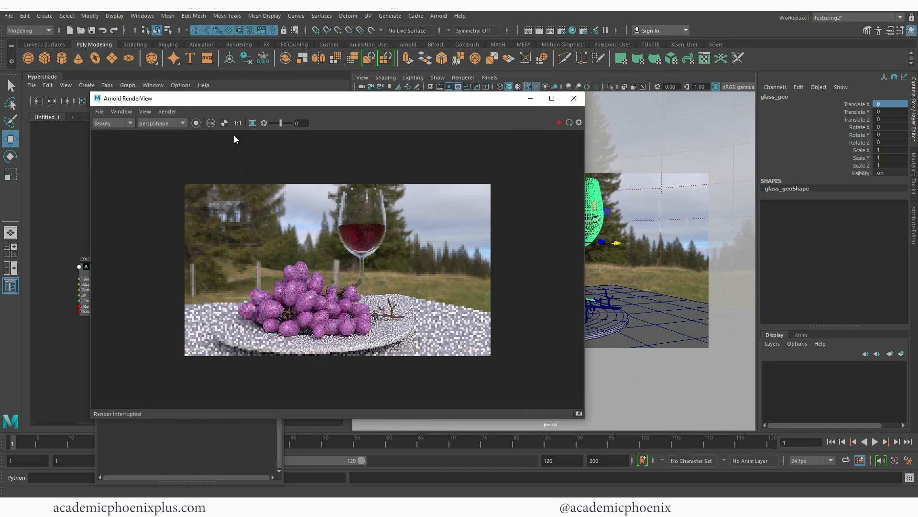
{"action": "left_click", "coordinate": [238, 123]}
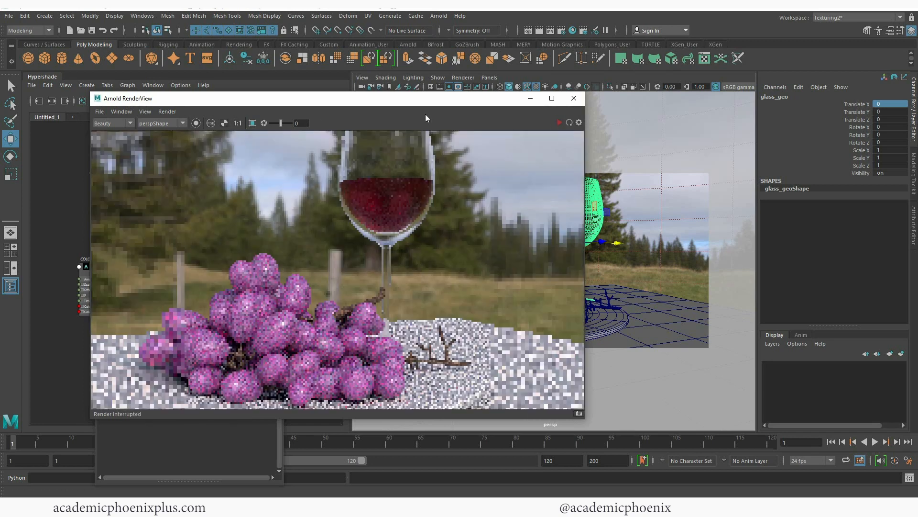
- Minimize the render window, open the Render Settings and look through the image size presets
{"action": "left_click", "coordinate": [552, 98]}
{"action": "left_click", "coordinate": [863, 5]}
{"action": "left_click", "coordinate": [563, 31]}
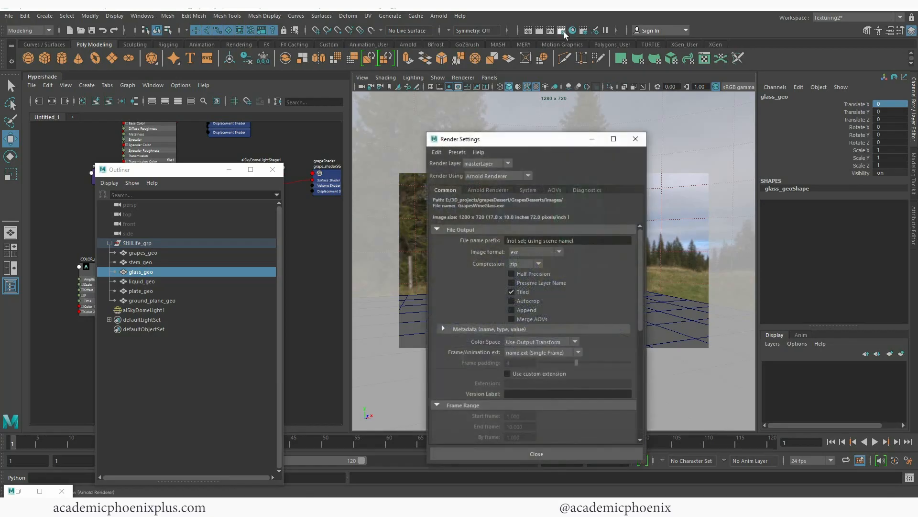
{"action": "left_click", "coordinate": [420, 138]}
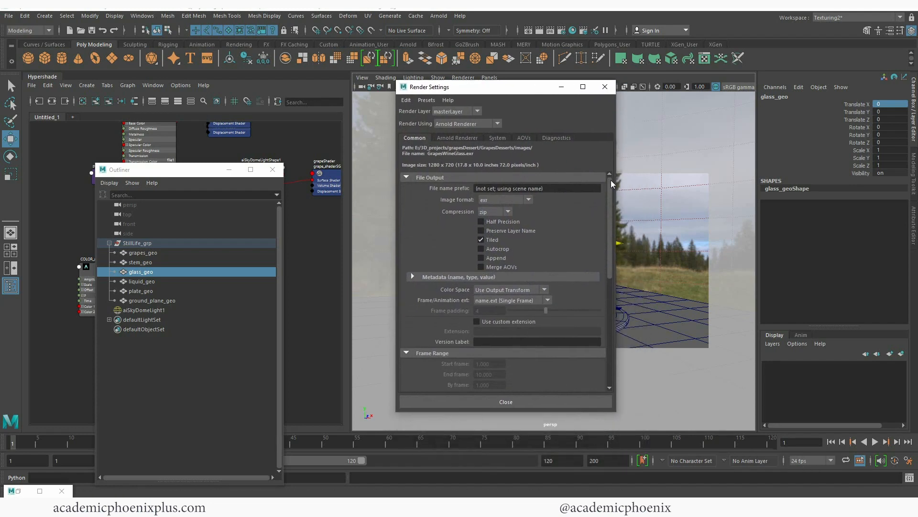
{"action": "left_click_drag", "start_coordinate": [611, 180], "coordinate": [608, 297]}
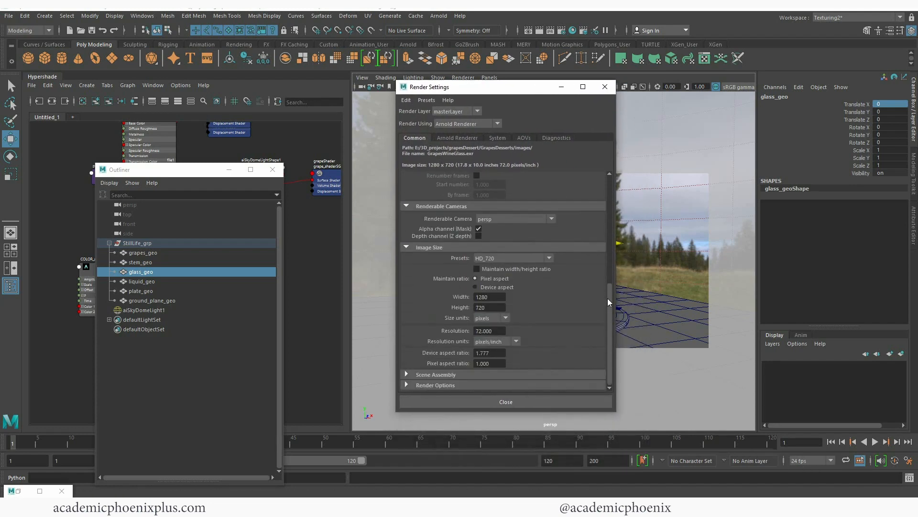
{"action": "left_click", "coordinate": [489, 257]}
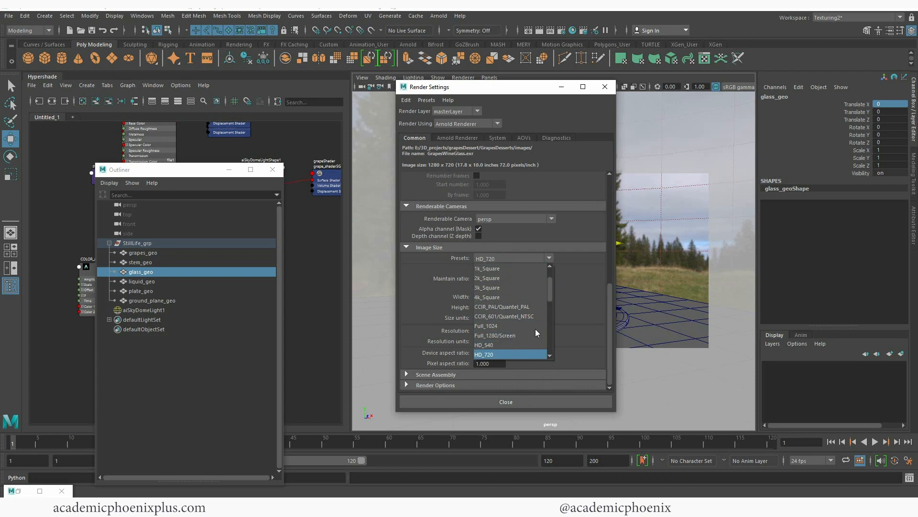
- Review the Arnold sampling values and set the adaptive sampling Max. Camera (AA) to 9
{"action": "left_click", "coordinate": [452, 138]}
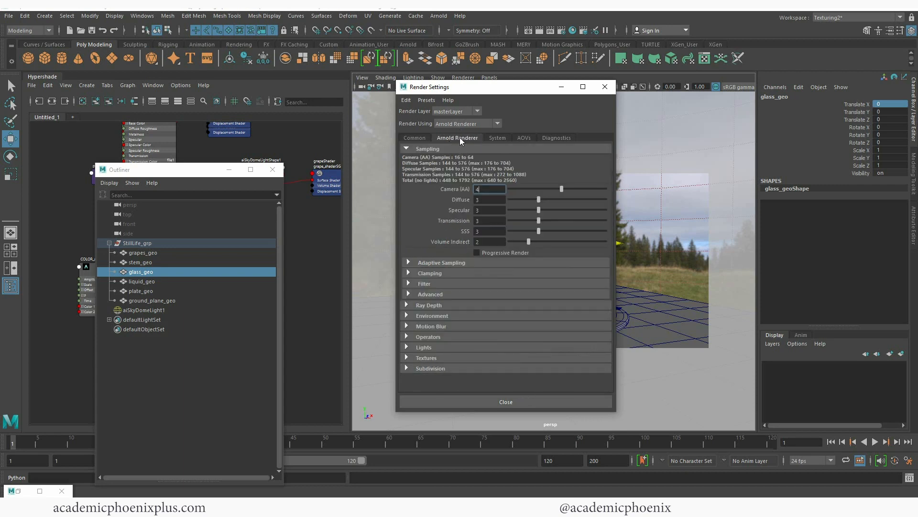
{"action": "left_click_drag", "start_coordinate": [488, 190], "coordinate": [457, 191]}
{"action": "left_click", "coordinate": [480, 202]}
{"action": "left_click", "coordinate": [484, 210]}
{"action": "left_click", "coordinate": [487, 221]}
{"action": "left_click", "coordinate": [485, 232]}
{"action": "left_click", "coordinate": [446, 262]}
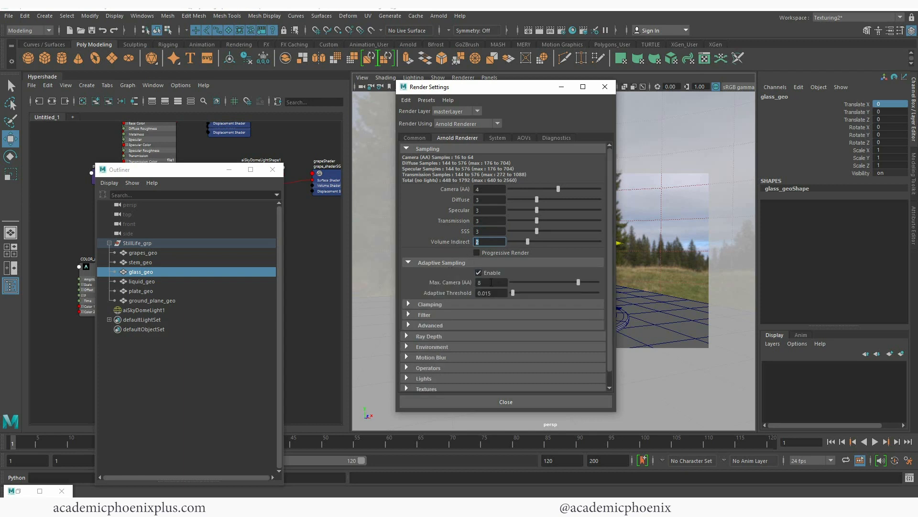
{"action": "left_click", "coordinate": [490, 282]}
{"action": "type", "text": "9"}
{"action": "key", "text": "Return"}
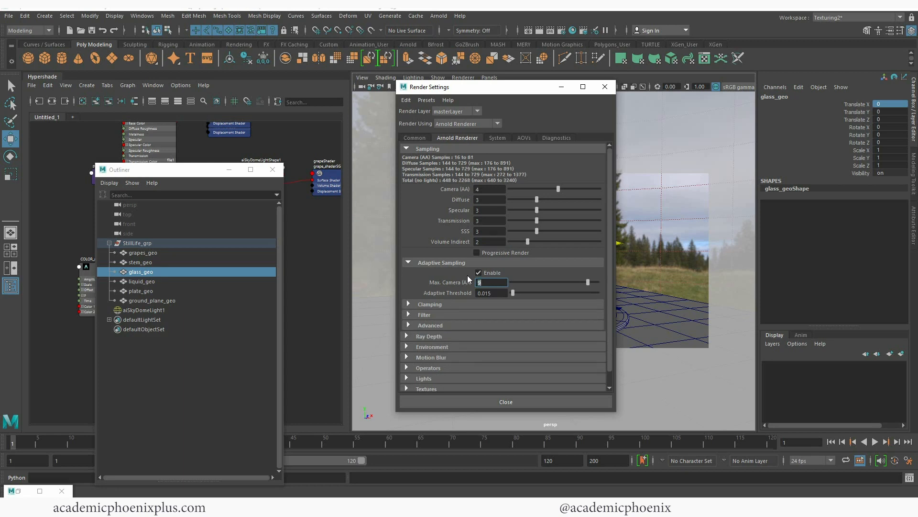
- Examine the Ray Depth values, especially transmission, recheck the sampling settings and close the Render Settings
{"action": "left_click", "coordinate": [434, 336]}
{"action": "left_click_drag", "start_coordinate": [609, 291], "coordinate": [608, 330]}
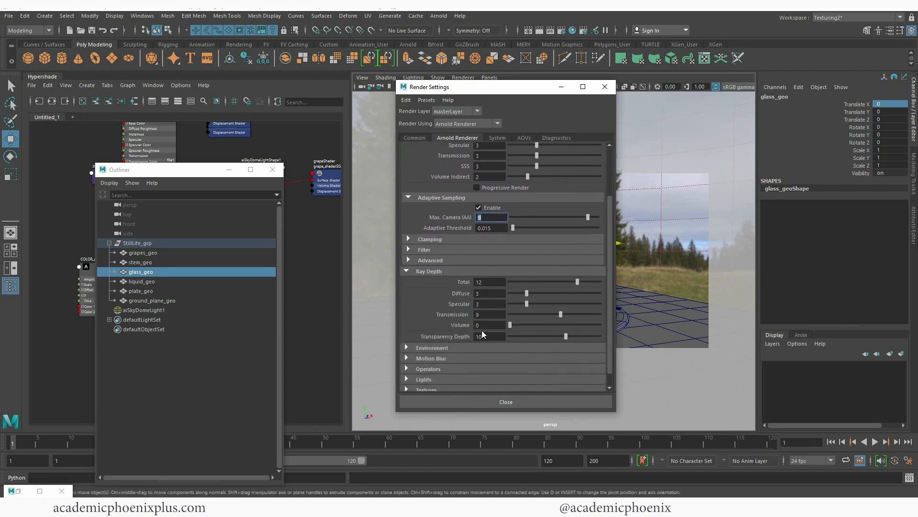
{"action": "left_click", "coordinate": [488, 314]}
{"action": "left_click", "coordinate": [462, 291]}
{"action": "key", "text": "Tab"}
{"action": "key", "text": "Tab"}
{"action": "left_click_drag", "start_coordinate": [608, 295], "coordinate": [610, 240]}
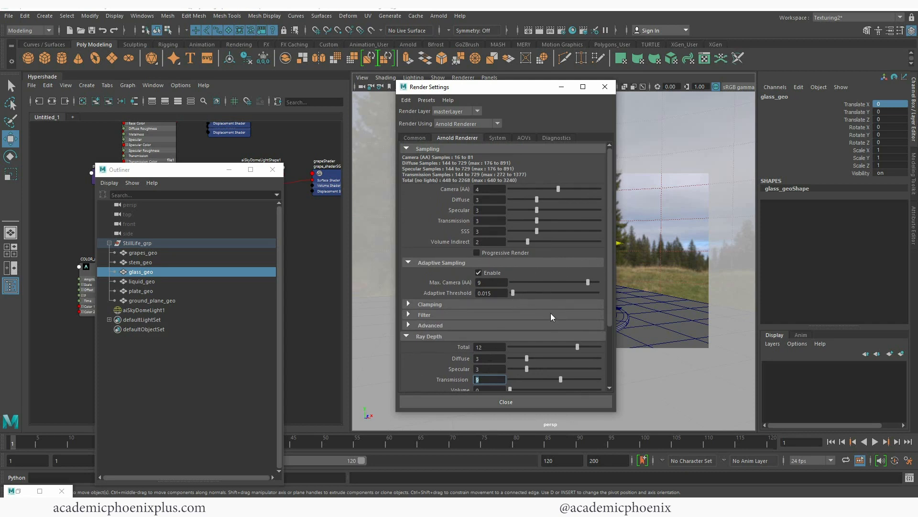
{"action": "left_click", "coordinate": [605, 86]}
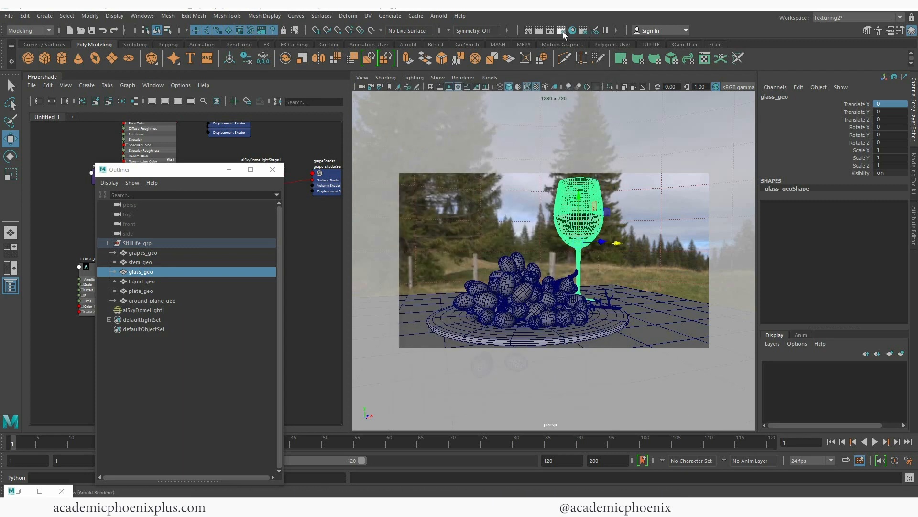
{"action": "left_click", "coordinate": [563, 31]}
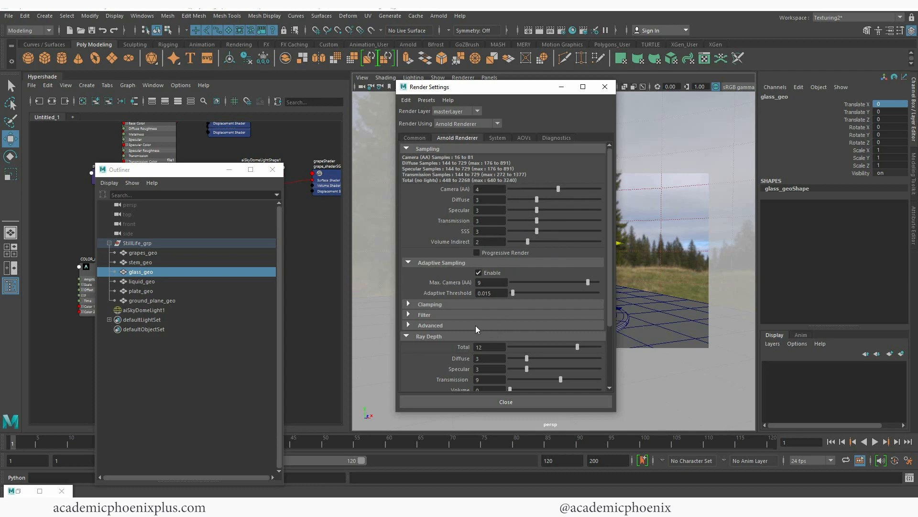
{"action": "left_click", "coordinate": [507, 402]}
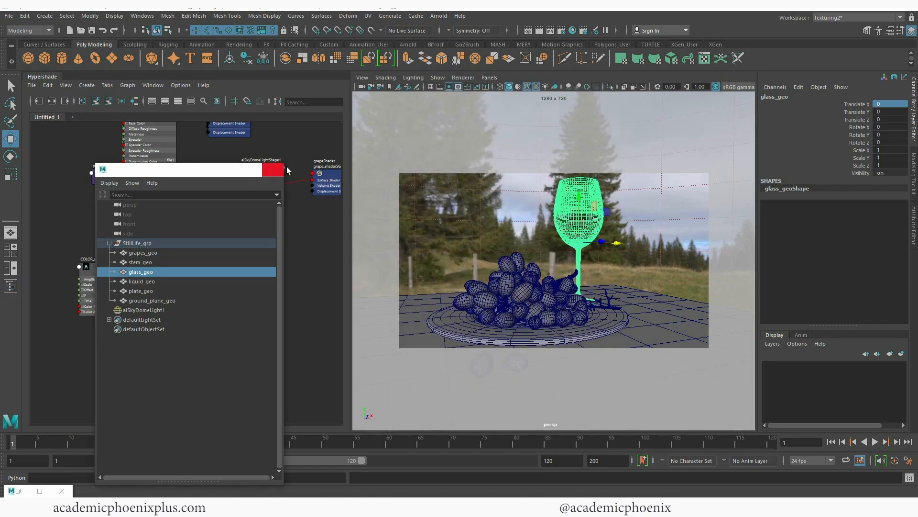
- Close the Outliner and render the current frame with Arnold
{"action": "left_click", "coordinate": [273, 170]}
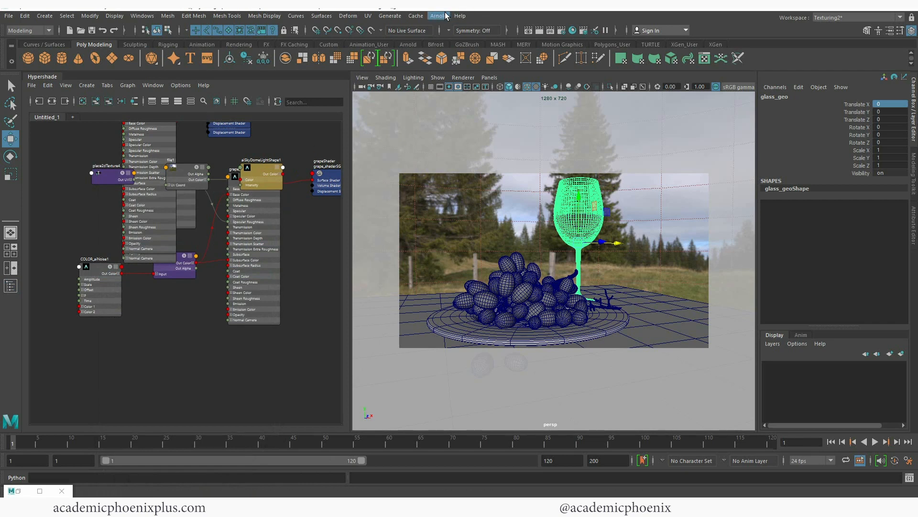
{"action": "left_click", "coordinate": [439, 16]}
{"action": "left_click", "coordinate": [466, 8]}
{"action": "left_click", "coordinate": [539, 30]}
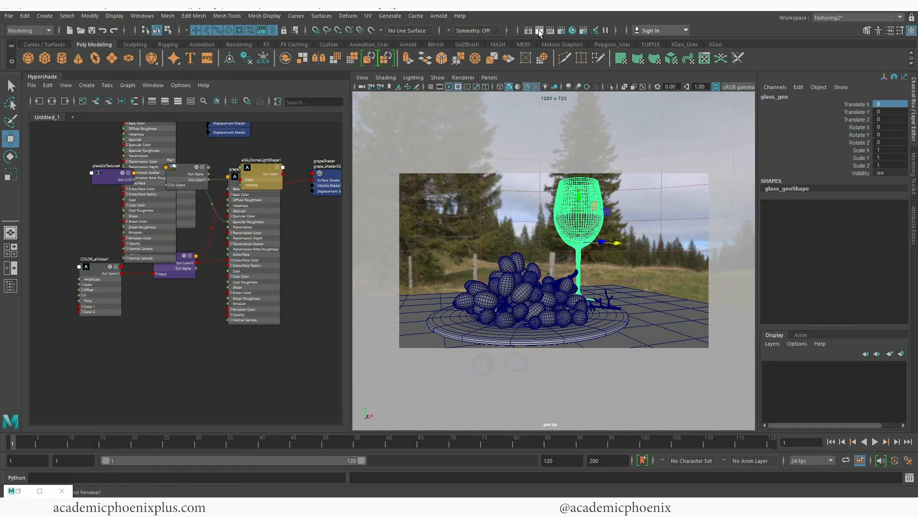